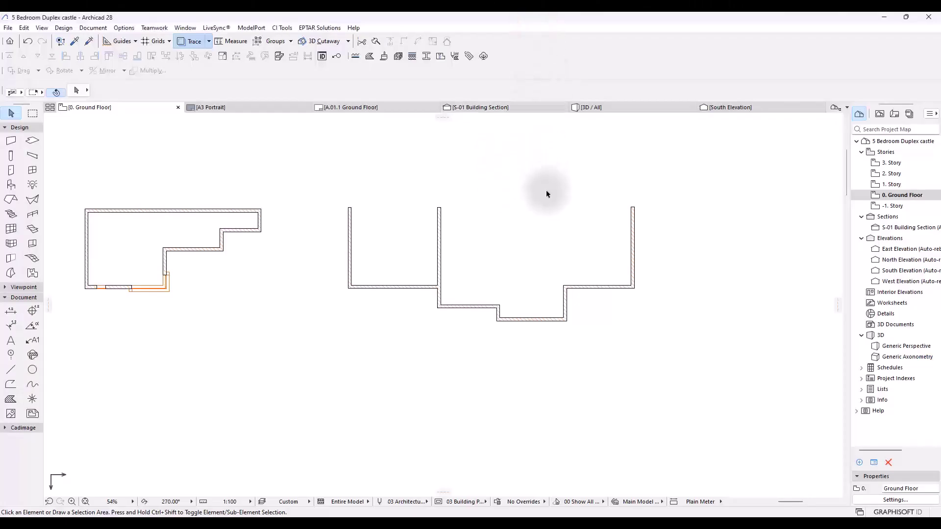
- Browse and zoom through the reference photos of the orange-gabled house in Windows Photos
{"action": "scroll", "coordinate": [552, 211], "scroll_direction": "up", "scroll_amount": 4}
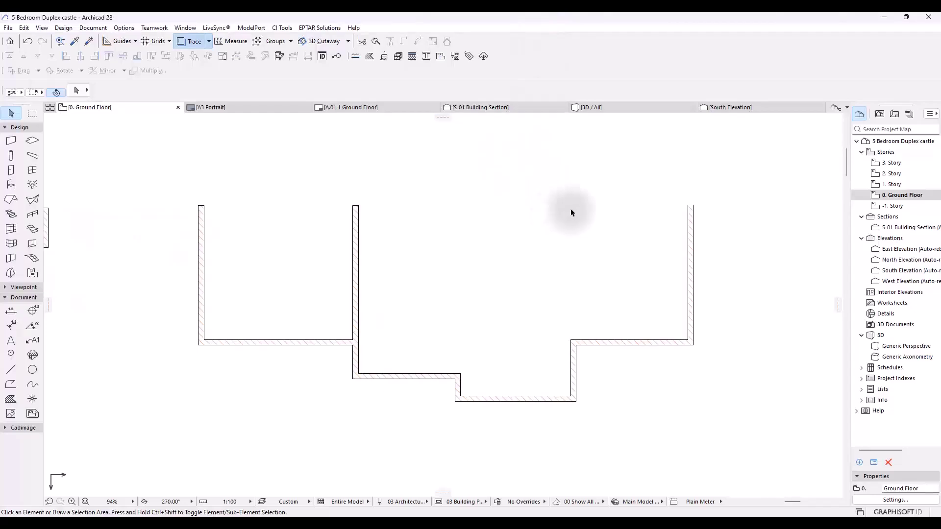
{"action": "middle_click_drag", "start_coordinate": [571, 208], "coordinate": [591, 202]}
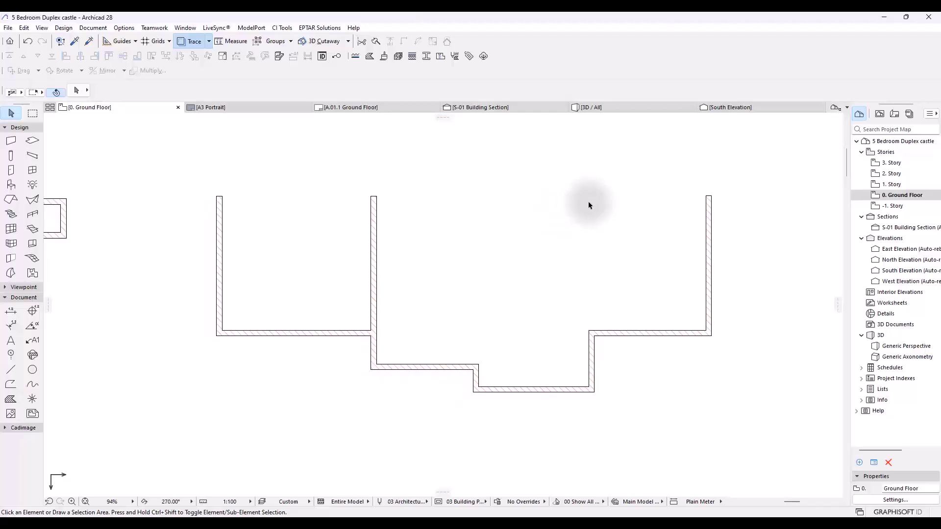
{"action": "left_click", "coordinate": [382, 478]}
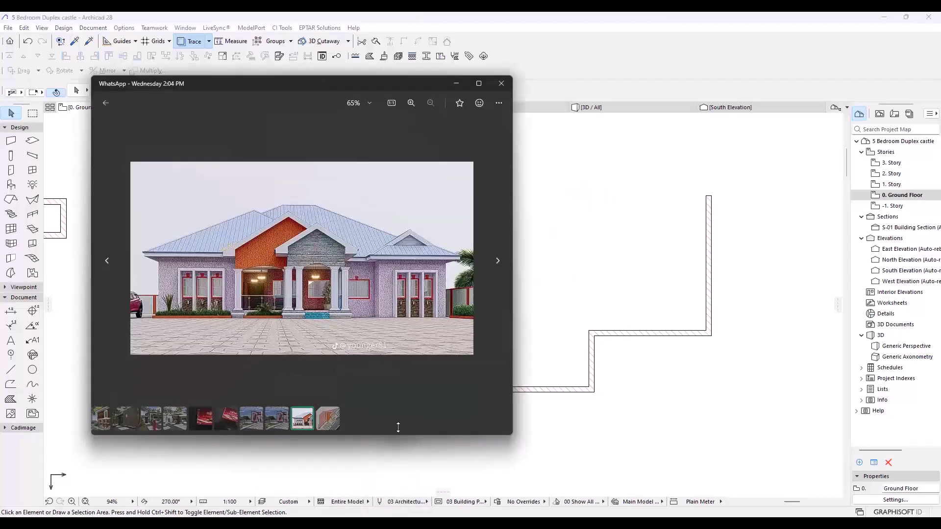
{"action": "scroll", "coordinate": [296, 247], "scroll_direction": "up", "scroll_amount": 3}
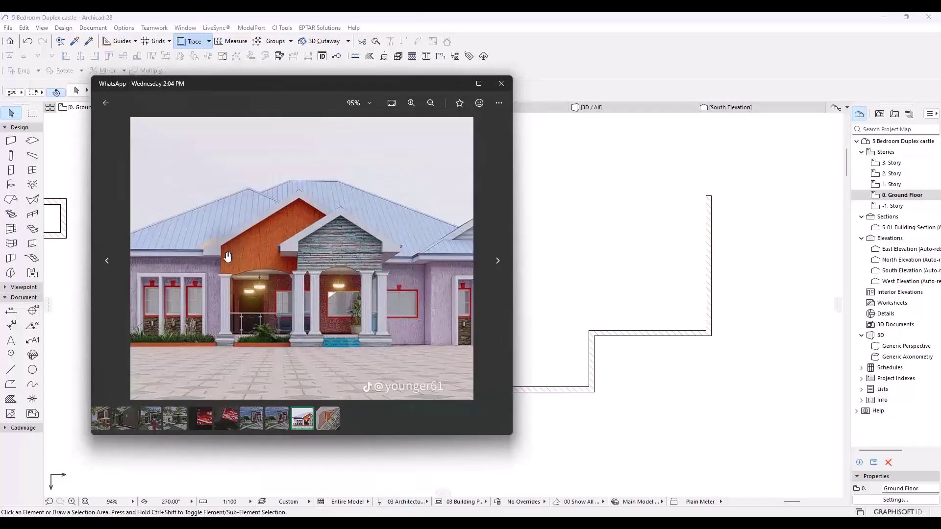
{"action": "scroll", "coordinate": [301, 265], "scroll_direction": "down", "scroll_amount": 2}
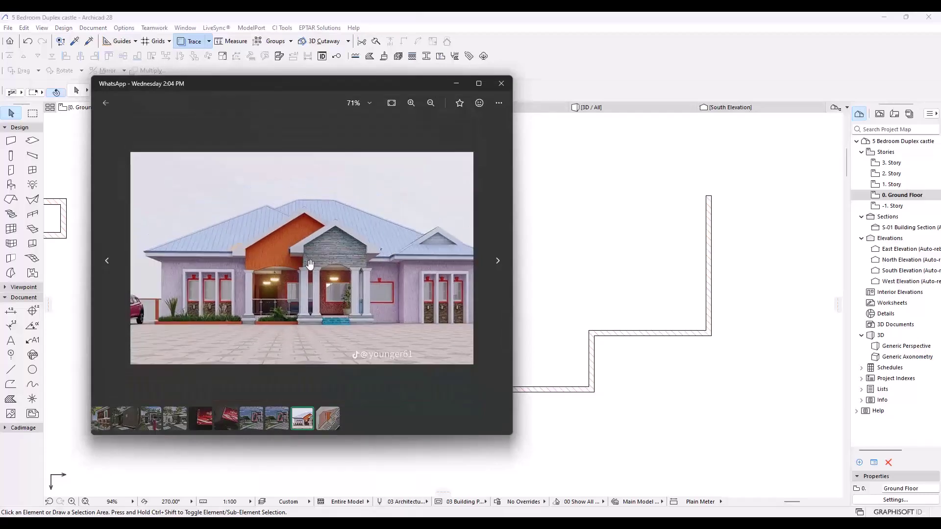
{"action": "left_click", "coordinate": [496, 262]}
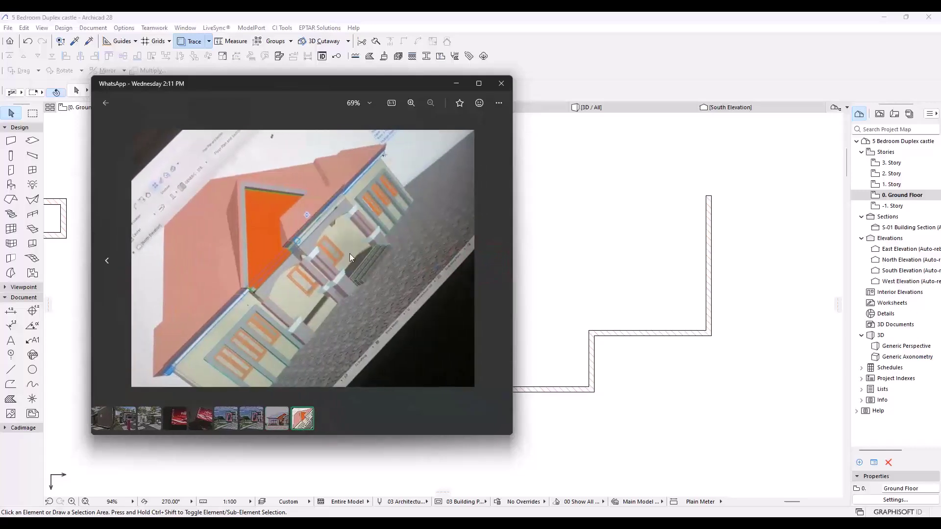
{"action": "scroll", "coordinate": [277, 219], "scroll_direction": "up", "scroll_amount": 3}
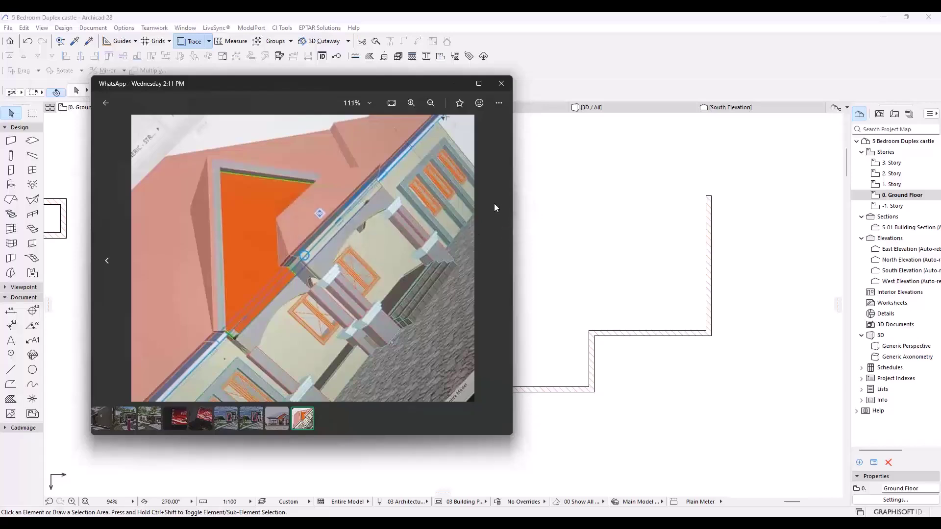
{"action": "scroll", "coordinate": [389, 255], "scroll_direction": "down", "scroll_amount": 3}
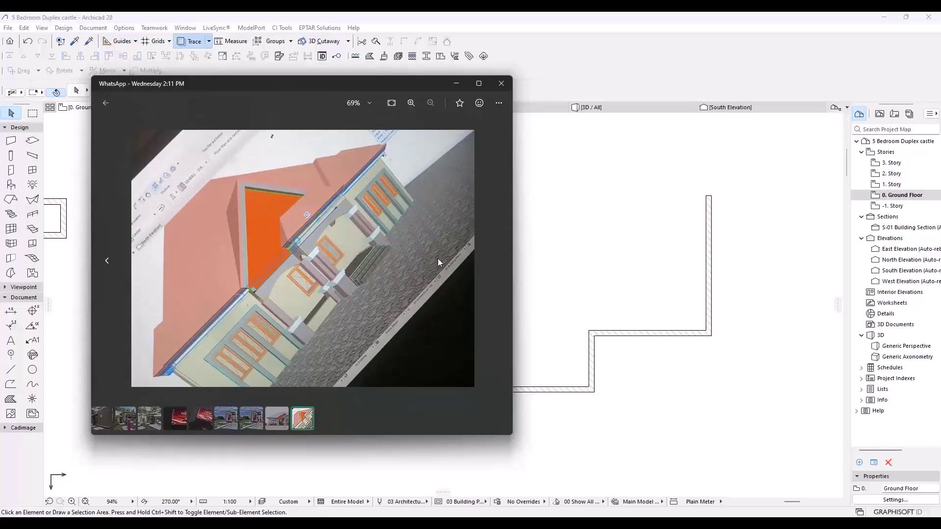
{"action": "left_click", "coordinate": [566, 238]}
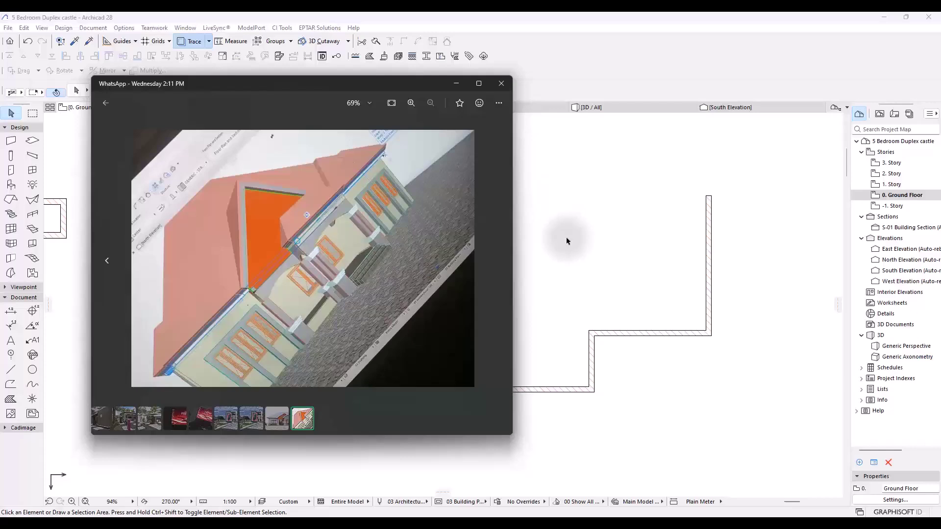
- Draw a 225 bearing wall across the top, from the right wall's top end to the top-left corner
{"action": "left_click", "coordinate": [566, 239]}
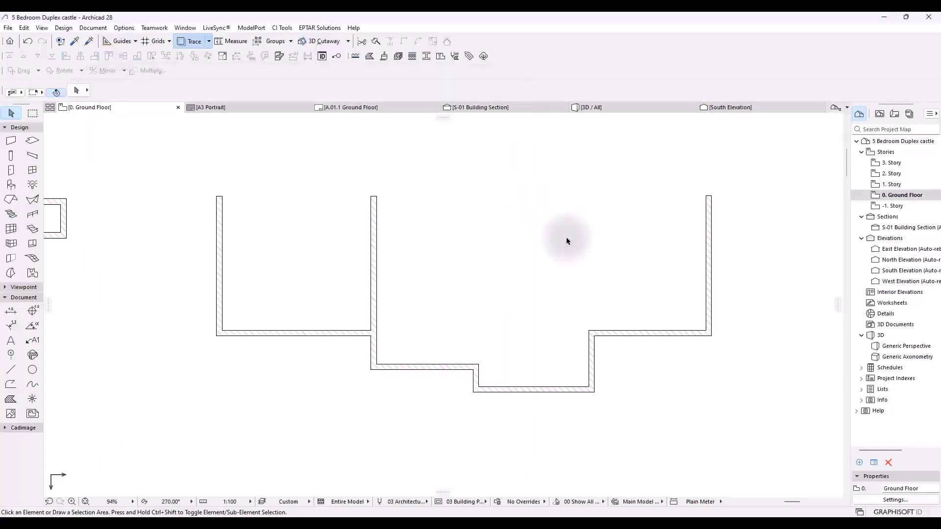
{"action": "scroll", "coordinate": [441, 284], "scroll_direction": "down", "scroll_amount": 3}
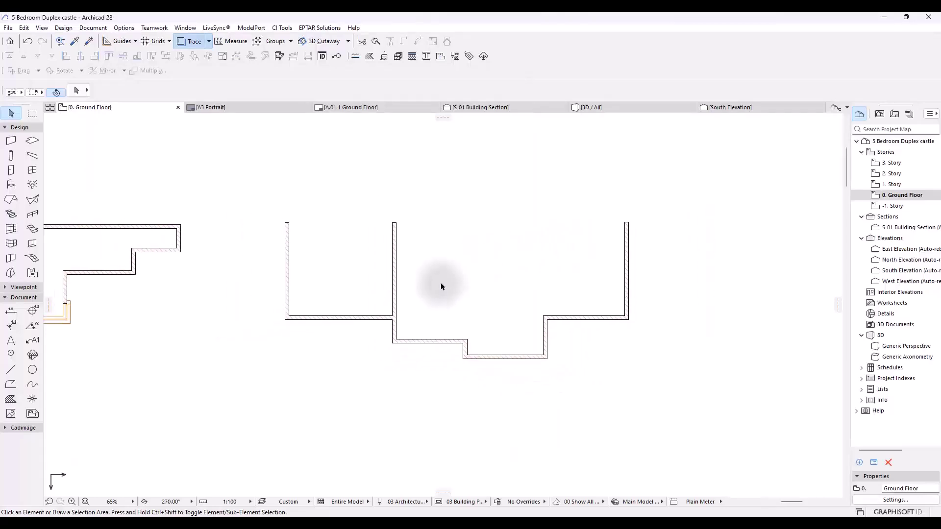
{"action": "scroll", "coordinate": [520, 210], "scroll_direction": "up", "scroll_amount": 3}
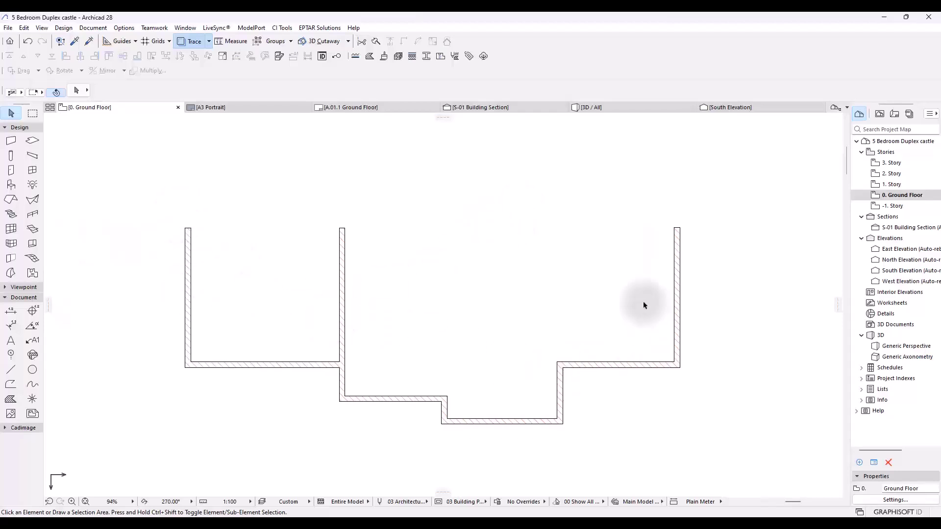
{"action": "left_click", "coordinate": [11, 141]}
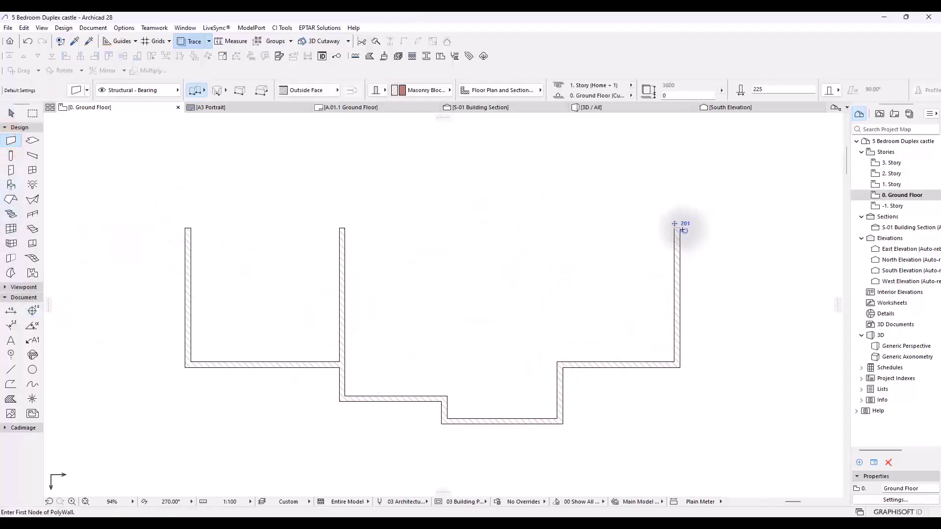
{"action": "left_click", "coordinate": [681, 229]}
{"action": "double_click", "coordinate": [189, 227]}
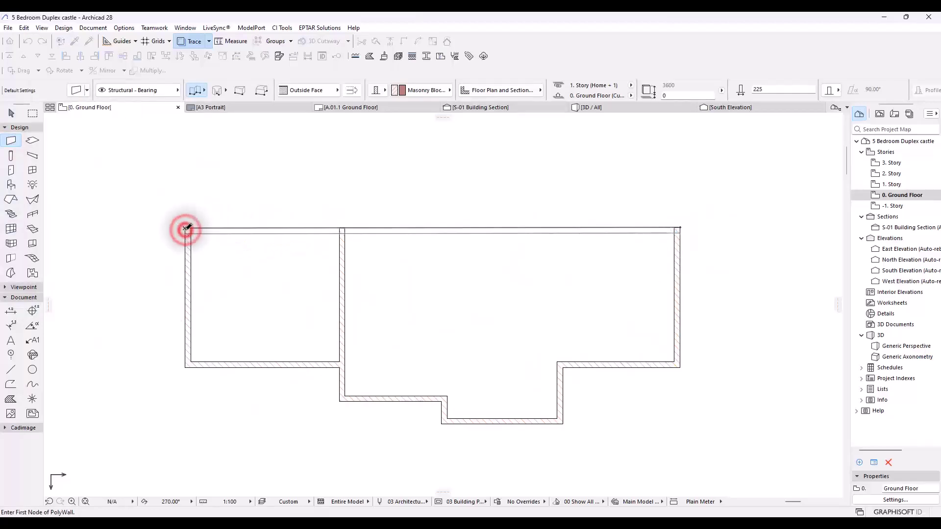
{"action": "scroll", "coordinate": [483, 262], "scroll_direction": "down", "scroll_amount": 3}
{"action": "scroll", "coordinate": [483, 263], "scroll_direction": "down", "scroll_amount": 3}
{"action": "scroll", "coordinate": [510, 263], "scroll_direction": "up", "scroll_amount": 6}
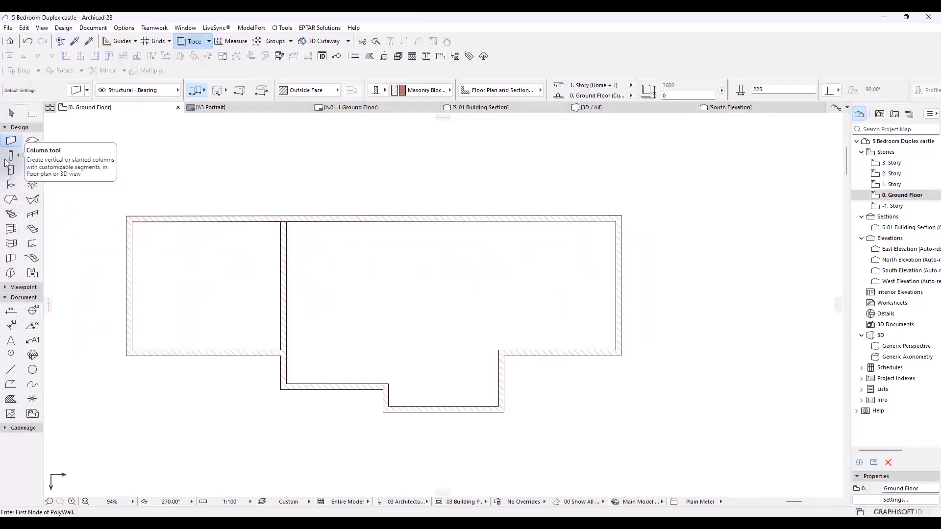
- With the Roof tool active, recheck the front-view reference photo and set the roof pitch to 30°
{"action": "left_click", "coordinate": [10, 200]}
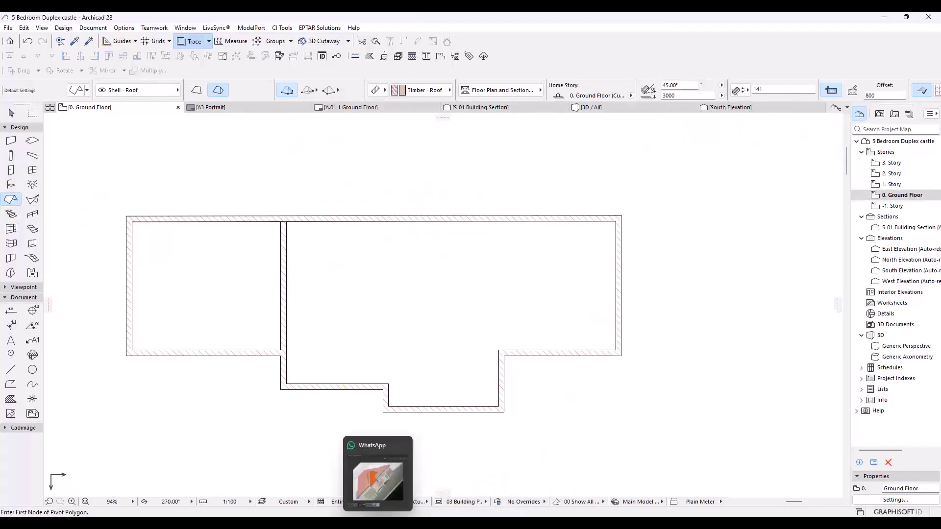
{"action": "left_click", "coordinate": [383, 472]}
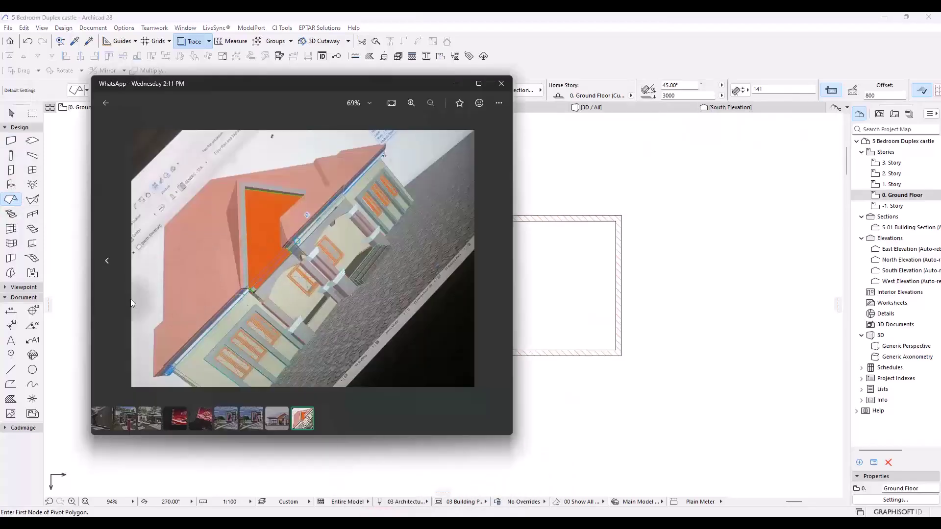
{"action": "left_click", "coordinate": [107, 261]}
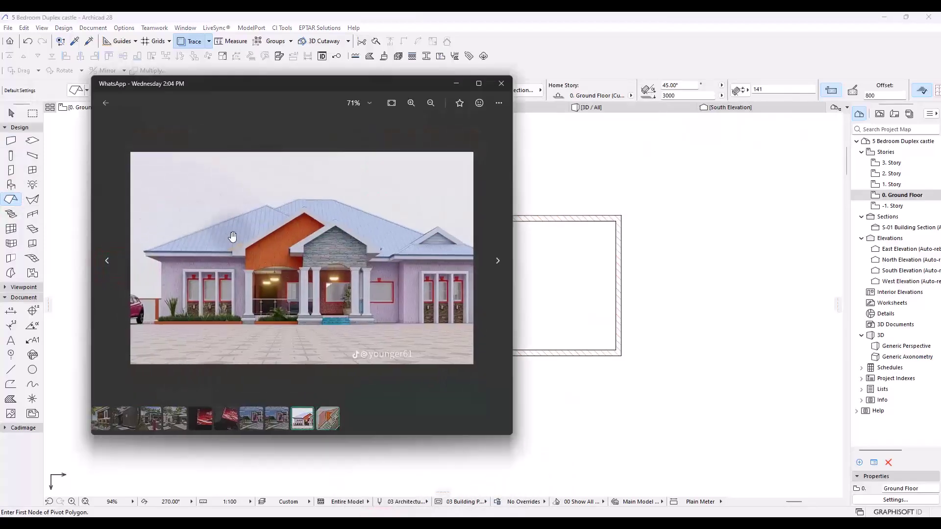
{"action": "left_click", "coordinate": [458, 30]}
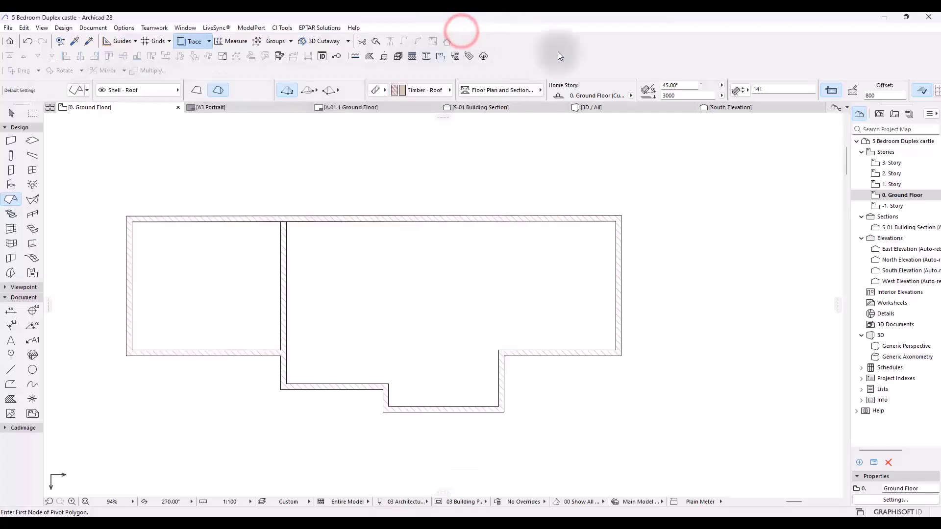
{"action": "left_click", "coordinate": [680, 85]}
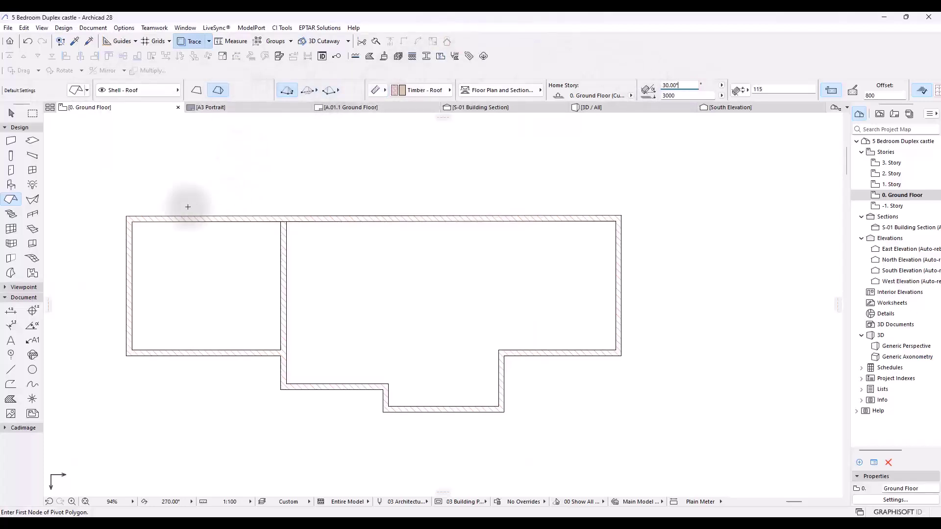
- Trace the roof polygon through all ten corners of the stepped wall outline, closing at the top-left start
{"action": "left_click", "coordinate": [125, 215]}
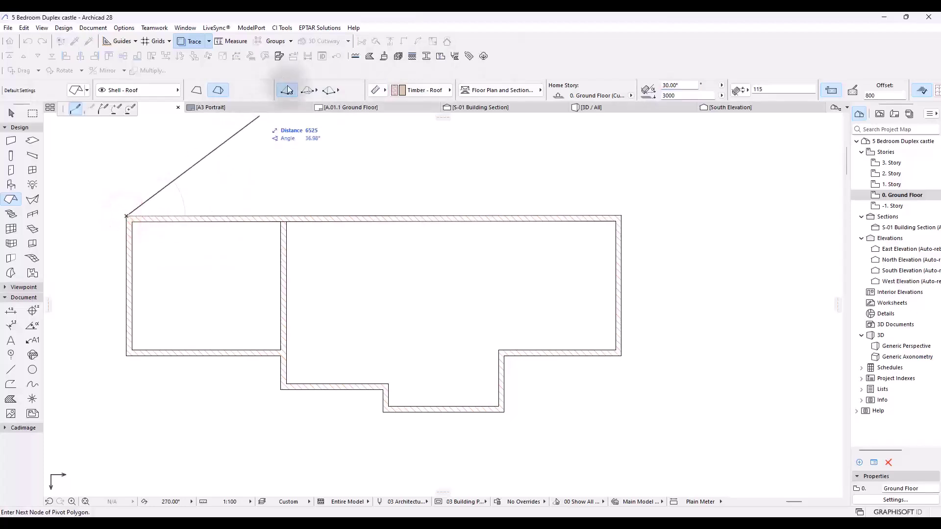
{"action": "left_click", "coordinate": [621, 215]}
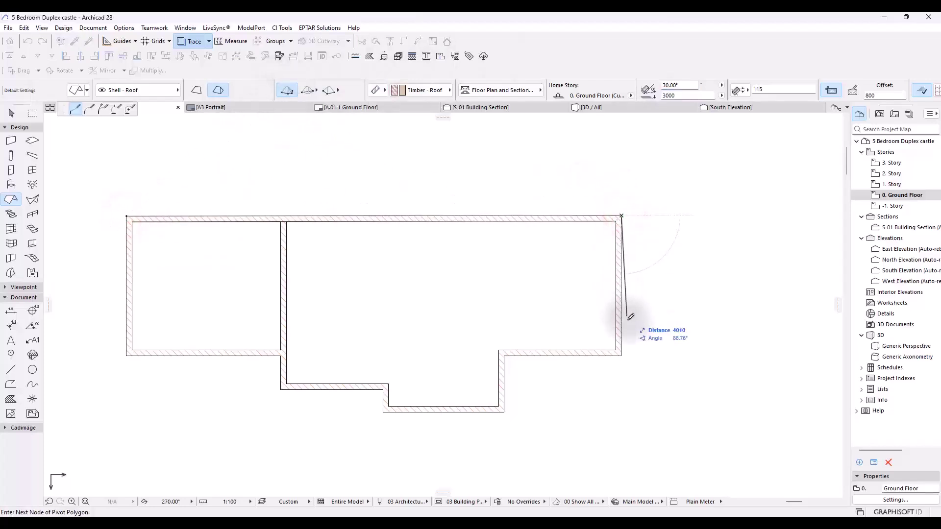
{"action": "left_click", "coordinate": [622, 354]}
{"action": "left_click", "coordinate": [504, 355]}
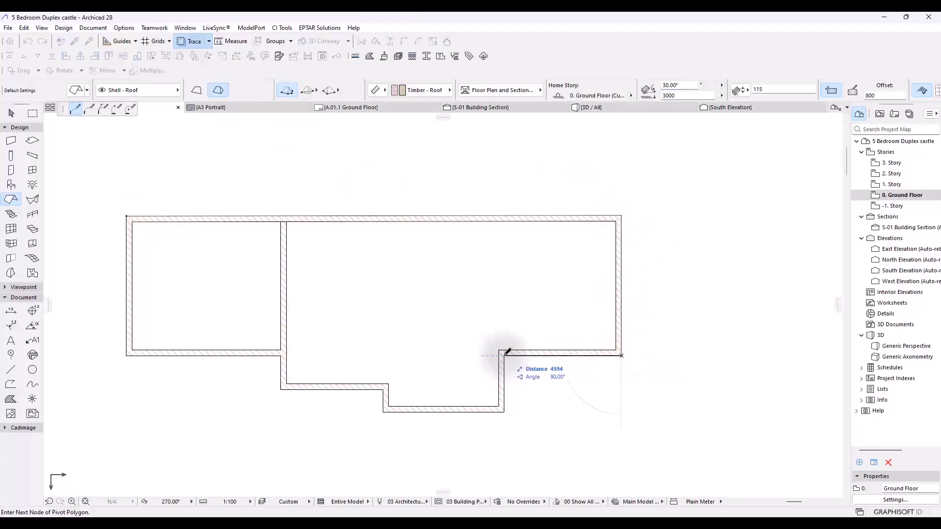
{"action": "left_click", "coordinate": [504, 411]}
{"action": "left_click", "coordinate": [381, 411]}
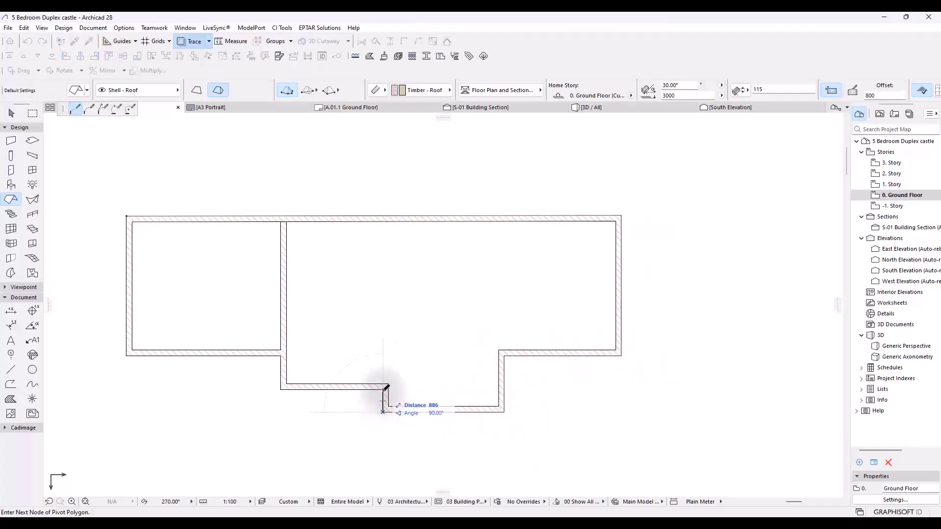
{"action": "left_click", "coordinate": [384, 388]}
{"action": "left_click", "coordinate": [282, 389]}
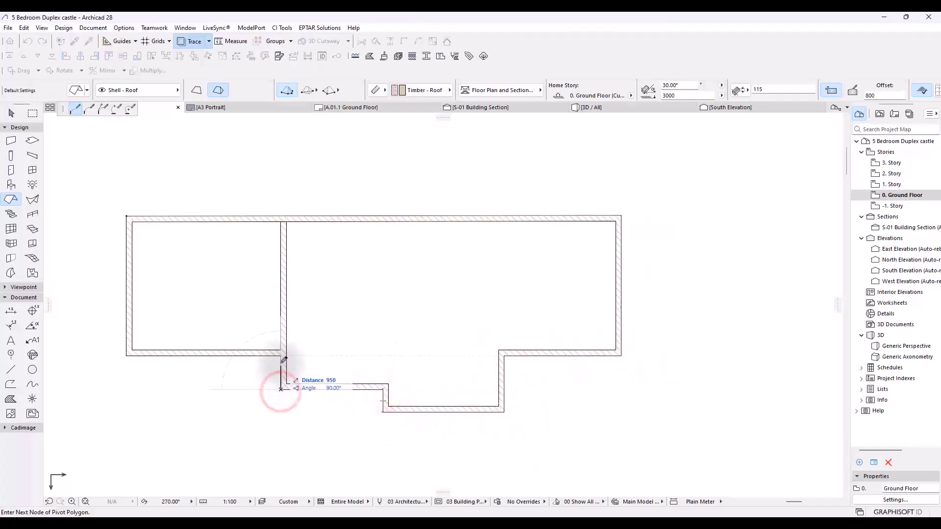
{"action": "left_click", "coordinate": [281, 356]}
{"action": "left_click", "coordinate": [127, 354]}
{"action": "left_click", "coordinate": [126, 217]}
{"action": "scroll", "coordinate": [139, 220], "scroll_direction": "up", "scroll_amount": 15}
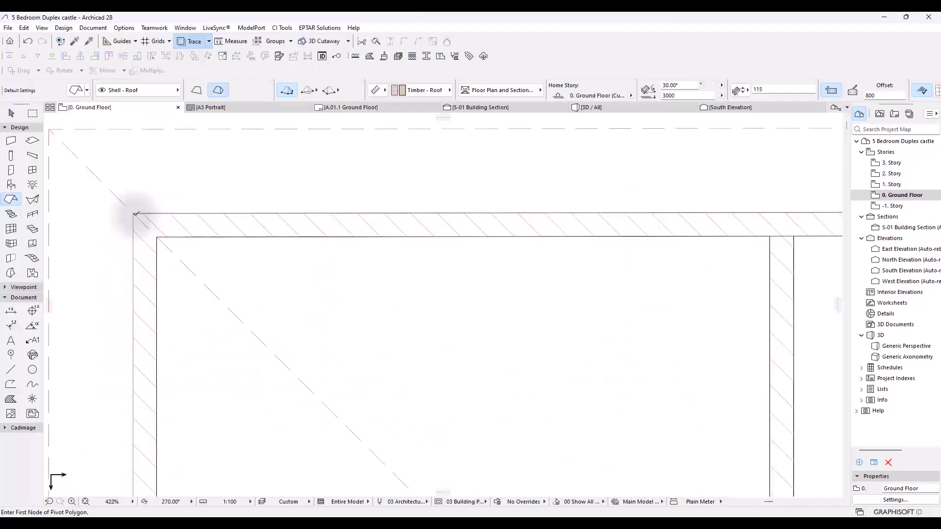
{"action": "scroll", "coordinate": [312, 198], "scroll_direction": "up", "scroll_amount": 4}
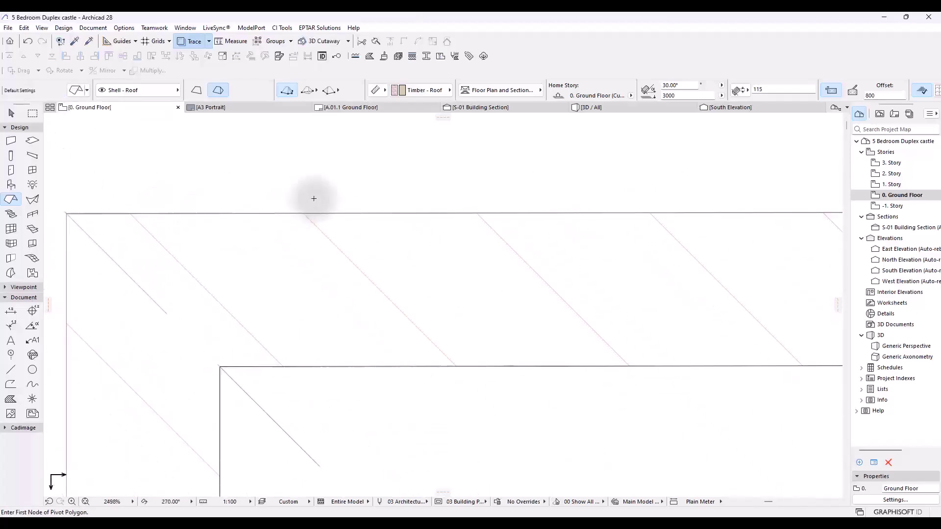
{"action": "scroll", "coordinate": [239, 277], "scroll_direction": "down", "scroll_amount": 16}
{"action": "scroll", "coordinate": [268, 221], "scroll_direction": "down", "scroll_amount": 5}
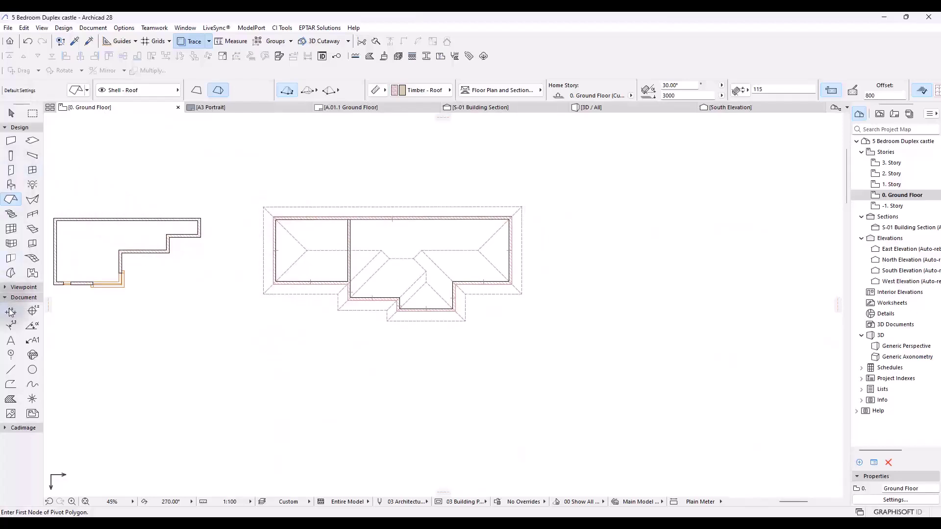
- Draw the E-01 elevation line below the roof plan, making the hidden marker layer visible
{"action": "left_click", "coordinate": [20, 287]}
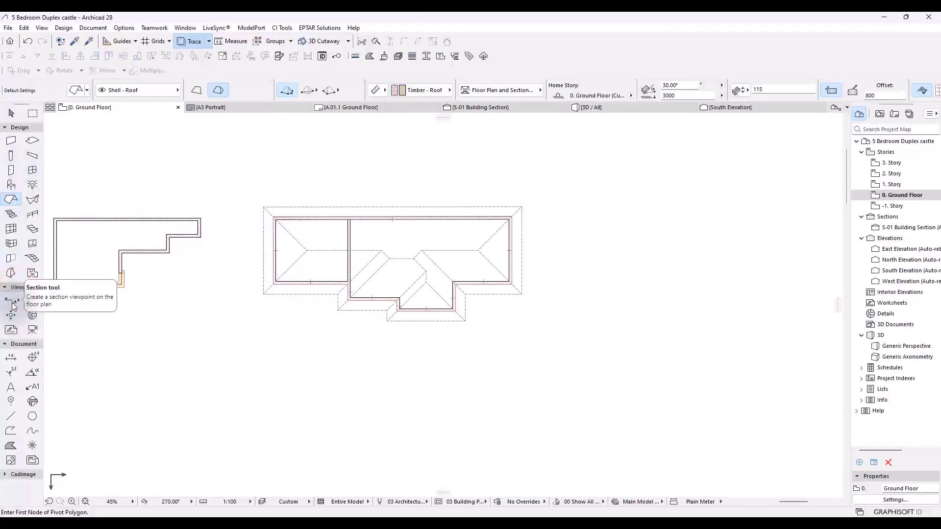
{"action": "left_click", "coordinate": [32, 300]}
{"action": "left_click", "coordinate": [261, 341]}
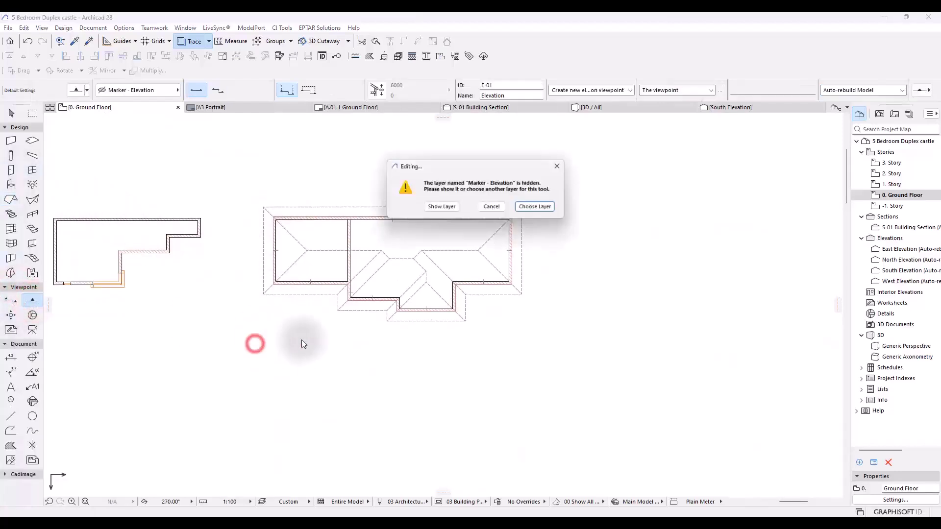
{"action": "left_click", "coordinate": [443, 208]}
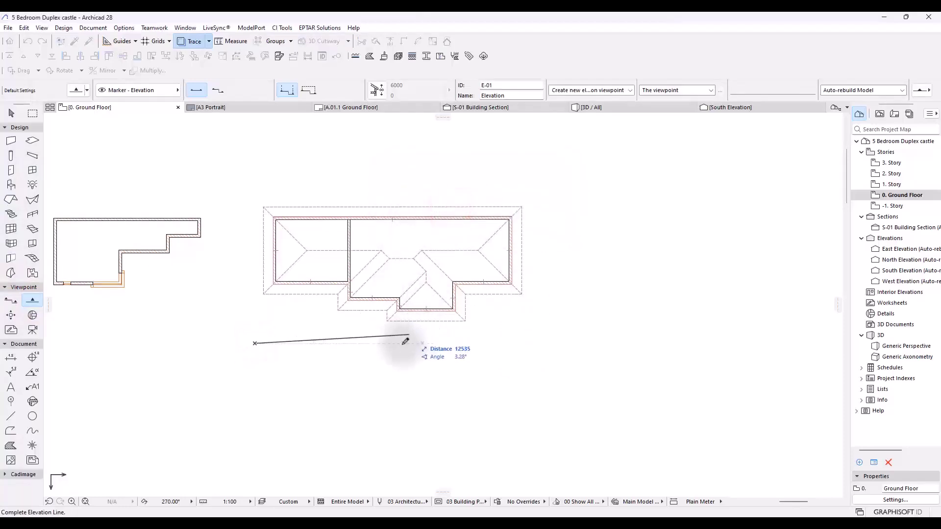
{"action": "left_click", "coordinate": [546, 342]}
{"action": "scroll", "coordinate": [572, 300], "scroll_direction": "down", "scroll_amount": 5}
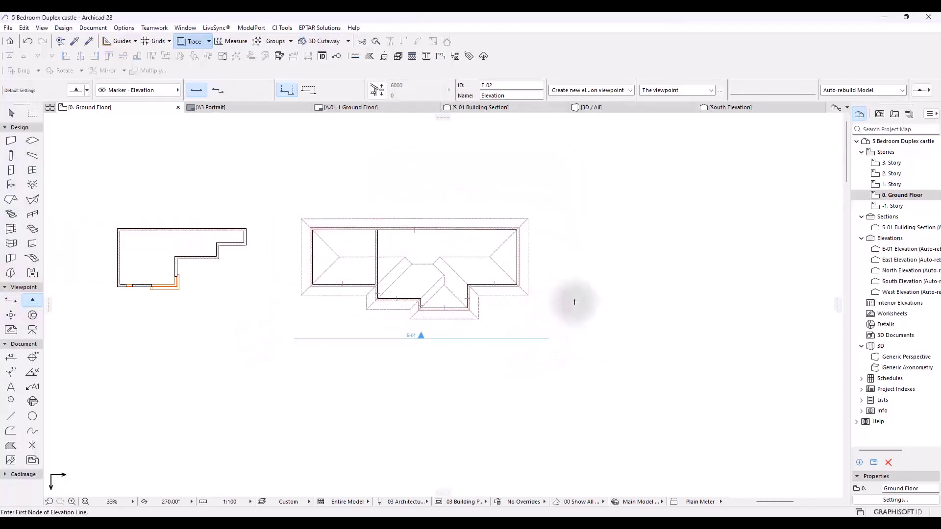
{"action": "scroll", "coordinate": [278, 318], "scroll_direction": "up", "scroll_amount": 3}
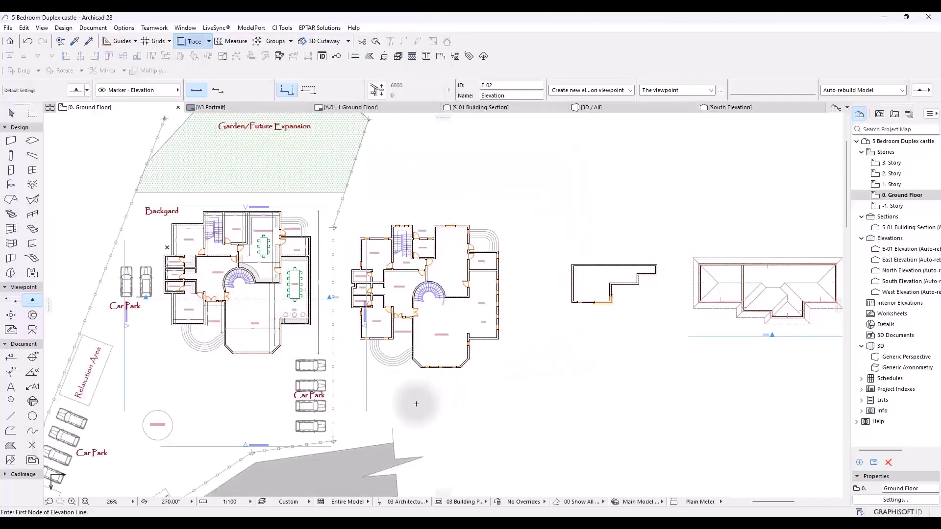
{"action": "scroll", "coordinate": [211, 343], "scroll_direction": "down", "scroll_amount": 4}
{"action": "scroll", "coordinate": [347, 282], "scroll_direction": "up", "scroll_amount": 8}
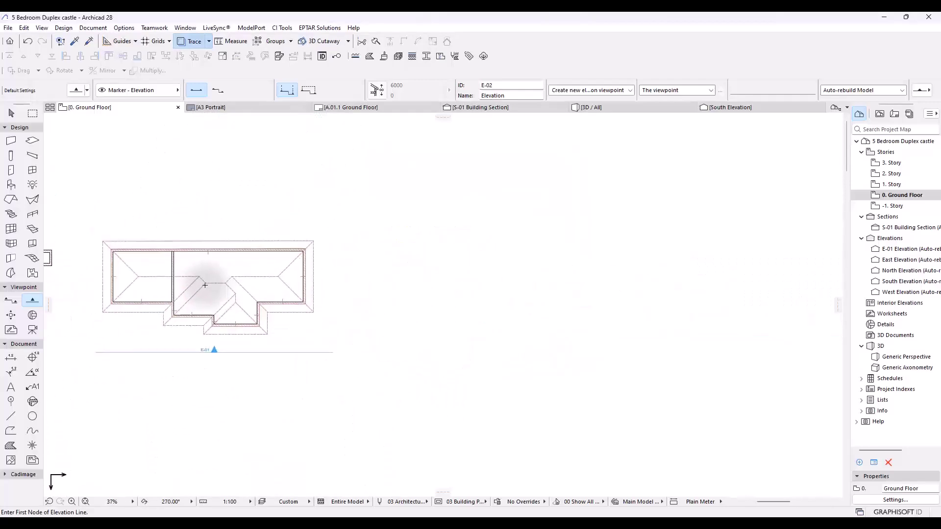
{"action": "scroll", "coordinate": [263, 271], "scroll_direction": "up", "scroll_amount": 3}
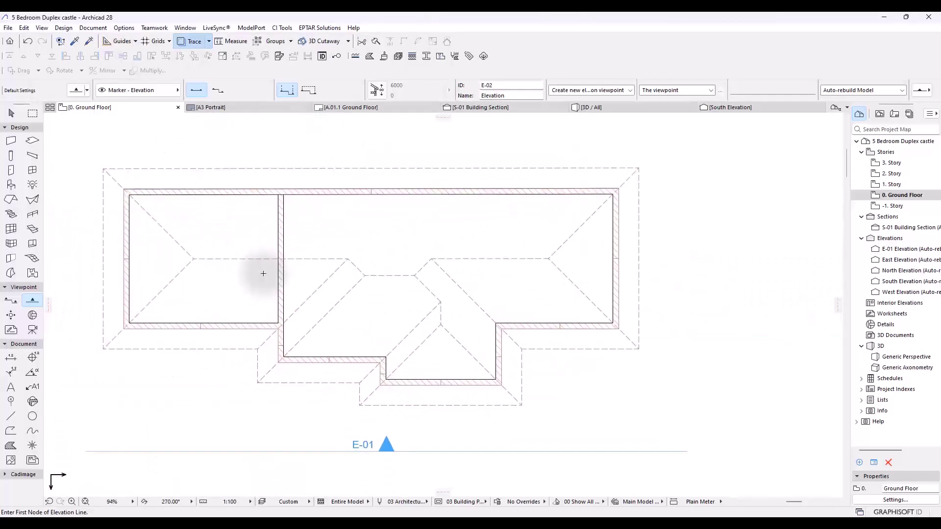
- Select the roof and set its eaves overhang offset to 0
{"action": "left_click", "coordinate": [296, 214], "text": "shift"}
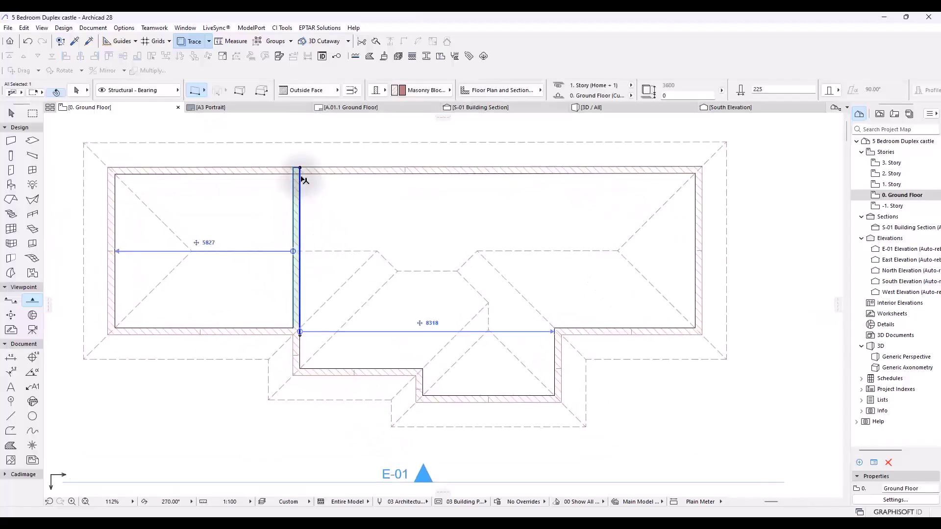
{"action": "left_click", "coordinate": [300, 169]}
{"action": "key", "text": "Escape"}
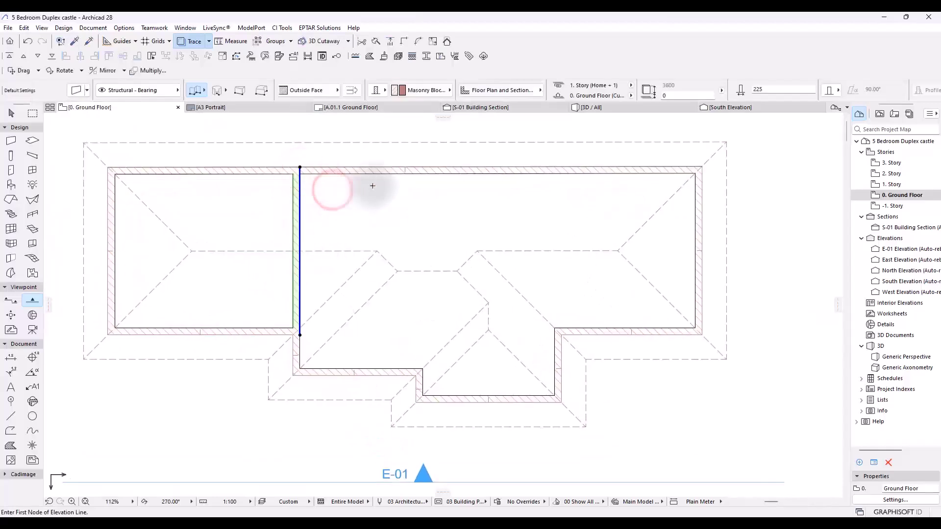
{"action": "key", "text": "Escape"}
{"action": "scroll", "coordinate": [375, 185], "scroll_direction": "down", "scroll_amount": 2}
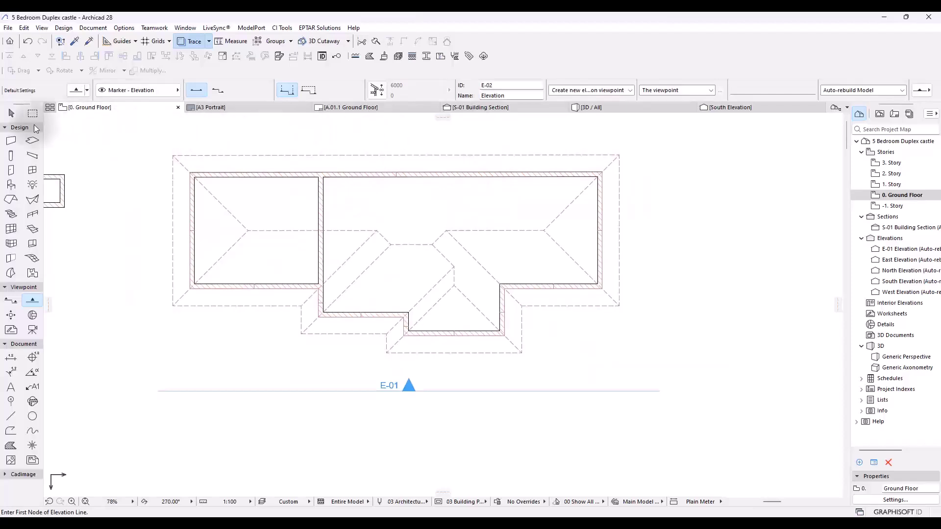
{"action": "left_click", "coordinate": [11, 113]}
{"action": "left_click", "coordinate": [258, 156]}
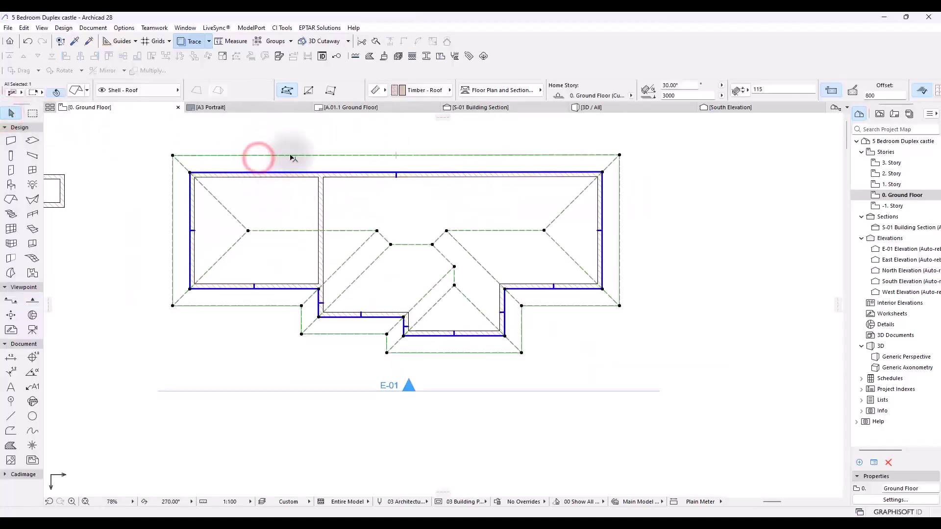
{"action": "left_click", "coordinate": [879, 96]}
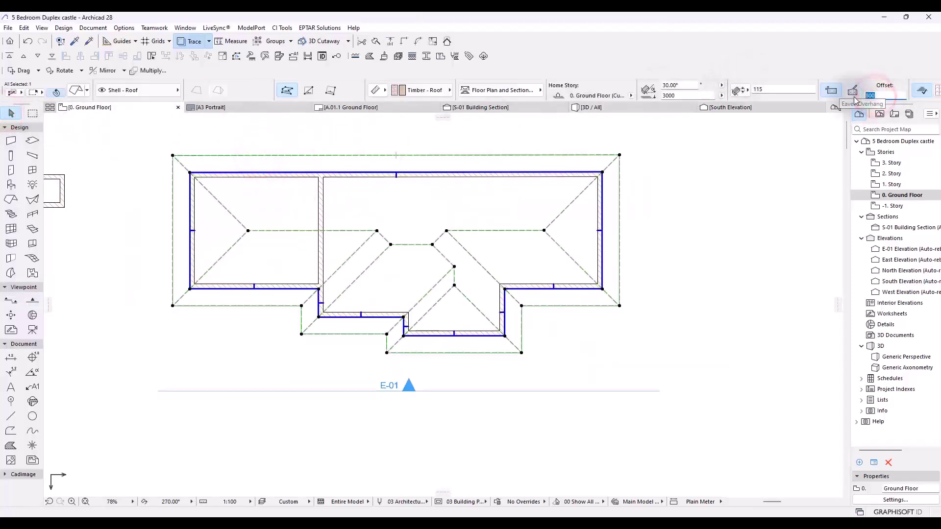
{"action": "type", "text": "0"}
{"action": "key", "text": "Return"}
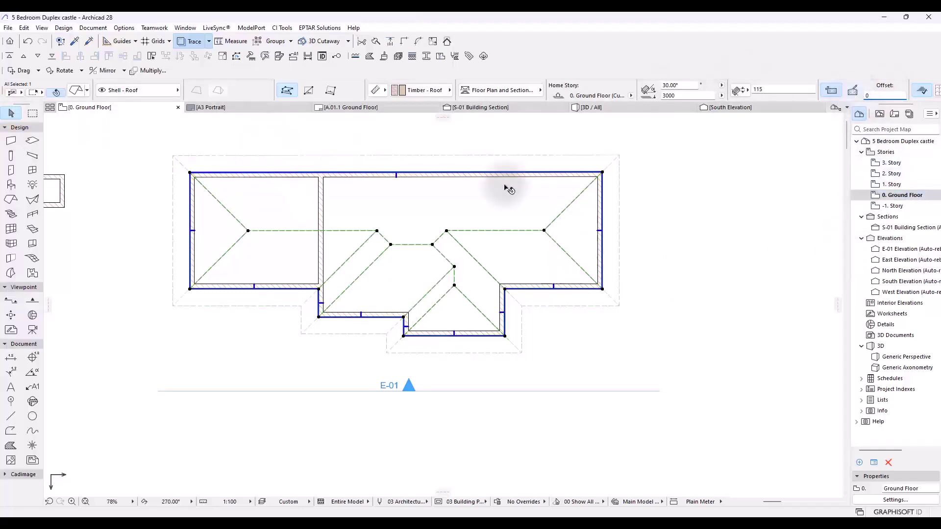
- Offset all roof edges outward by 600
{"action": "scroll", "coordinate": [496, 140], "scroll_direction": "up", "scroll_amount": 2}
{"action": "middle_click_drag", "start_coordinate": [506, 143], "coordinate": [516, 143]}
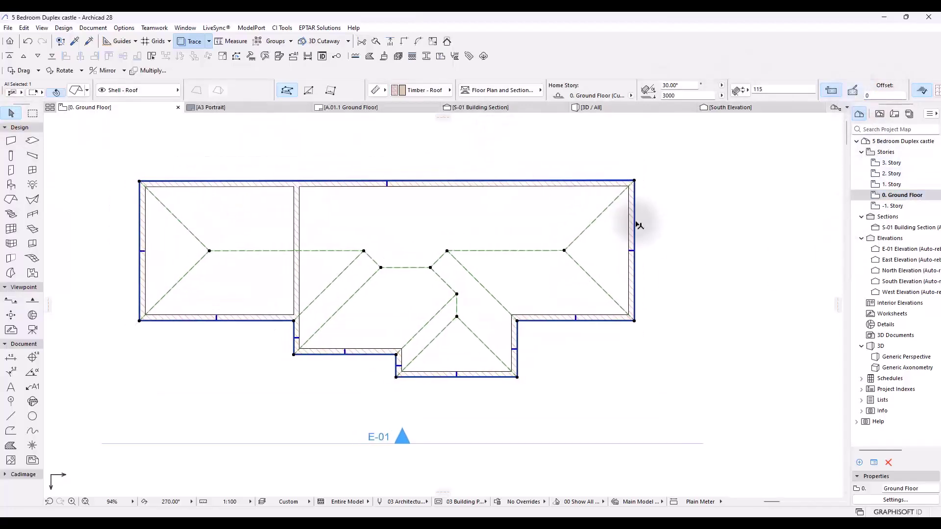
{"action": "left_click", "coordinate": [634, 220]}
{"action": "left_click", "coordinate": [130, 109]}
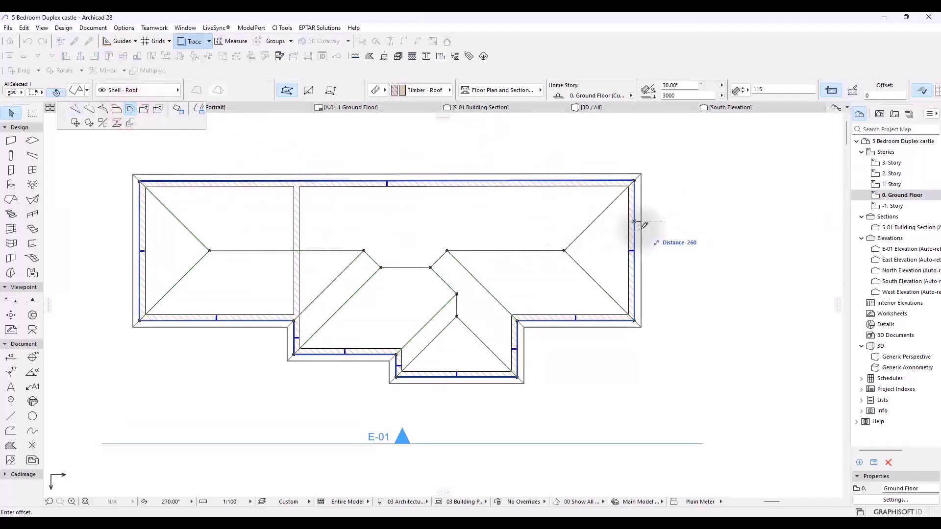
{"action": "type", "text": "600"}
{"action": "key", "text": "Return"}
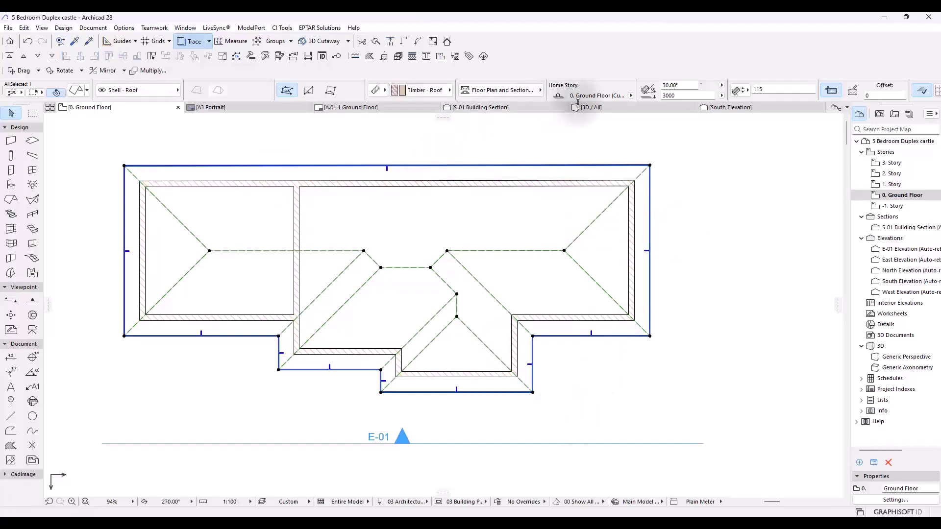
- In the 3D view, raise the roof to a height of 3300
{"action": "left_click", "coordinate": [601, 105]}
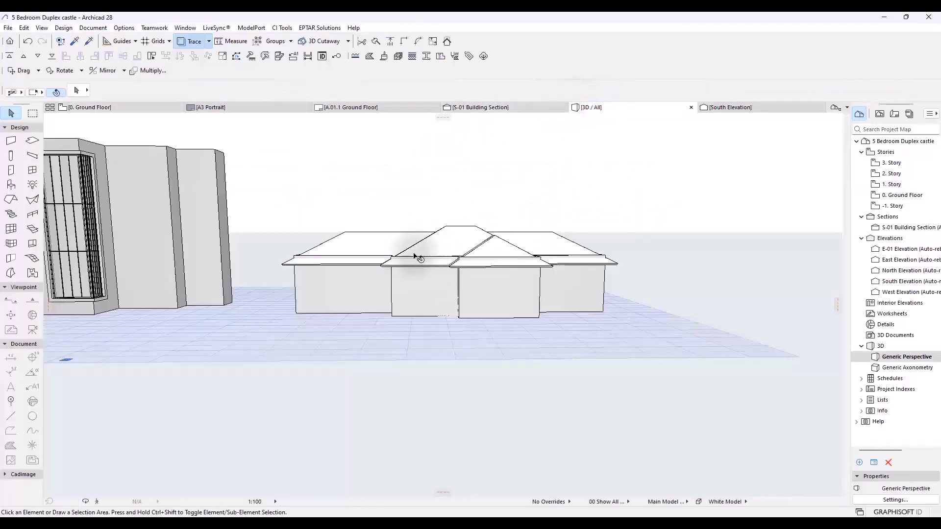
{"action": "scroll", "coordinate": [412, 256], "scroll_direction": "up", "scroll_amount": 3}
{"action": "scroll", "coordinate": [412, 256], "scroll_direction": "up", "scroll_amount": 2}
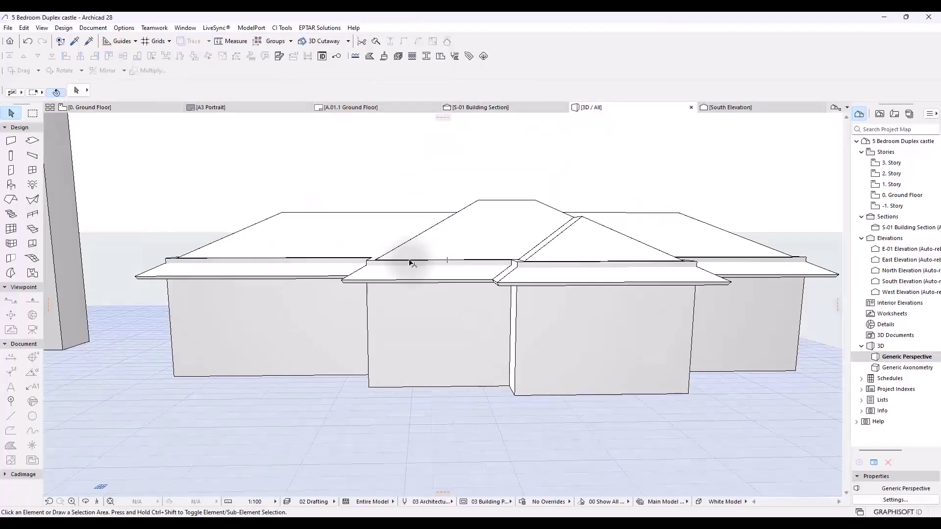
{"action": "middle_click_drag", "start_coordinate": [410, 263], "coordinate": [361, 212], "text": "shift"}
{"action": "left_click", "coordinate": [362, 225]}
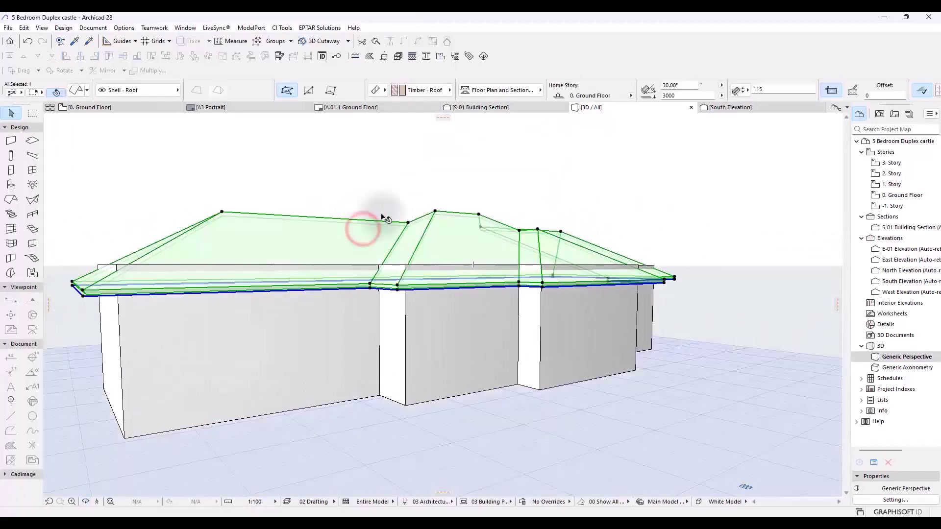
{"action": "left_click", "coordinate": [683, 95]}
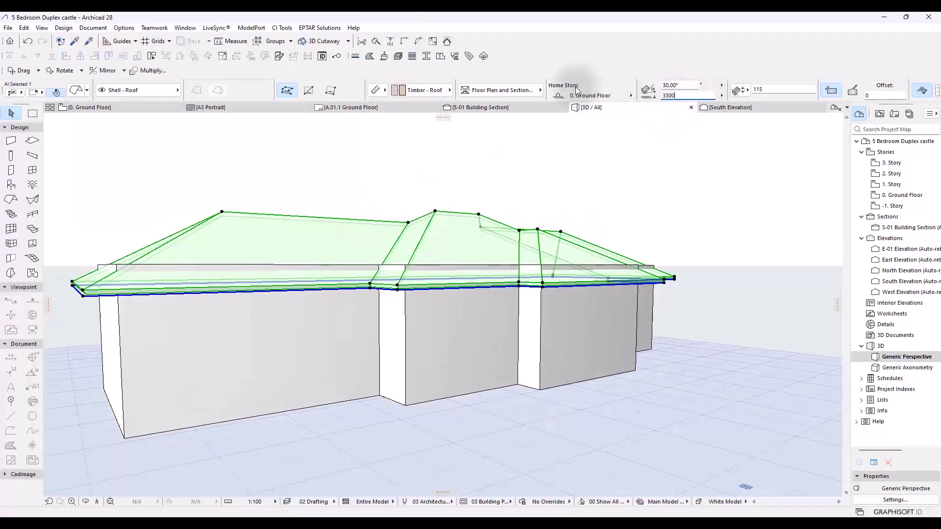
{"action": "type", "text": "3300"}
{"action": "key", "text": "Return"}
- Change how the roof thickness is measured and enter a new thickness value
{"action": "left_click", "coordinate": [241, 169]}
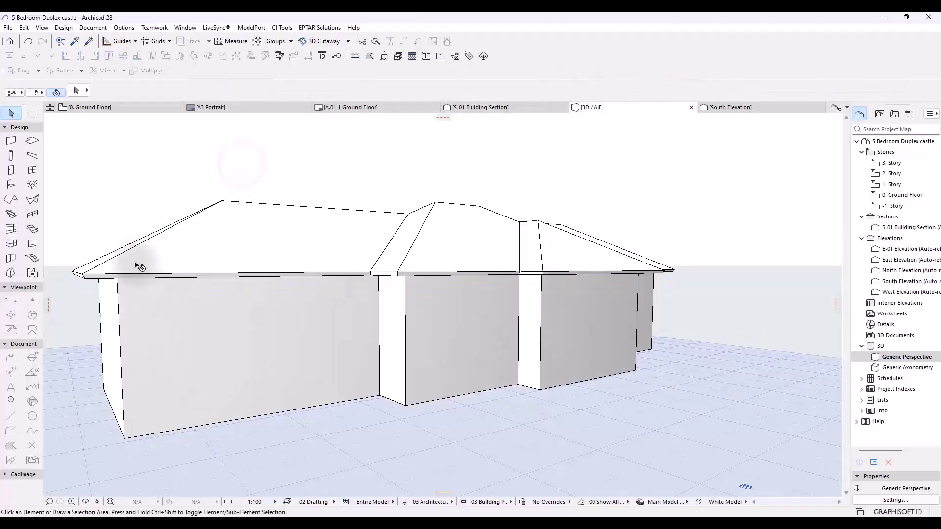
{"action": "left_click", "coordinate": [248, 246]}
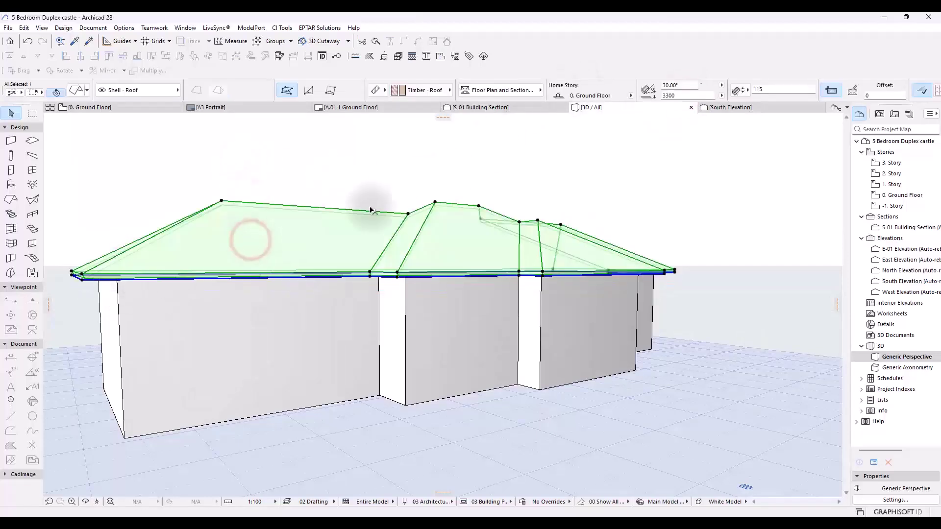
{"action": "left_click", "coordinate": [751, 83]}
{"action": "left_click", "coordinate": [763, 89]}
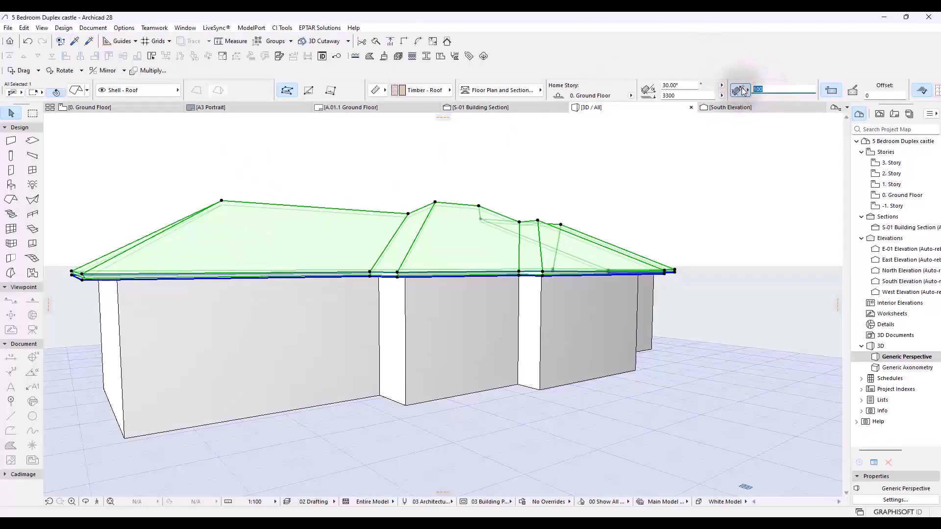
{"action": "key", "text": "Return"}
{"action": "left_click", "coordinate": [750, 197]}
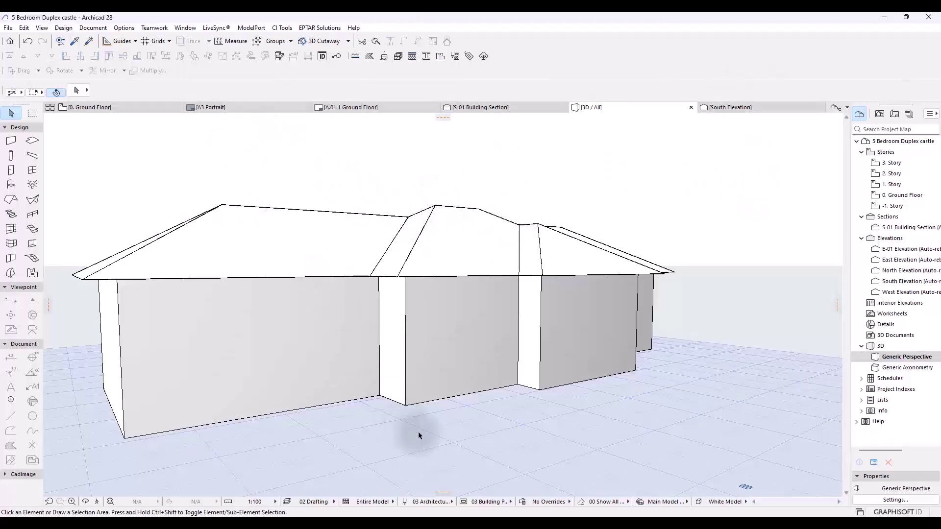
{"action": "mouse_move", "coordinate": [387, 511]}
{"action": "left_click", "coordinate": [378, 478]}
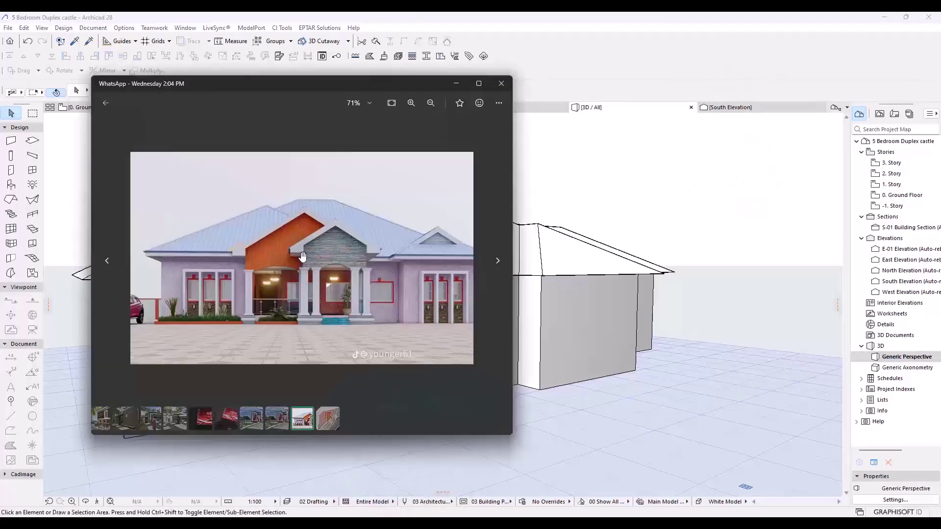
{"action": "scroll", "coordinate": [282, 243], "scroll_direction": "up", "scroll_amount": 3}
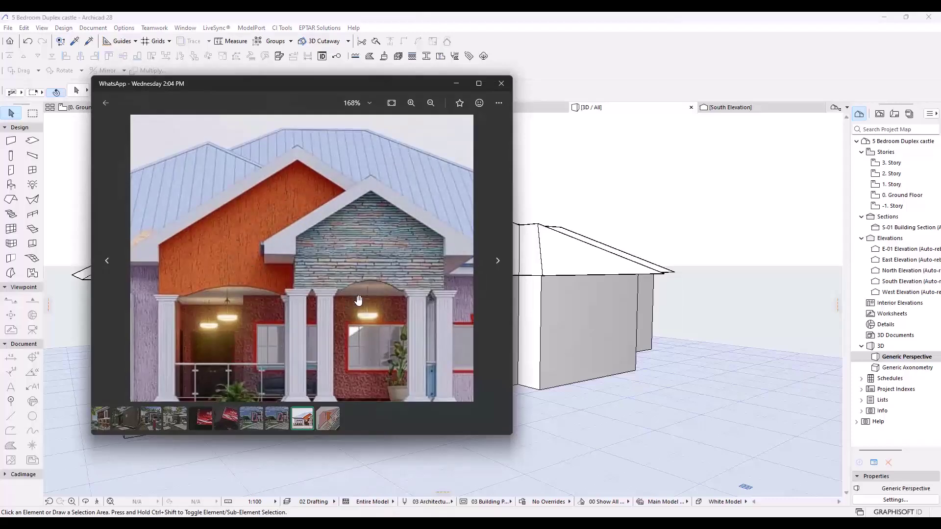
{"action": "scroll", "coordinate": [292, 335], "scroll_direction": "down", "scroll_amount": 2}
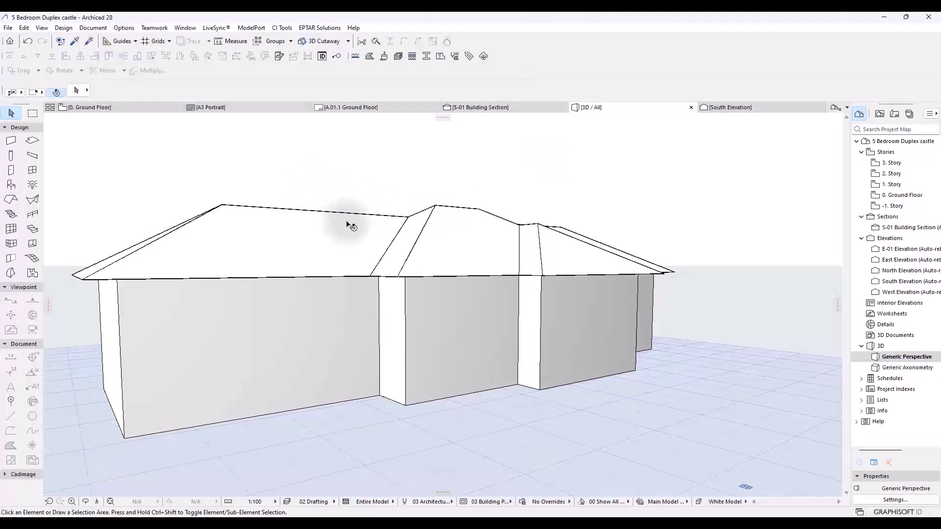
- Set the front projection's roof plane type to Gable and check the gable end in 3D
{"action": "left_click", "coordinate": [414, 233]}
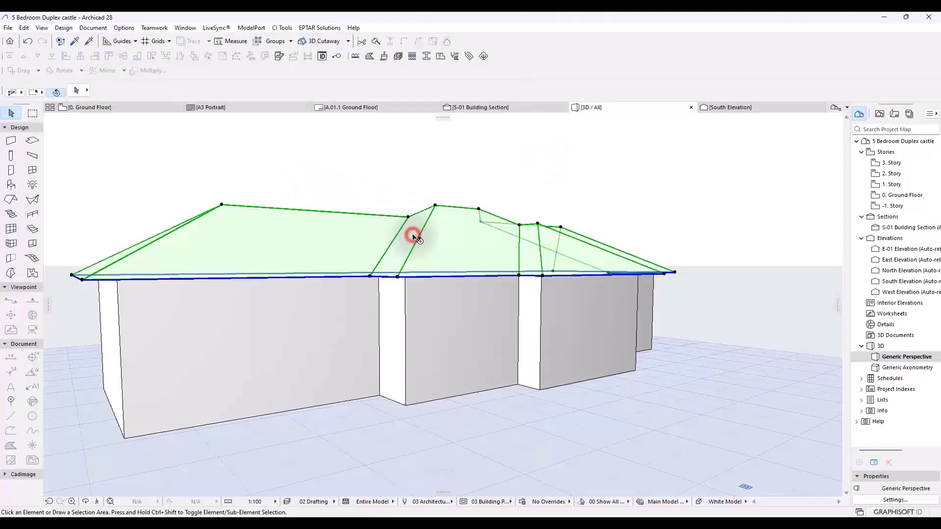
{"action": "left_click", "coordinate": [153, 110]}
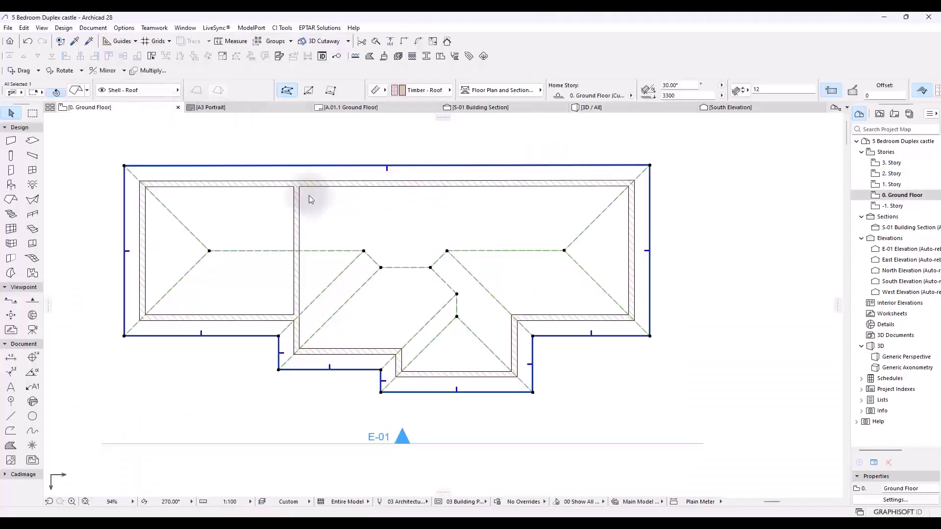
{"action": "left_click", "coordinate": [427, 392]}
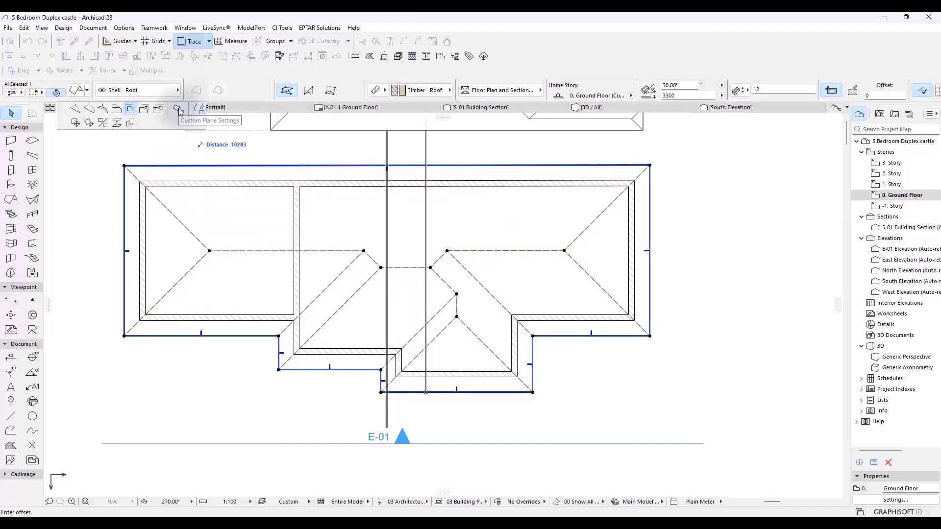
{"action": "left_click", "coordinate": [178, 109]}
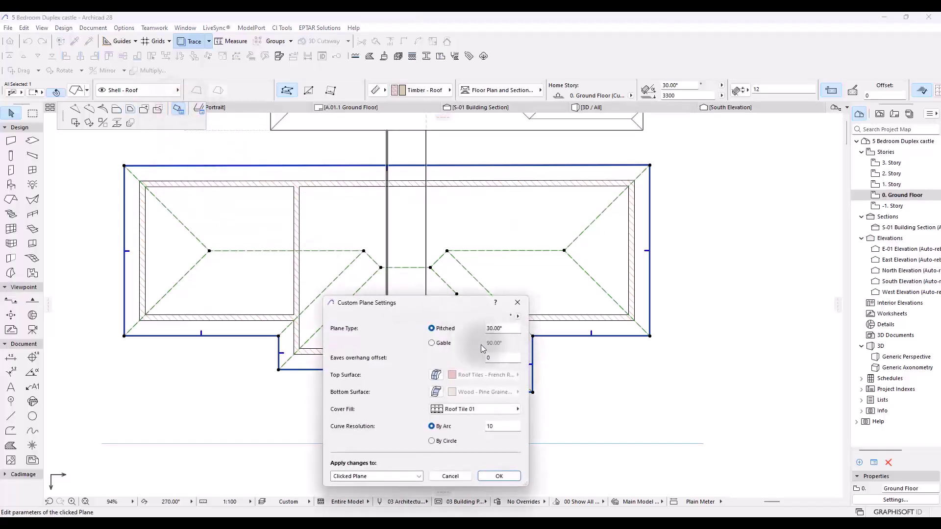
{"action": "left_click", "coordinate": [439, 345]}
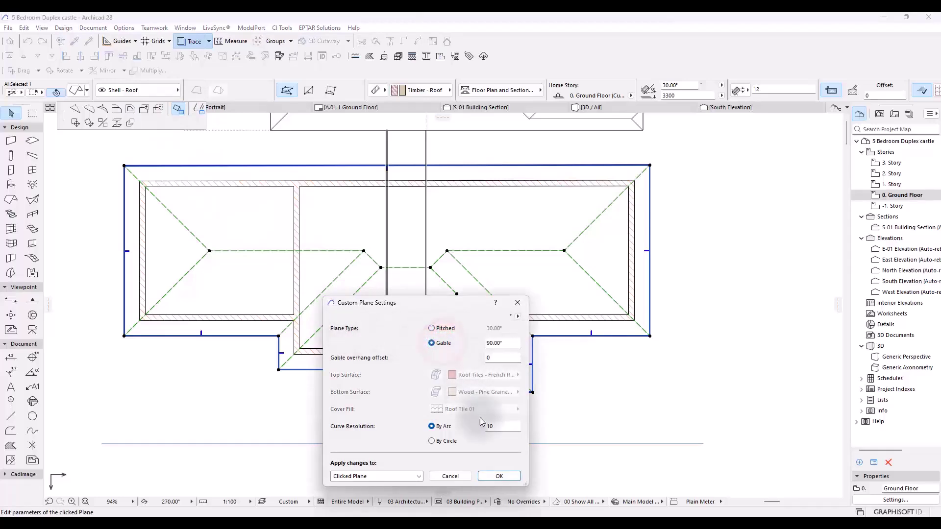
{"action": "left_click", "coordinate": [499, 475]}
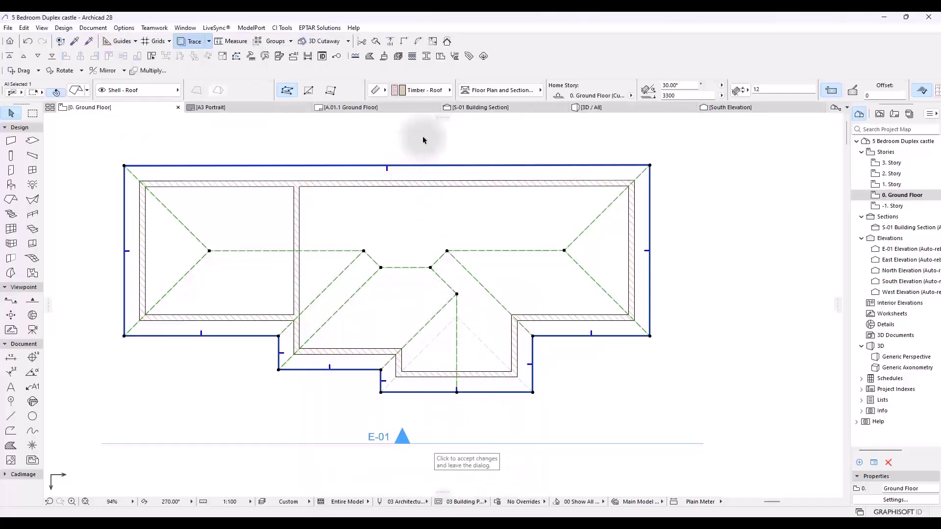
{"action": "left_click", "coordinate": [575, 109]}
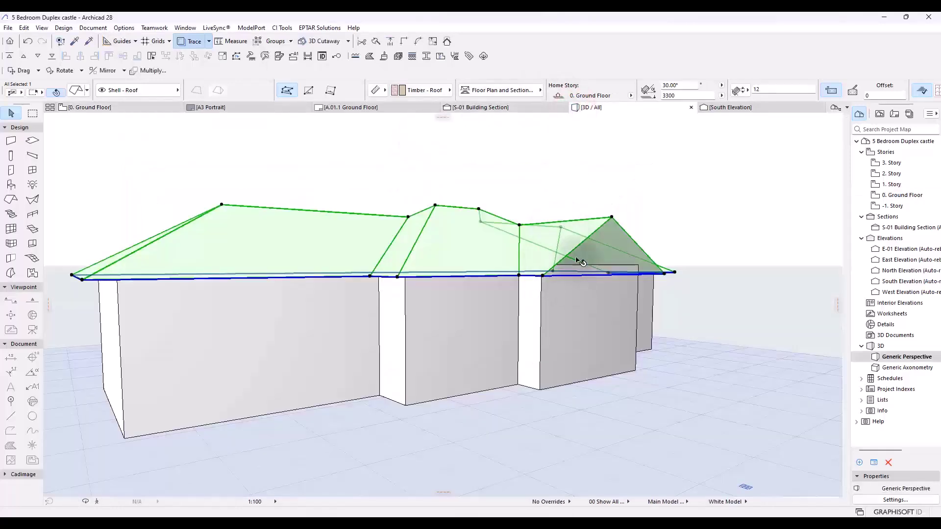
{"action": "left_click", "coordinate": [731, 210]}
- Make the other front roof plane a Gable too, then orbit the 3D model to show both gables
{"action": "middle_click_drag", "start_coordinate": [720, 226], "coordinate": [232, 128], "text": "shift"}
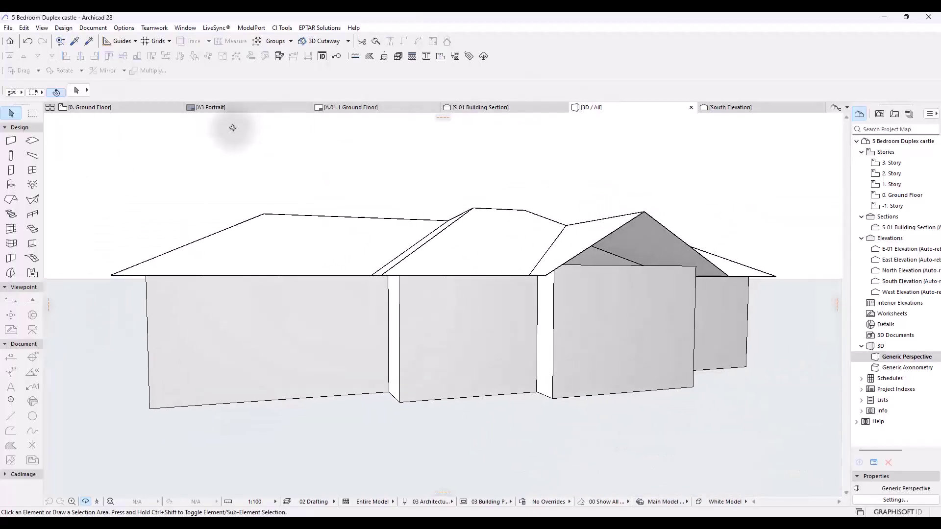
{"action": "left_click", "coordinate": [146, 107]}
{"action": "left_click", "coordinate": [336, 370]}
{"action": "left_click", "coordinate": [336, 372]}
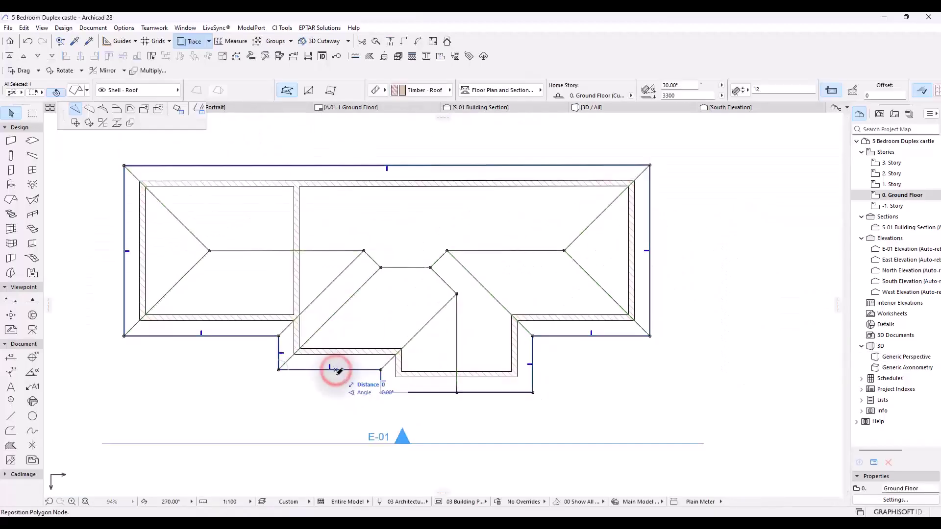
{"action": "left_click", "coordinate": [182, 111]}
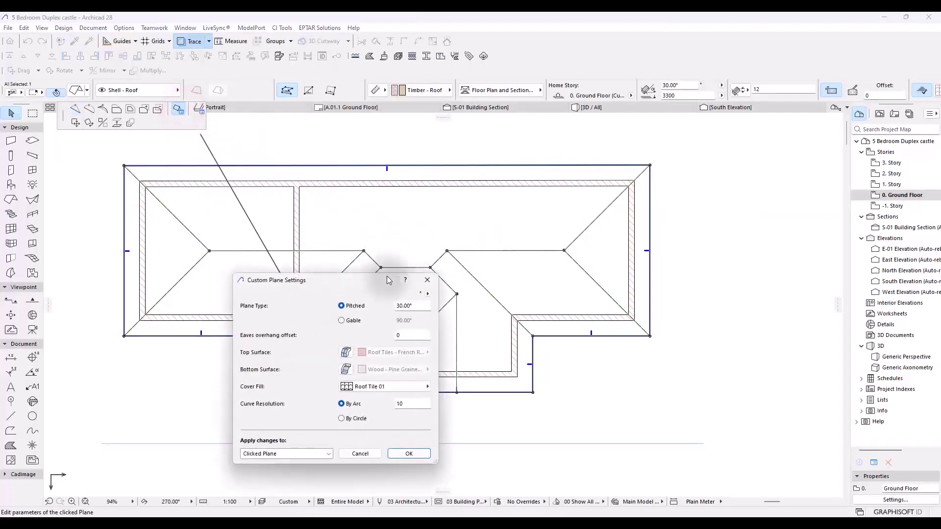
{"action": "left_click", "coordinate": [341, 320]}
{"action": "left_click", "coordinate": [396, 456]}
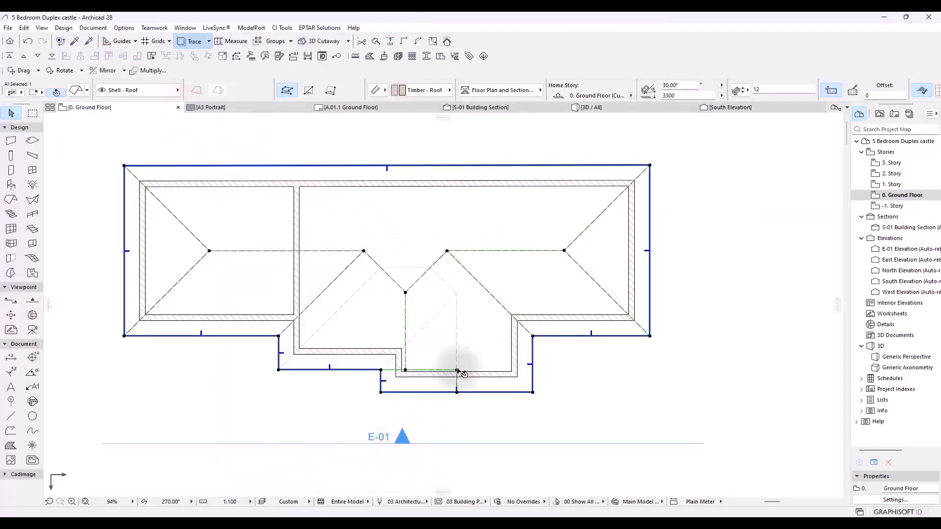
{"action": "scroll", "coordinate": [460, 340], "scroll_direction": "down", "scroll_amount": 2}
{"action": "key", "text": "Escape"}
{"action": "scroll", "coordinate": [463, 319], "scroll_direction": "down", "scroll_amount": 1}
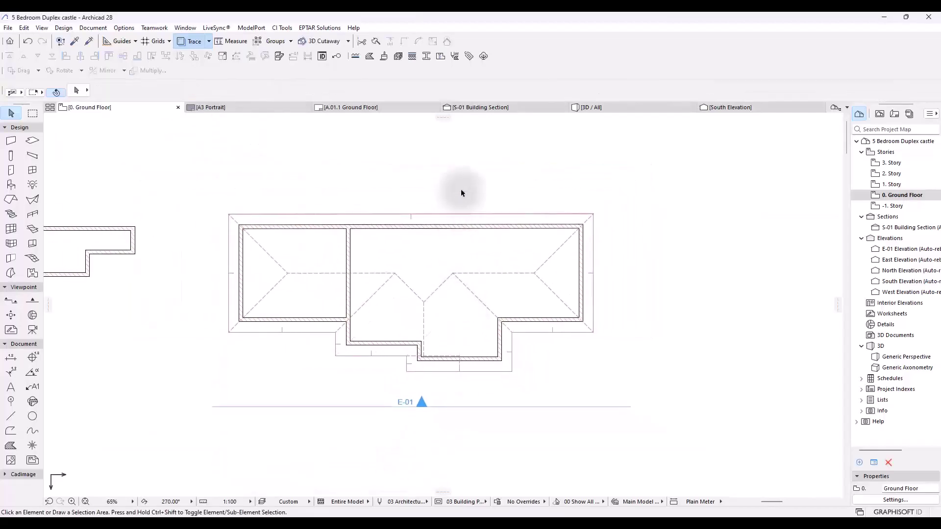
{"action": "left_click", "coordinate": [610, 107]}
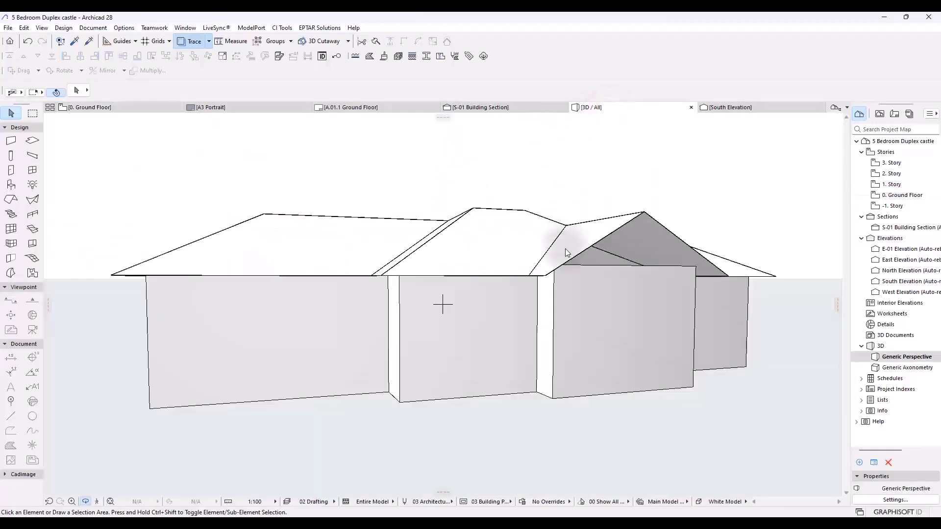
{"action": "middle_click_drag", "start_coordinate": [615, 235], "coordinate": [473, 321], "text": "shift"}
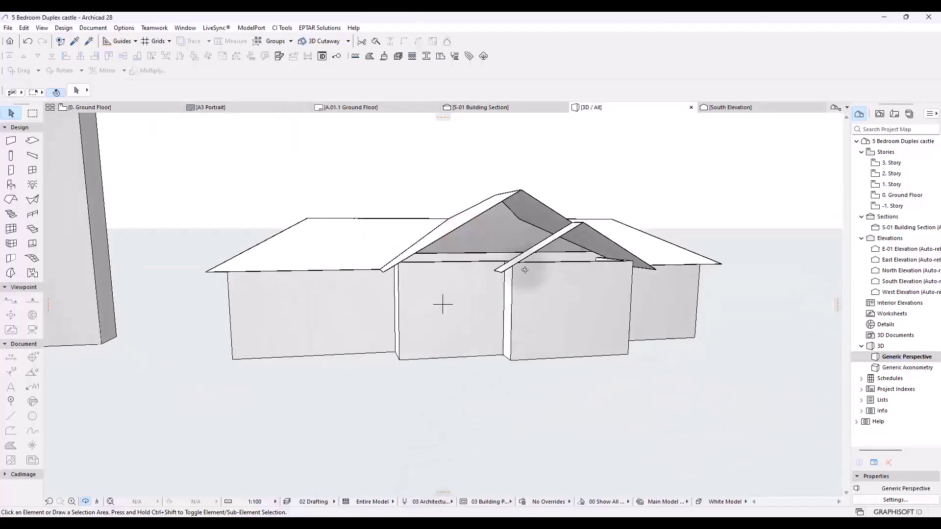
- Compare the reference photo's double gable, then return to the Archicad 3D model and orbit it
{"action": "left_click", "coordinate": [377, 473]}
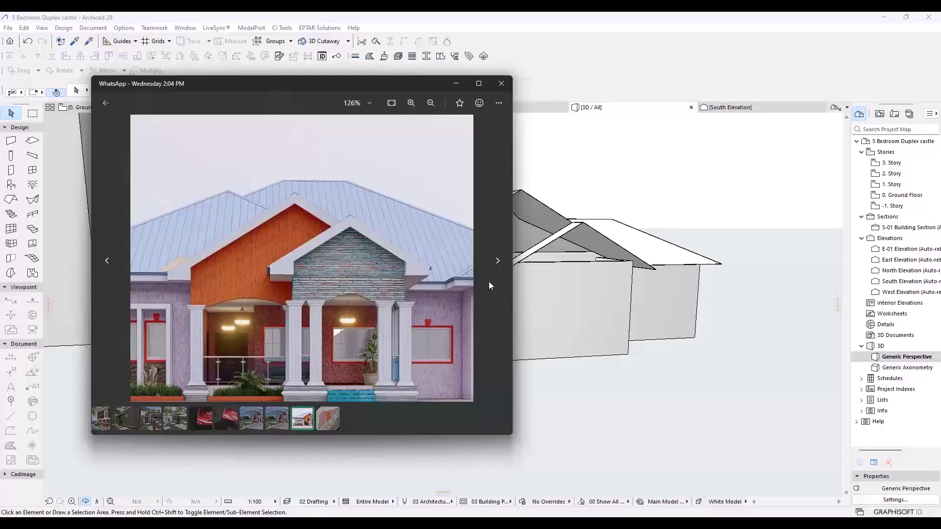
{"action": "left_click", "coordinate": [672, 311]}
{"action": "left_click_drag", "start_coordinate": [672, 311], "coordinate": [461, 304]}
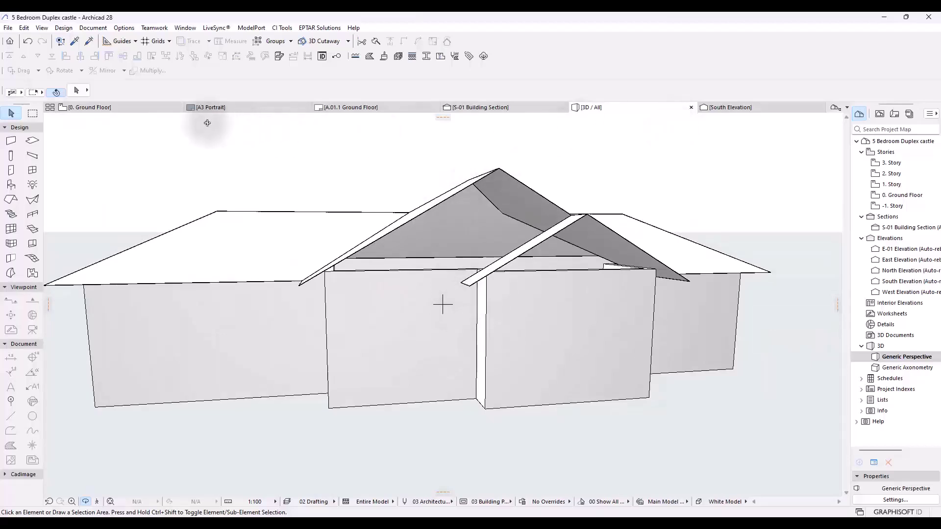
- Open the E-01 elevation from its marker on the ground floor plan, rechecking the reference photo
{"action": "left_click", "coordinate": [157, 109]}
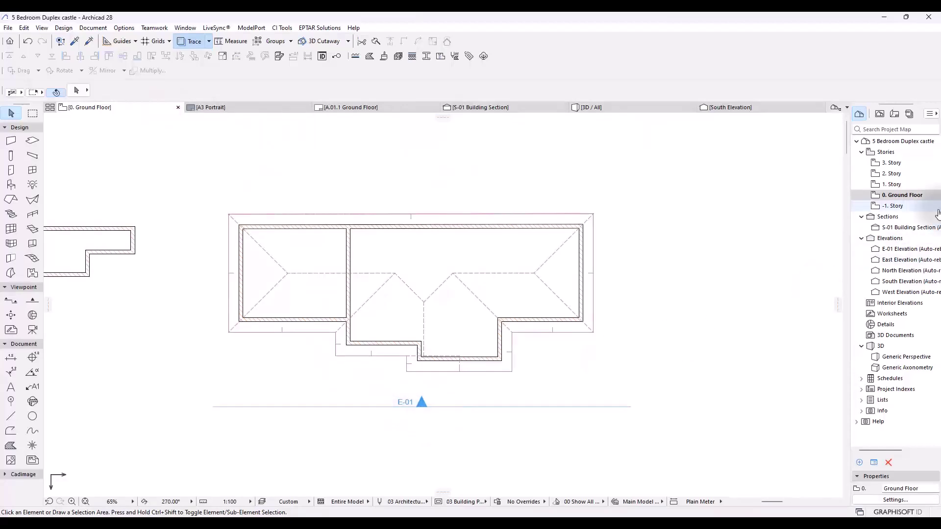
{"action": "double_click", "coordinate": [877, 249]}
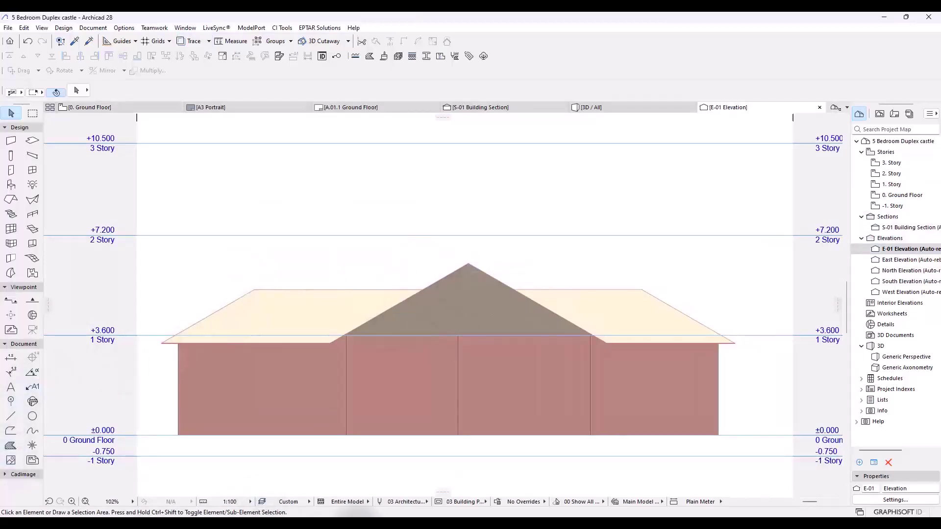
{"action": "left_click", "coordinate": [374, 483]}
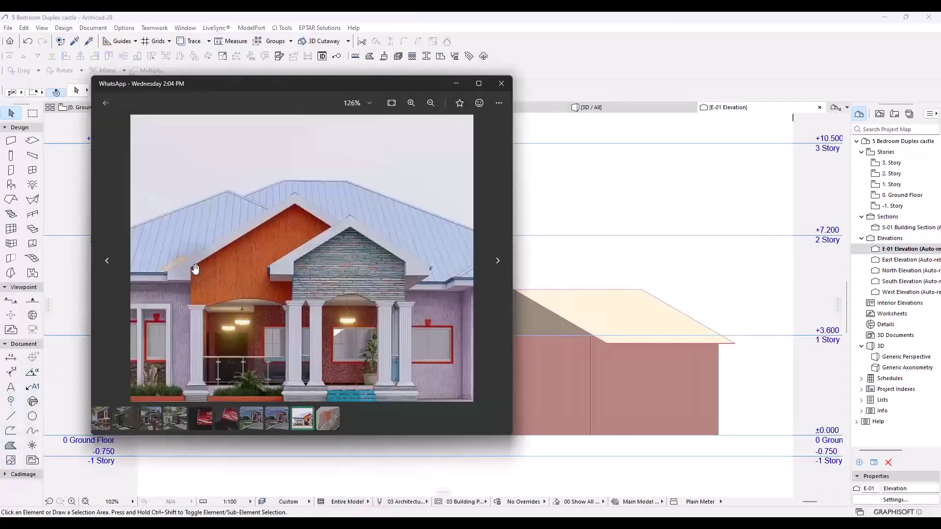
{"action": "left_click", "coordinate": [578, 191]}
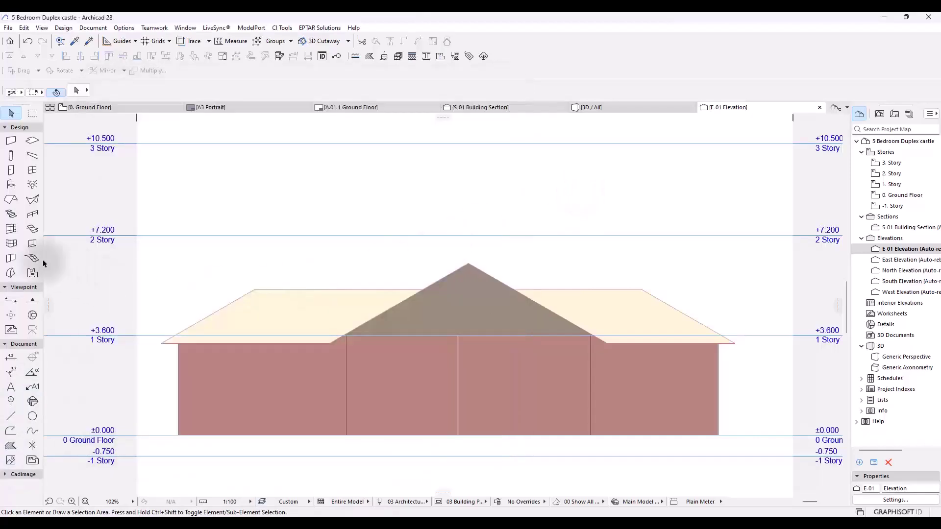
- Start a polygon morph at the roof eave with a 300 downward edge and a 600 horizontal edge
{"action": "left_click", "coordinate": [9, 274]}
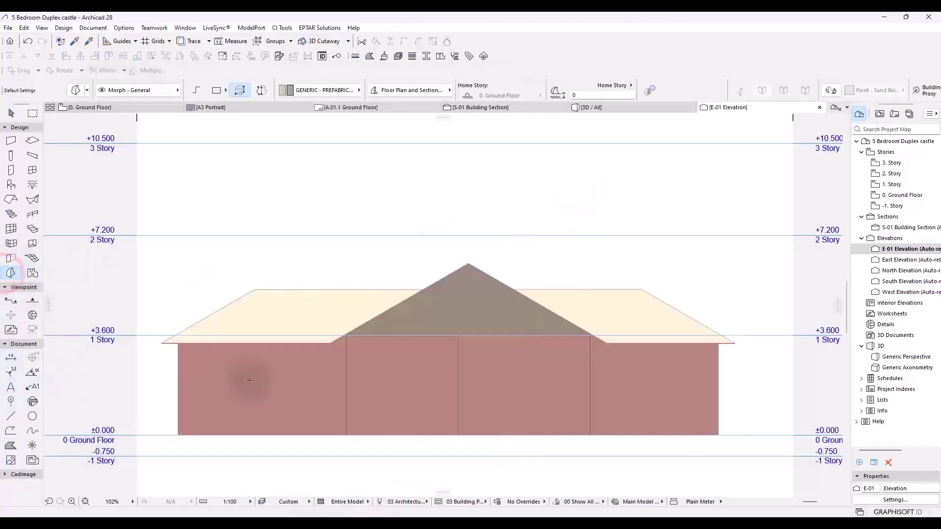
{"action": "scroll", "coordinate": [324, 343], "scroll_direction": "up", "scroll_amount": 3}
{"action": "left_click", "coordinate": [342, 356]}
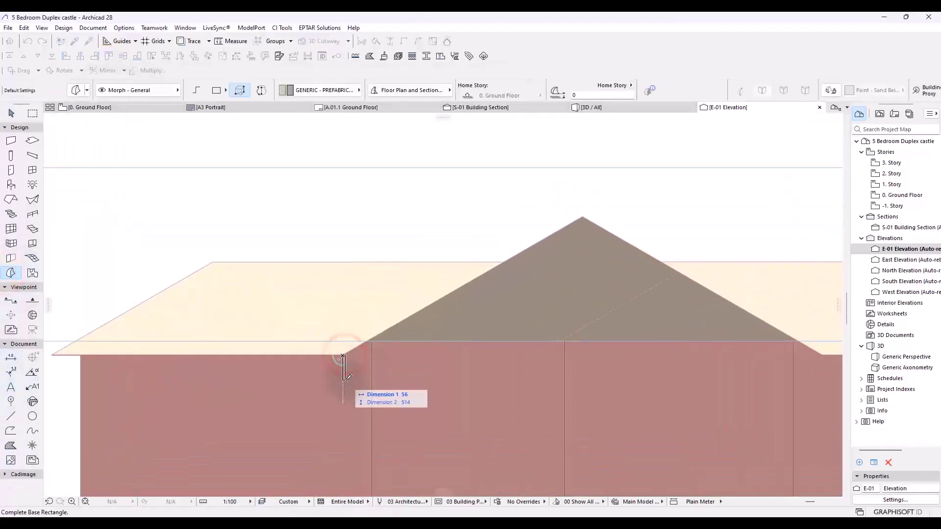
{"action": "left_click", "coordinate": [197, 92]}
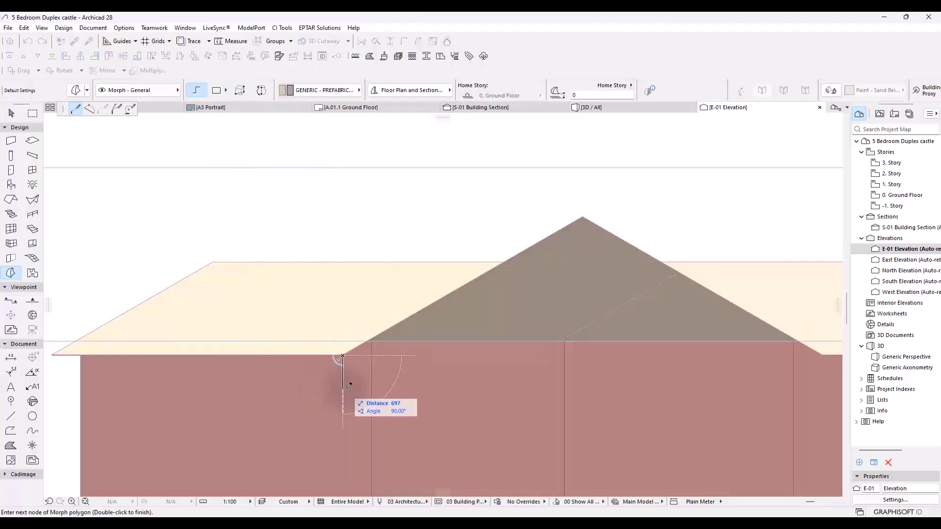
{"action": "type", "text": "0"}
{"action": "key", "text": "Return"}
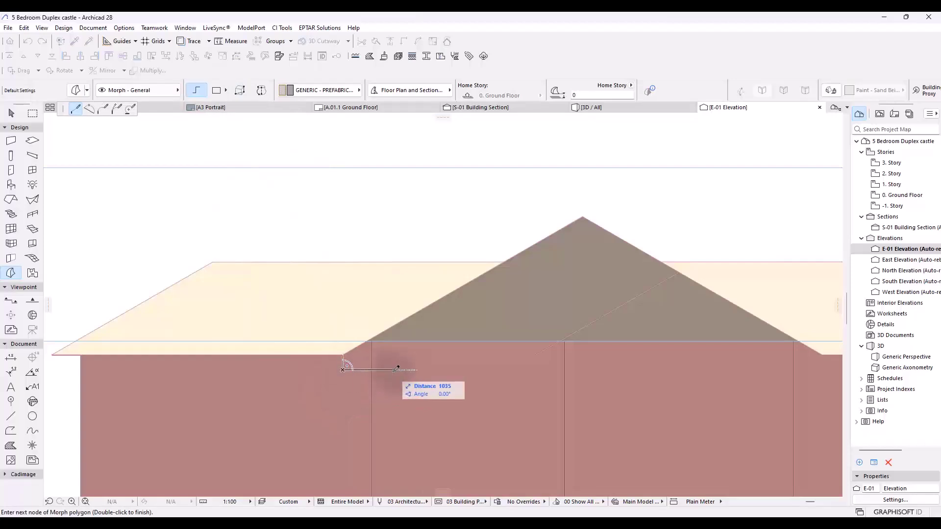
{"action": "type", "text": "600"}
{"action": "key", "text": "Return"}
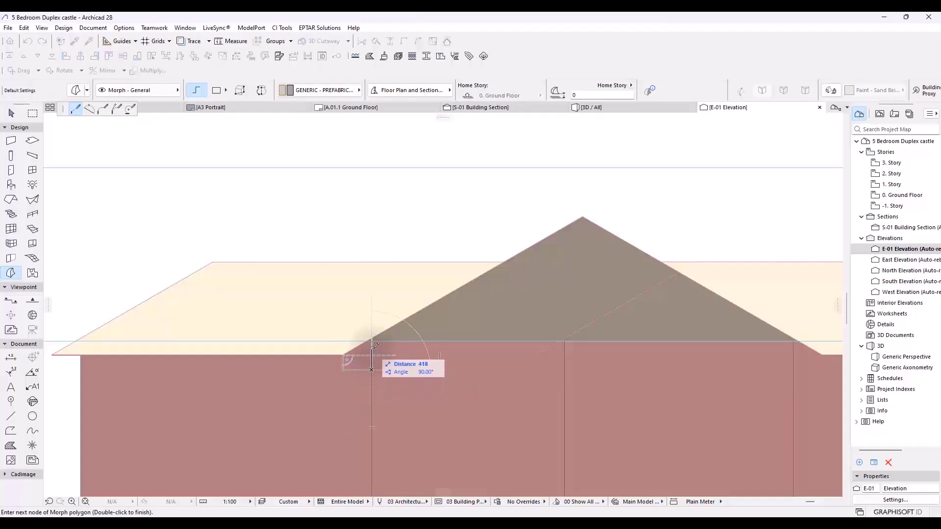
- Add a 450 upward edge toward the slope and place a morph node at the roof peak
{"action": "scroll", "coordinate": [373, 339], "scroll_direction": "up", "scroll_amount": 4}
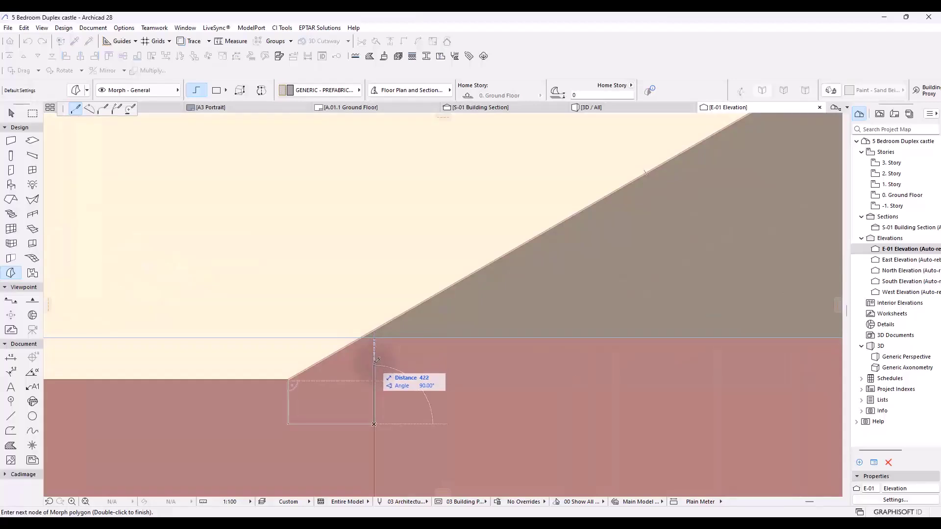
{"action": "type", "text": "450"}
{"action": "key", "text": "Return"}
{"action": "scroll", "coordinate": [374, 423], "scroll_direction": "down", "scroll_amount": 3}
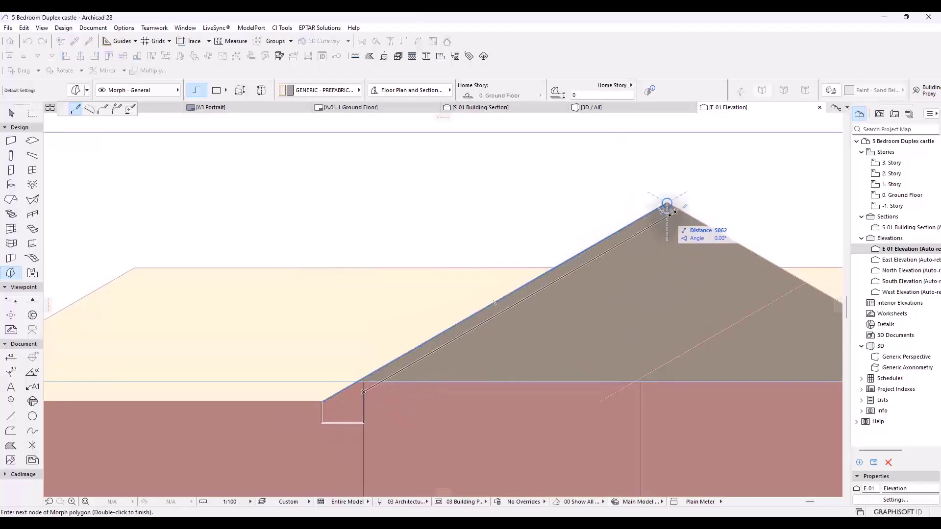
{"action": "scroll", "coordinate": [402, 299], "scroll_direction": "down", "scroll_amount": 3}
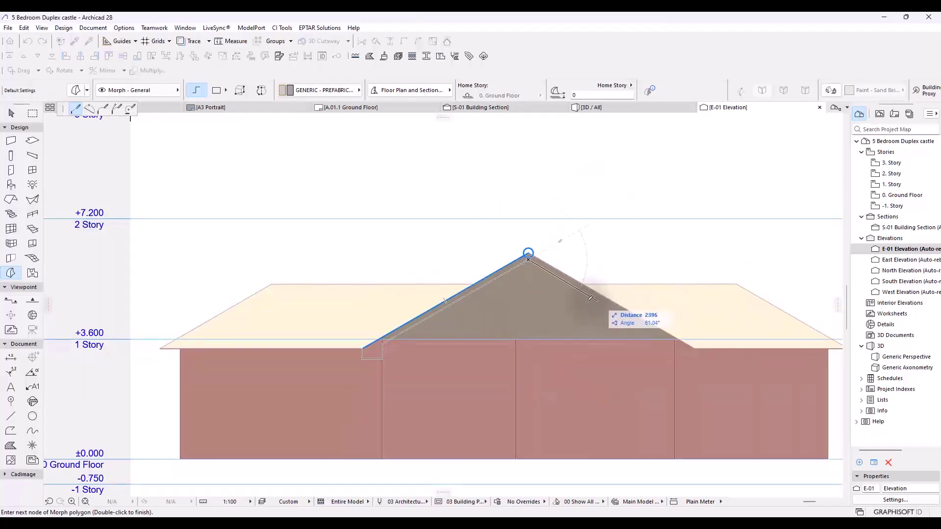
{"action": "scroll", "coordinate": [580, 279], "scroll_direction": "up", "scroll_amount": 3}
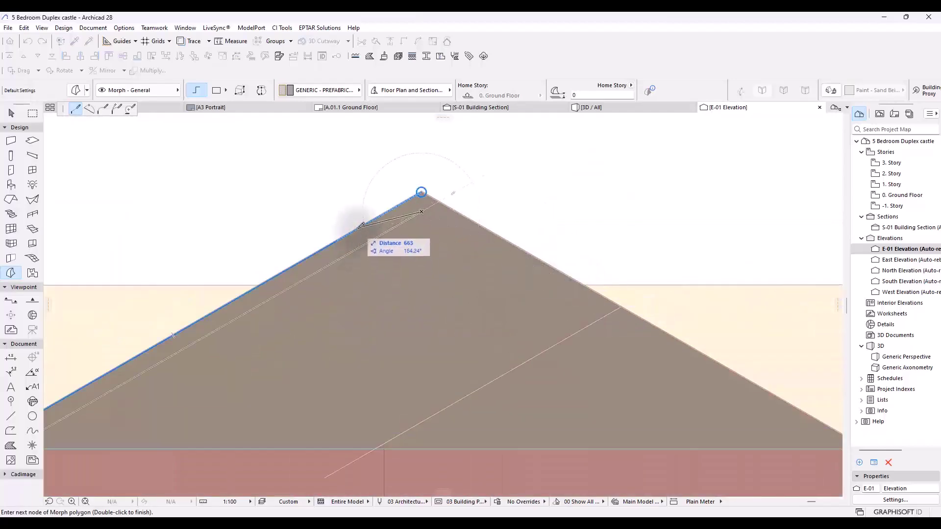
{"action": "scroll", "coordinate": [414, 210], "scroll_direction": "down", "scroll_amount": 2}
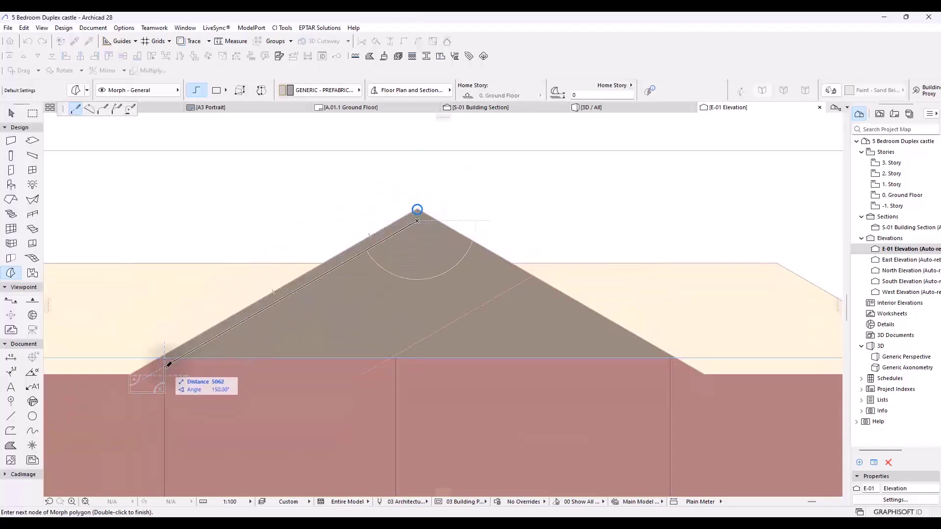
{"action": "scroll", "coordinate": [473, 239], "scroll_direction": "up", "scroll_amount": 3}
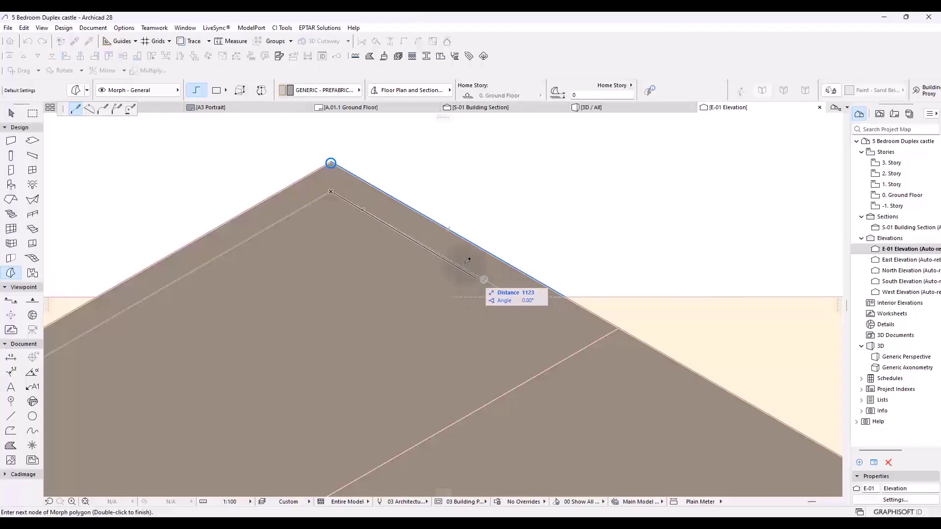
{"action": "scroll", "coordinate": [458, 258], "scroll_direction": "down", "scroll_amount": 2}
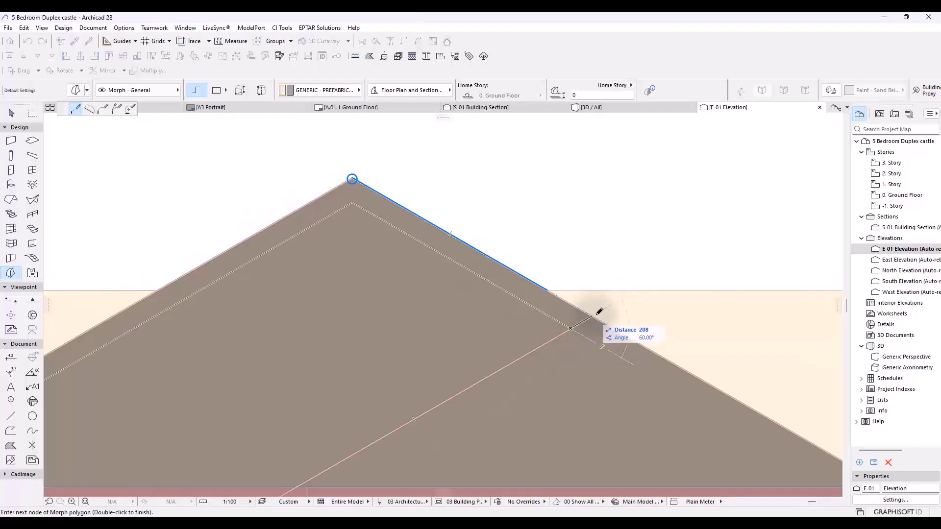
{"action": "scroll", "coordinate": [595, 316], "scroll_direction": "up", "scroll_amount": 2}
{"action": "scroll", "coordinate": [567, 325], "scroll_direction": "up", "scroll_amount": 2}
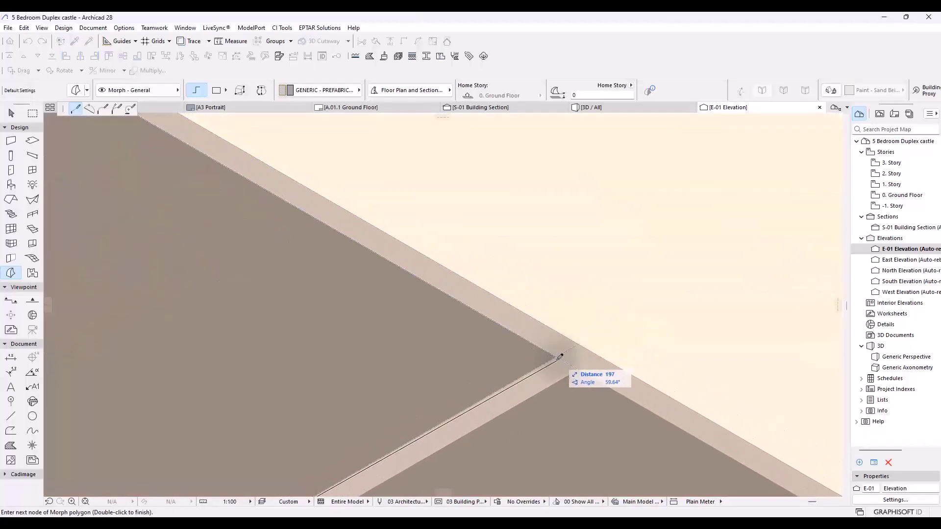
{"action": "scroll", "coordinate": [591, 338], "scroll_direction": "up", "scroll_amount": 3}
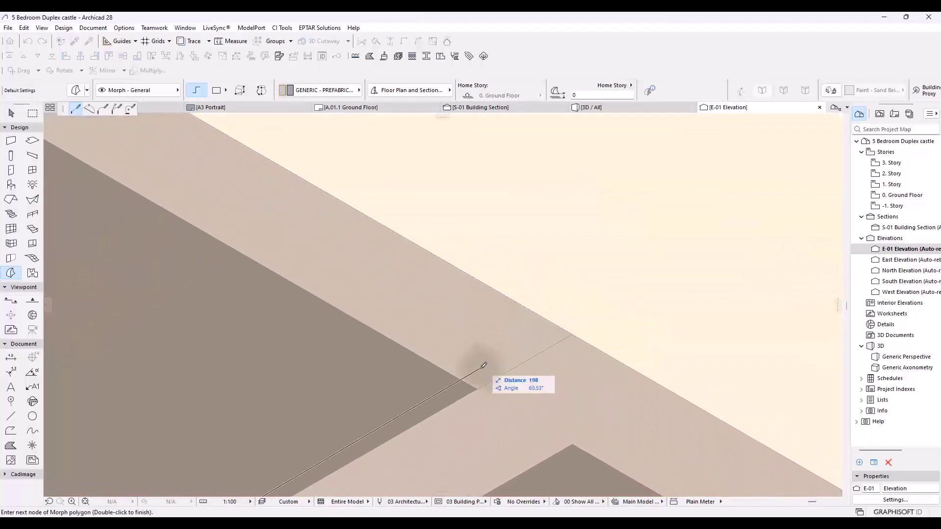
{"action": "scroll", "coordinate": [570, 360], "scroll_direction": "down", "scroll_amount": 5}
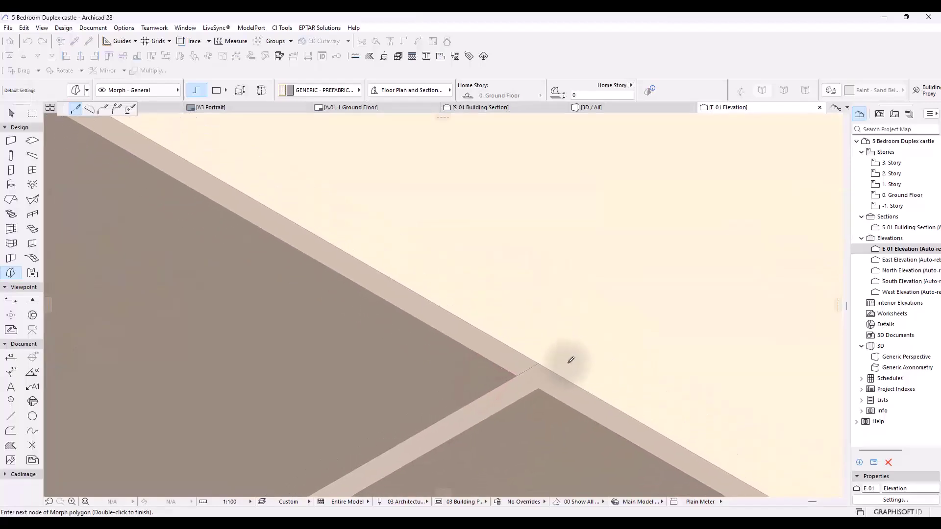
{"action": "scroll", "coordinate": [568, 357], "scroll_direction": "down", "scroll_amount": 4}
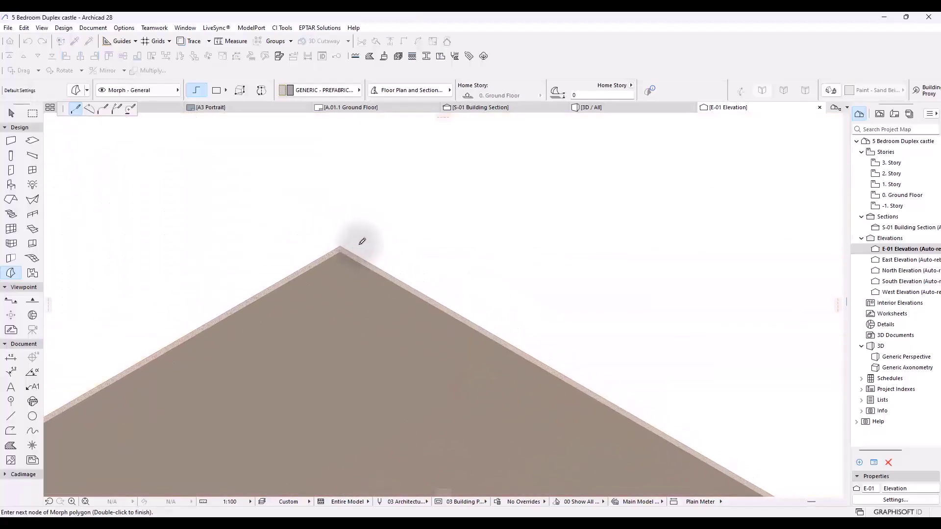
{"action": "left_click", "coordinate": [340, 249]}
{"action": "scroll", "coordinate": [428, 184], "scroll_direction": "down", "scroll_amount": 5}
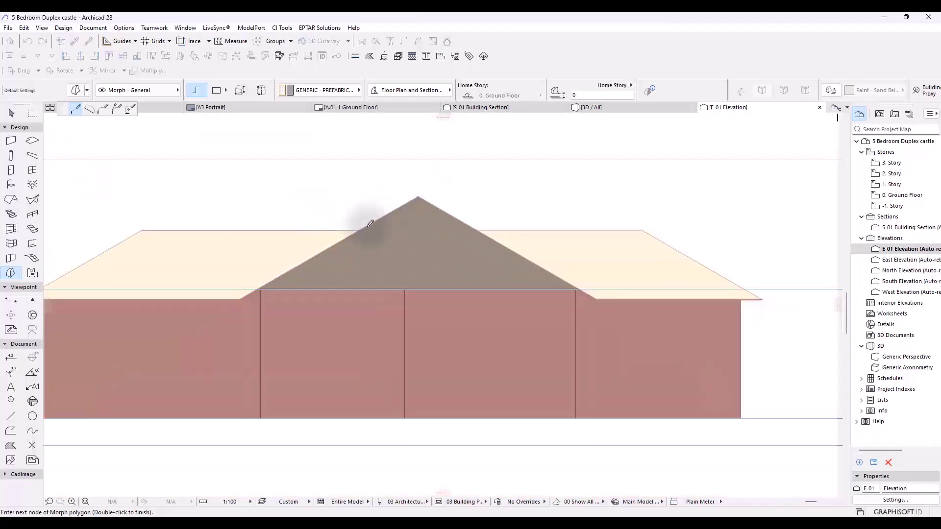
{"action": "scroll", "coordinate": [265, 287], "scroll_direction": "up", "scroll_amount": 5}
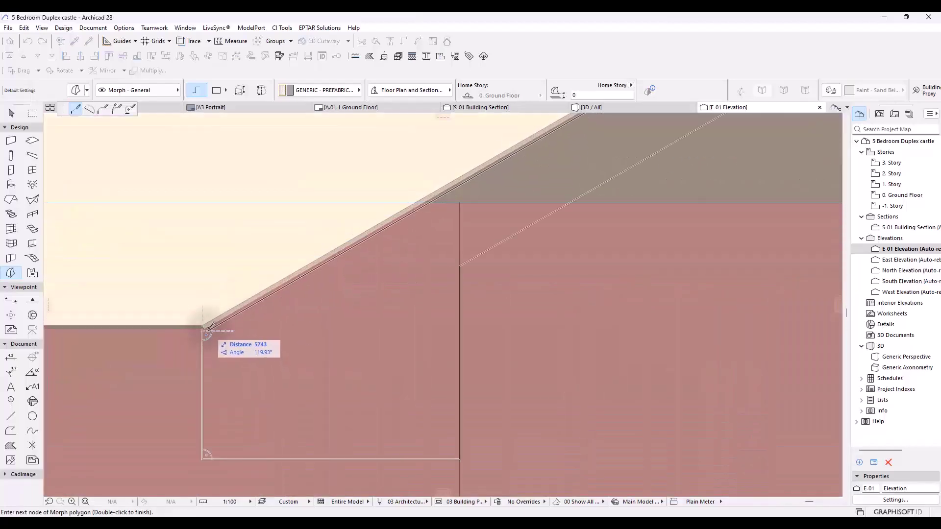
- Finish the morph outline along the gable edge
{"action": "double_click", "coordinate": [211, 325]}
{"action": "scroll", "coordinate": [241, 351], "scroll_direction": "up", "scroll_amount": 3}
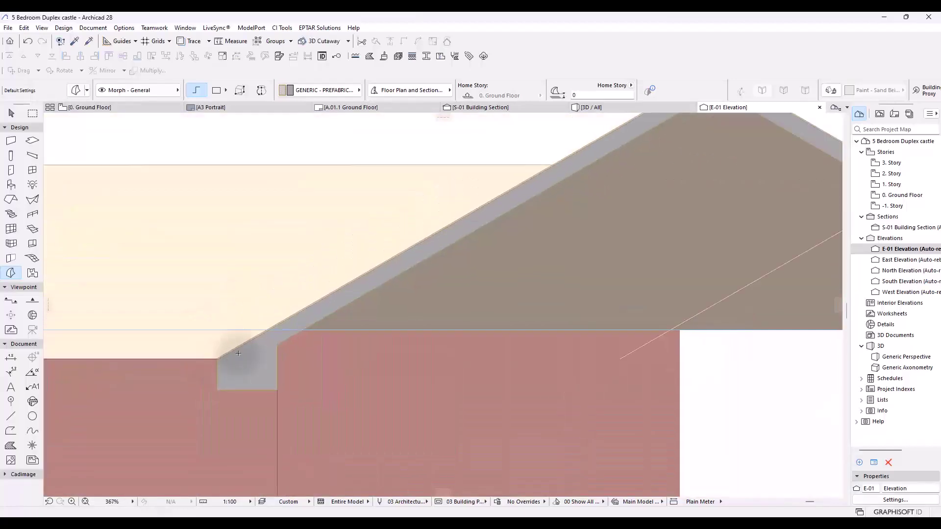
{"action": "scroll", "coordinate": [241, 351], "scroll_direction": "down", "scroll_amount": 3}
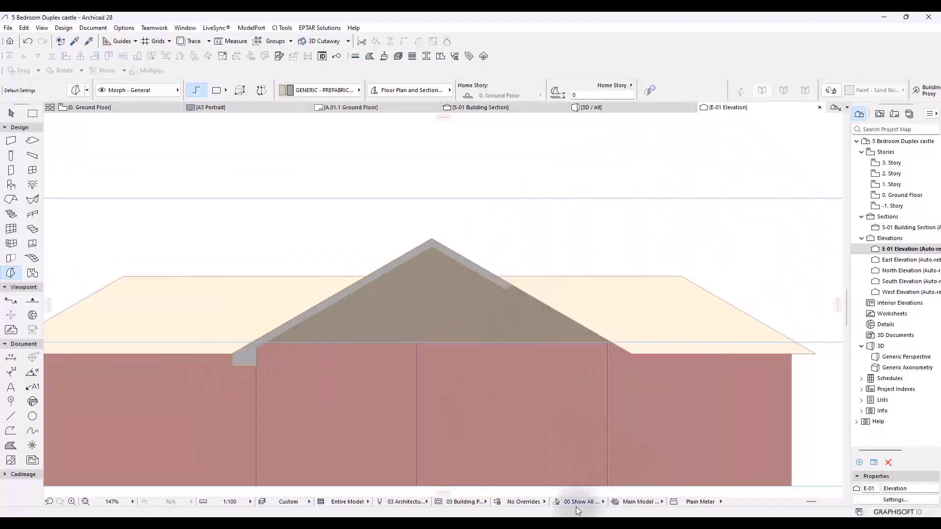
- Set the elevation's Graphic Override to Simplified Plan
{"action": "left_click", "coordinate": [522, 501]}
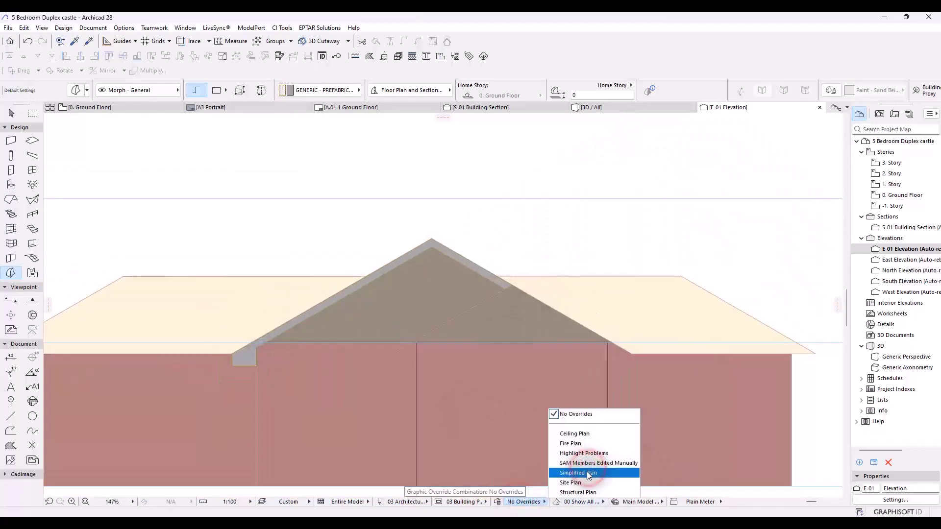
{"action": "left_click", "coordinate": [579, 472]}
{"action": "scroll", "coordinate": [392, 235], "scroll_direction": "down", "scroll_amount": 3}
{"action": "scroll", "coordinate": [396, 262], "scroll_direction": "up", "scroll_amount": 2}
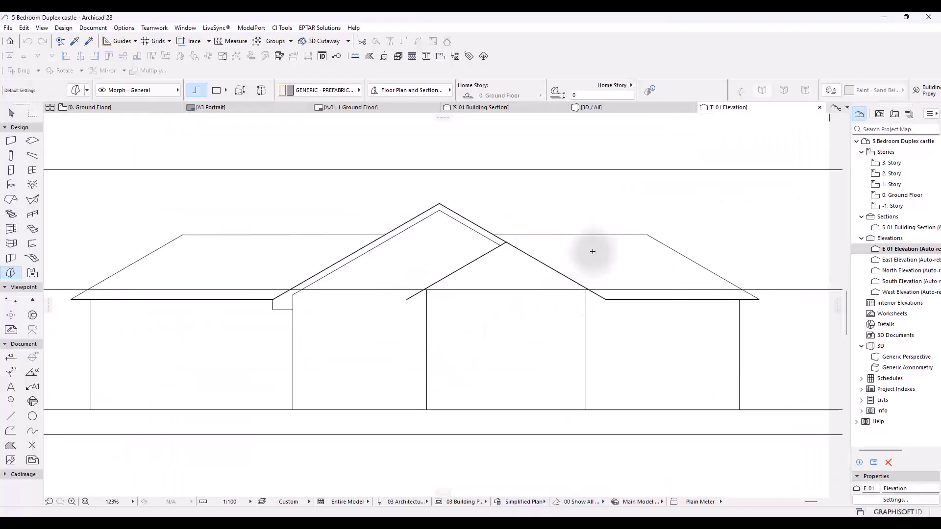
{"action": "scroll", "coordinate": [592, 251], "scroll_direction": "up", "scroll_amount": 2}
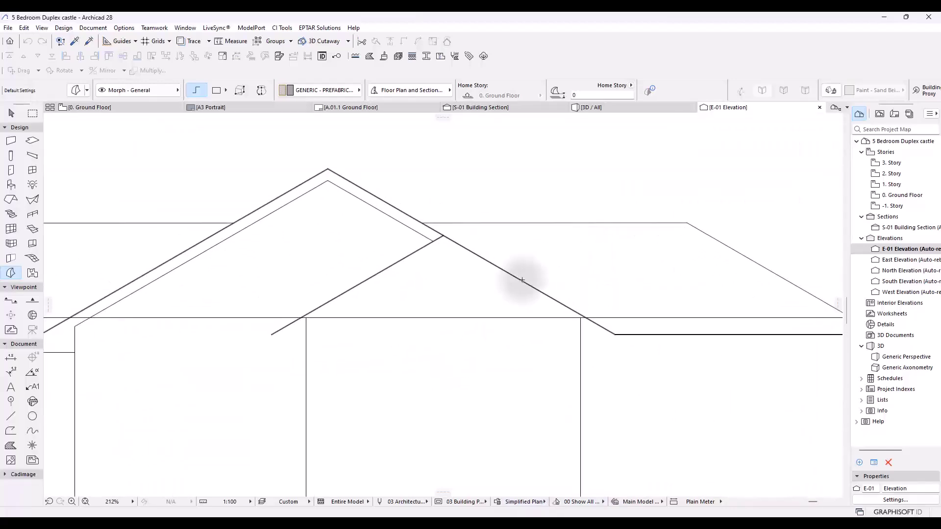
- Draw 125-long ticks square to the left and right roof slopes
{"action": "left_click", "coordinate": [10, 424]}
{"action": "scroll", "coordinate": [267, 325], "scroll_direction": "up", "scroll_amount": 5}
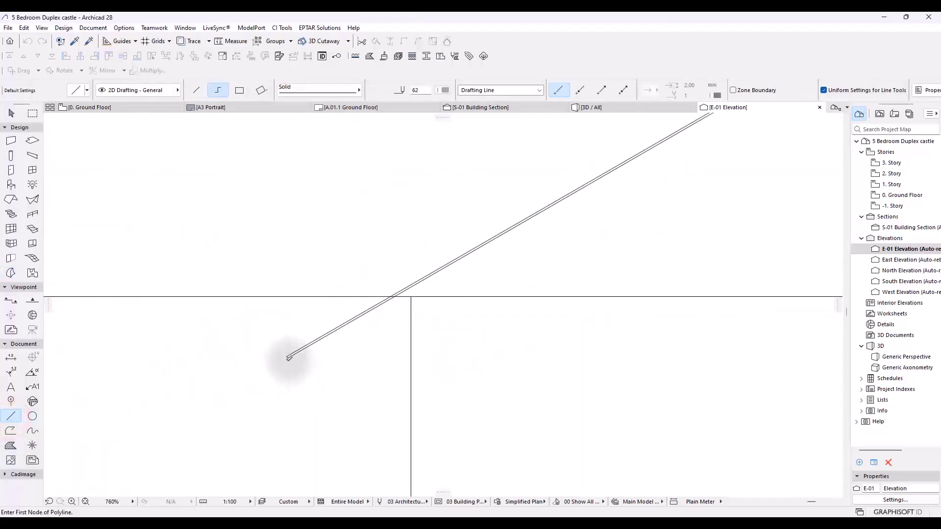
{"action": "scroll", "coordinate": [289, 358], "scroll_direction": "up", "scroll_amount": 5}
{"action": "left_click", "coordinate": [335, 325]}
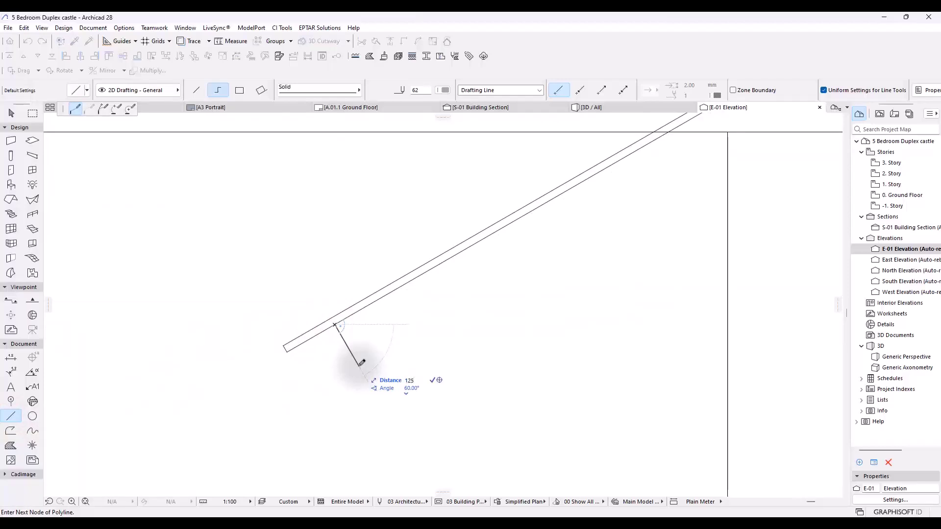
{"action": "scroll", "coordinate": [353, 338], "scroll_direction": "down", "scroll_amount": 8}
{"action": "scroll", "coordinate": [619, 291], "scroll_direction": "up", "scroll_amount": 3}
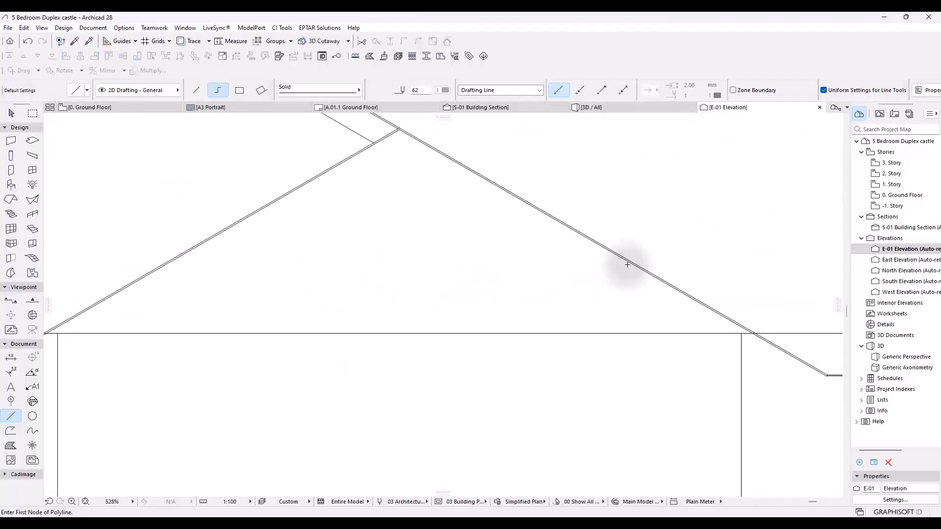
{"action": "left_click", "coordinate": [628, 263]}
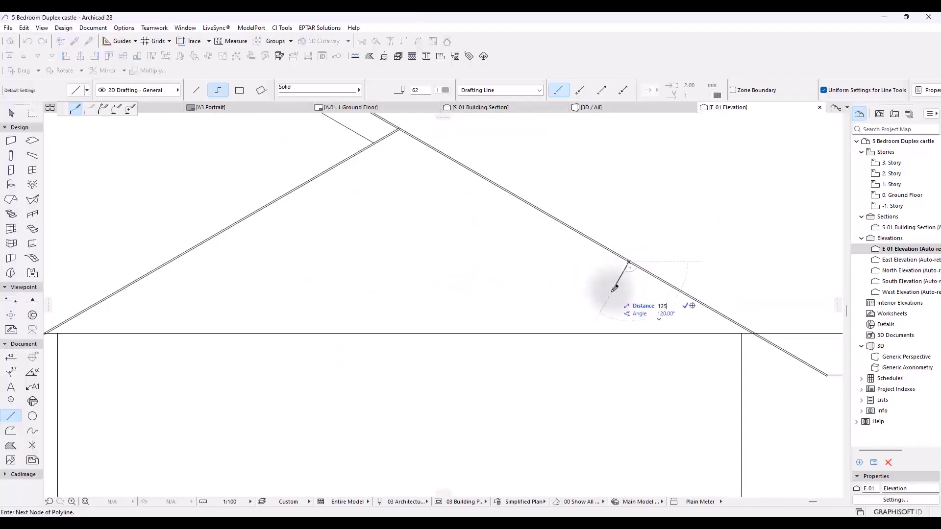
{"action": "type", "text": "125"}
{"action": "key", "text": "Return"}
{"action": "key", "text": "Return"}
- Draw the left eave box outline from the fascia corner down and across to the wall
{"action": "scroll", "coordinate": [590, 266], "scroll_direction": "down", "scroll_amount": 3}
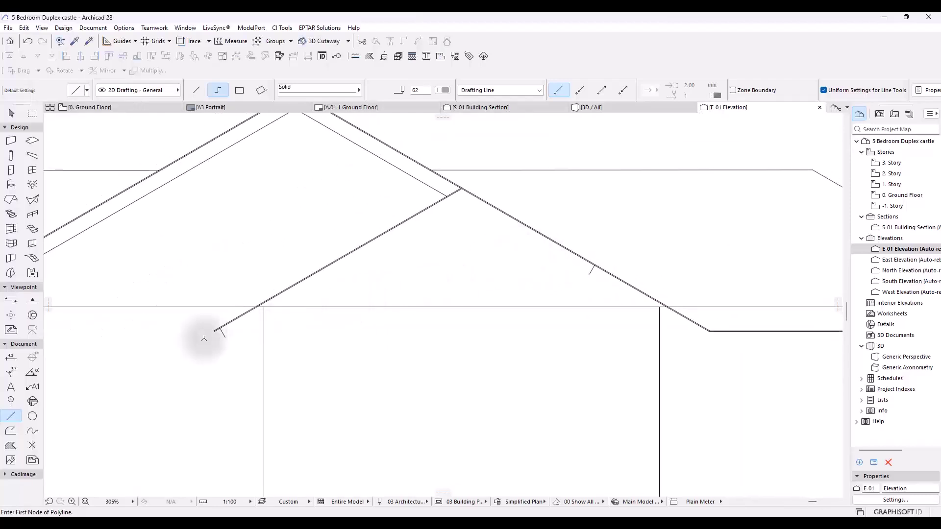
{"action": "scroll", "coordinate": [218, 330], "scroll_direction": "up", "scroll_amount": 3}
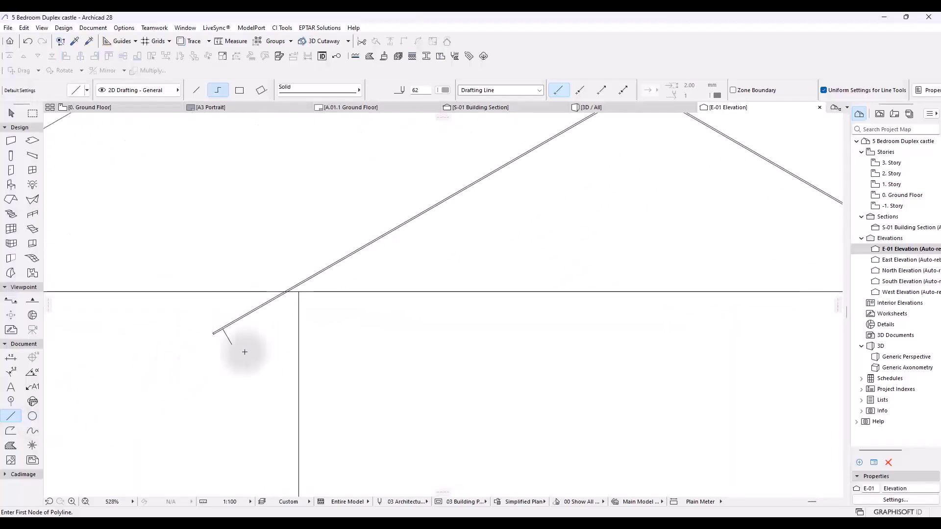
{"action": "scroll", "coordinate": [255, 344], "scroll_direction": "up", "scroll_amount": 3}
{"action": "left_click", "coordinate": [169, 326]}
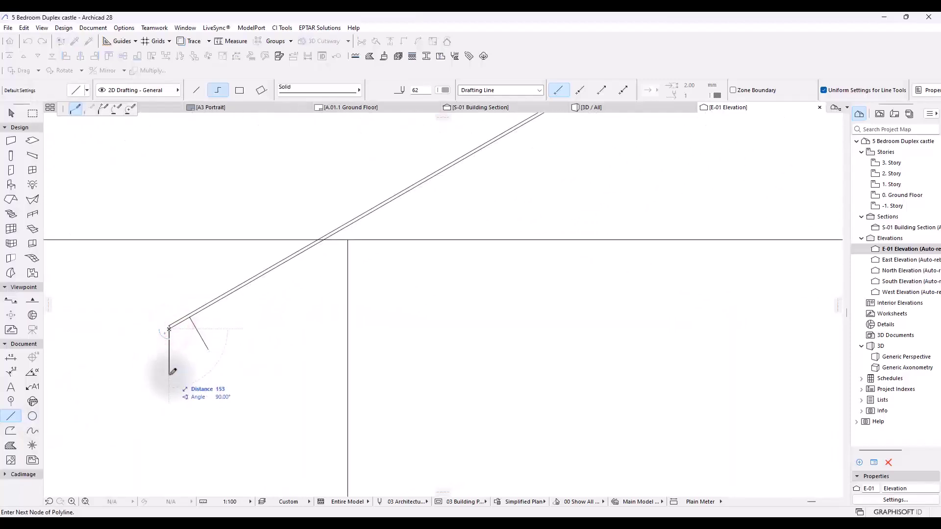
{"action": "scroll", "coordinate": [173, 369], "scroll_direction": "up", "scroll_amount": 3}
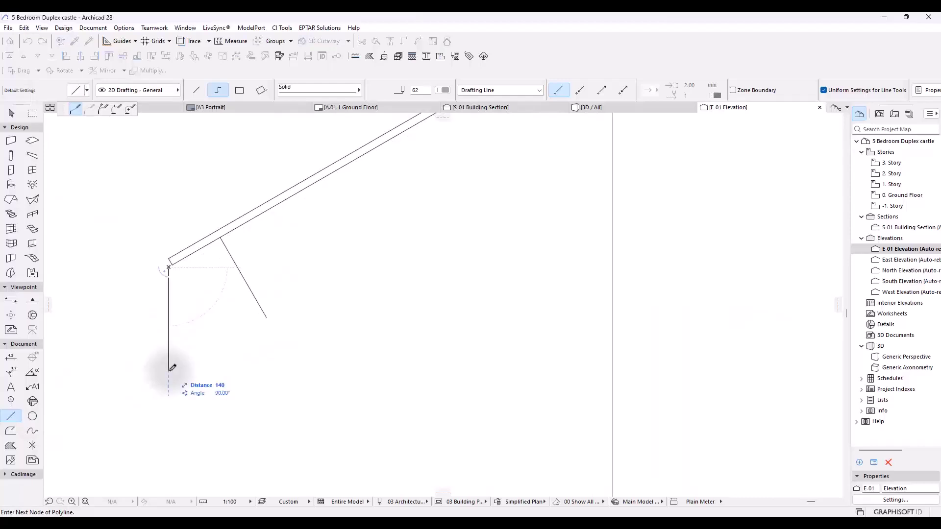
{"action": "key", "text": "Escape"}
{"action": "left_click", "coordinate": [172, 264]}
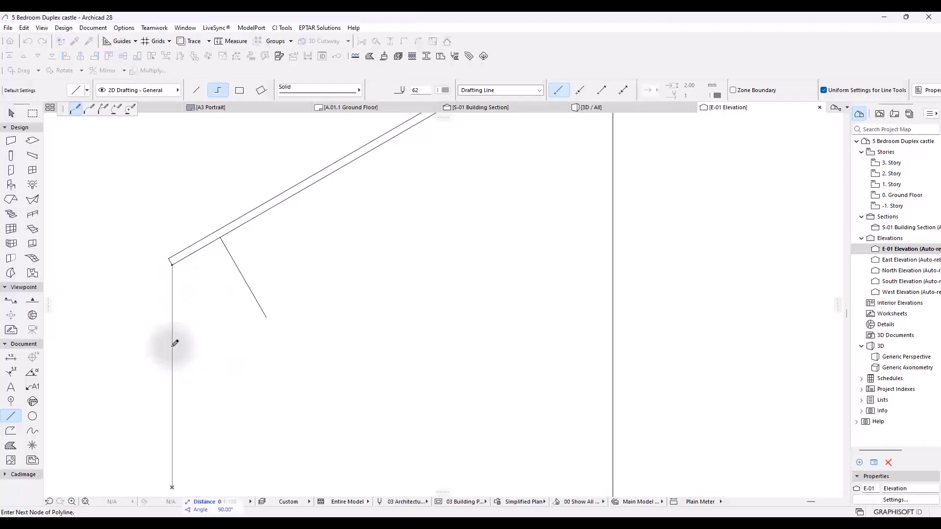
{"action": "scroll", "coordinate": [180, 274], "scroll_direction": "down", "scroll_amount": 4}
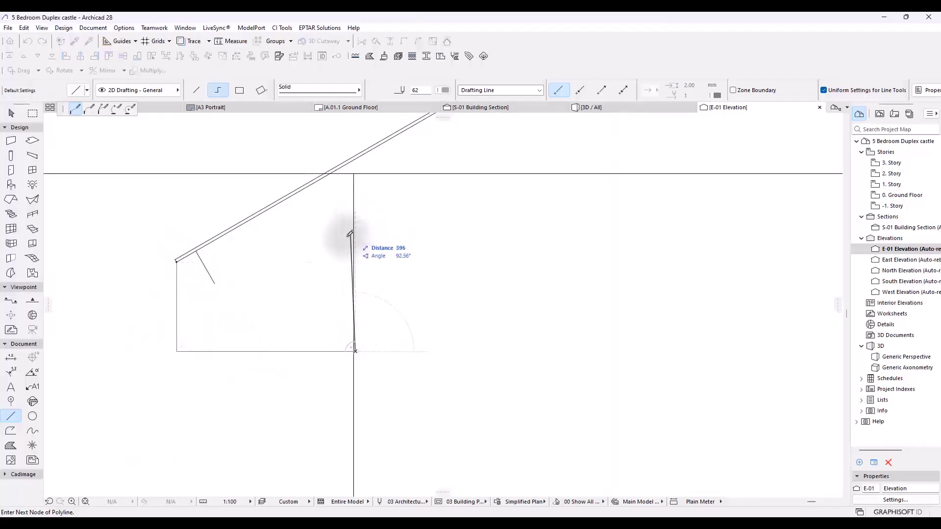
{"action": "left_click", "coordinate": [356, 350]}
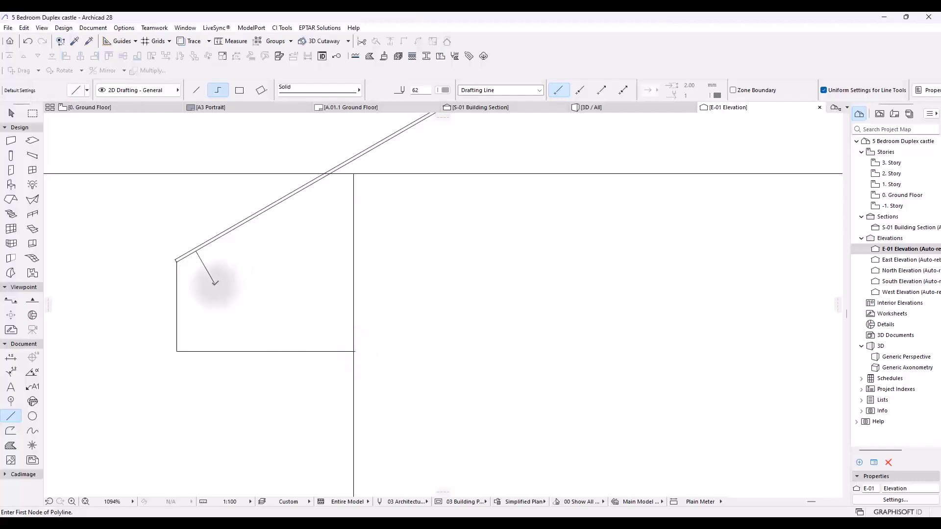
- Draw a roof-parallel line from the tick's inner end to just past the wall
{"action": "left_click", "coordinate": [215, 282]}
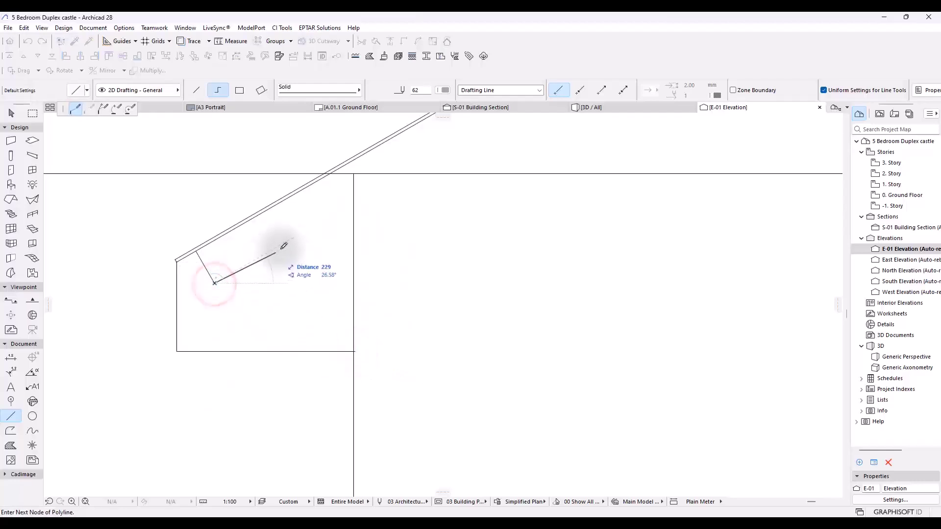
{"action": "left_click", "coordinate": [394, 179]}
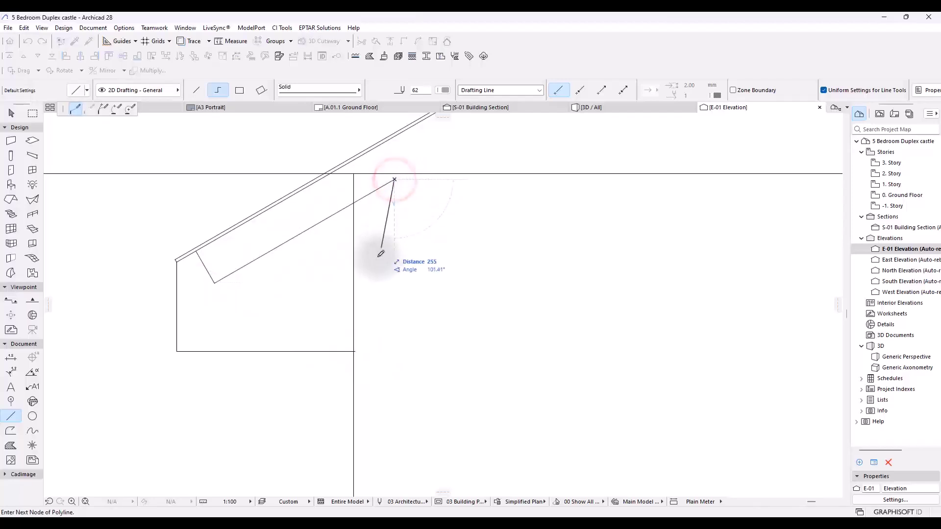
{"action": "key", "text": "Escape"}
{"action": "scroll", "coordinate": [350, 318], "scroll_direction": "up", "scroll_amount": 3}
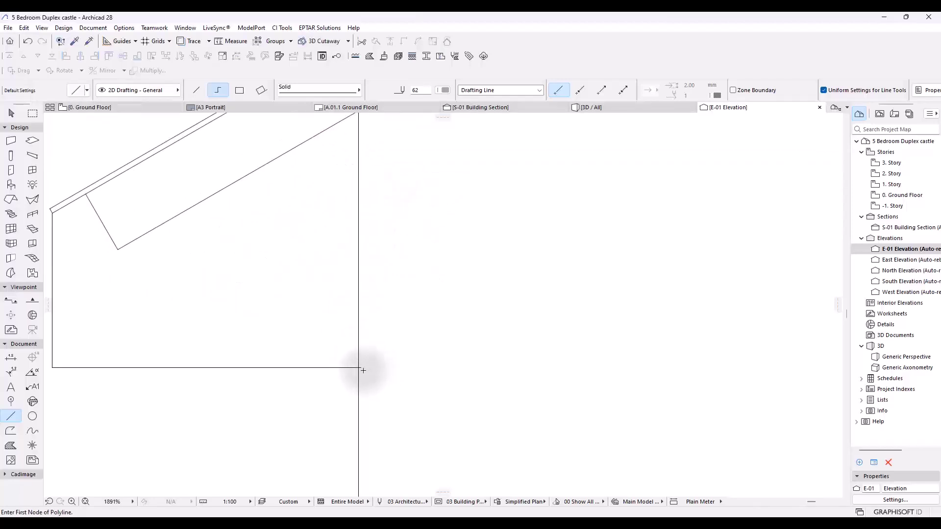
{"action": "scroll", "coordinate": [362, 368], "scroll_direction": "down", "scroll_amount": 2}
{"action": "scroll", "coordinate": [351, 200], "scroll_direction": "up", "scroll_amount": 3}
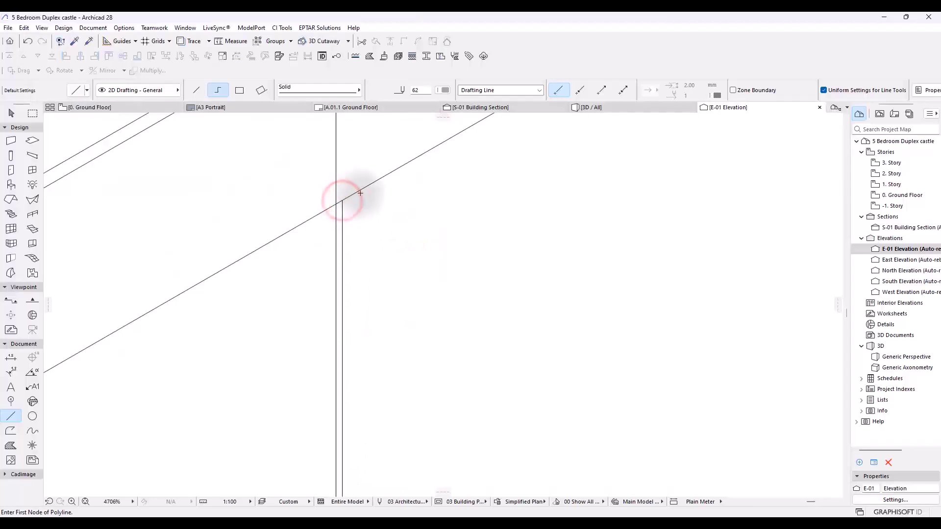
- Trim the parallel line's overshoot beyond the wall and the tick's leftover end
{"action": "scroll", "coordinate": [361, 189], "scroll_direction": "down", "scroll_amount": 3}
{"action": "key", "text": "Escape"}
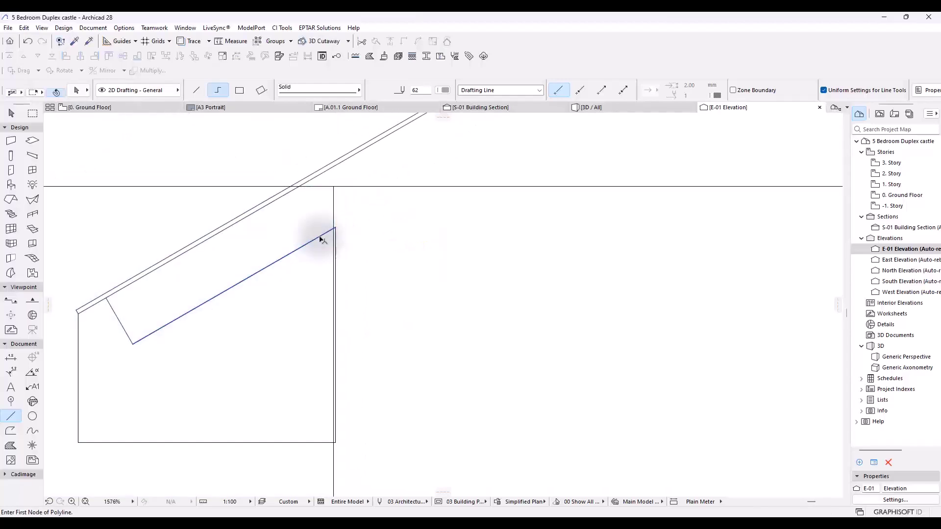
{"action": "left_click", "coordinate": [288, 256], "text": "ctrl"}
{"action": "left_click", "coordinate": [192, 312], "text": "ctrl"}
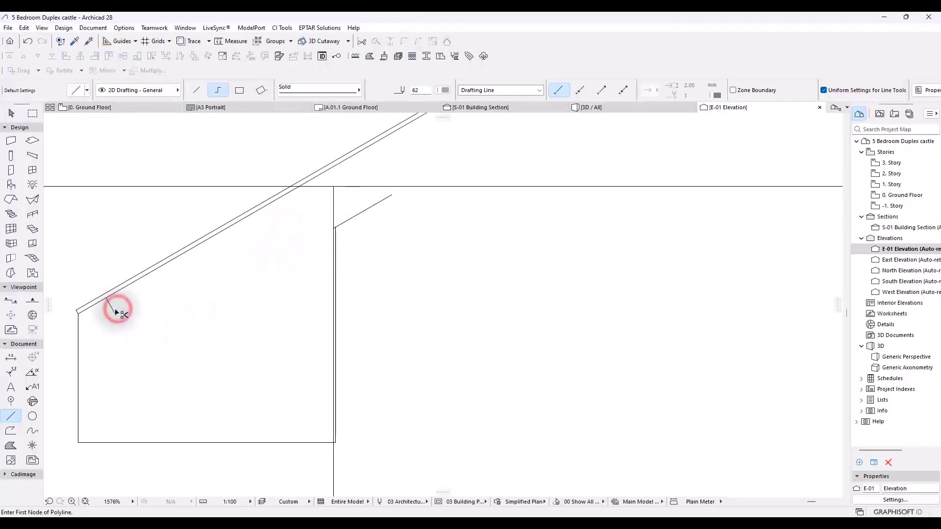
{"action": "scroll", "coordinate": [114, 305], "scroll_direction": "down", "scroll_amount": 5}
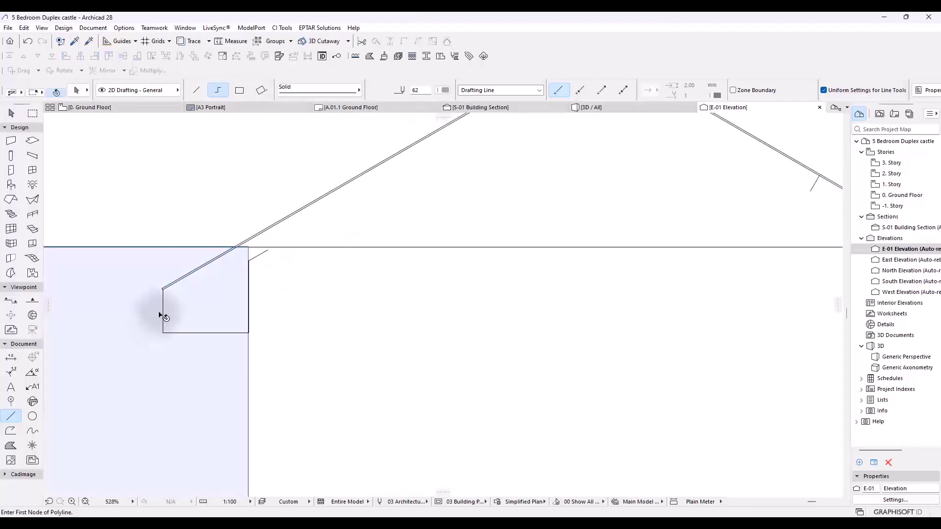
- Mirror a copy of the left eave box lines about the gable apex axis
{"action": "left_click", "coordinate": [174, 331], "text": "shift"}
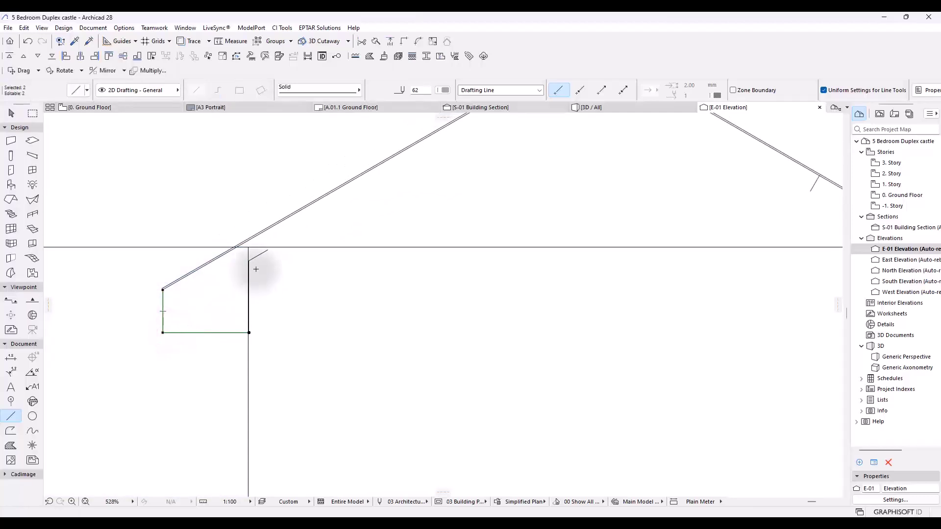
{"action": "scroll", "coordinate": [256, 268], "scroll_direction": "up", "scroll_amount": 3}
{"action": "left_click", "coordinate": [219, 246], "text": "shift"}
{"action": "scroll", "coordinate": [284, 293], "scroll_direction": "down", "scroll_amount": 4}
{"action": "scroll", "coordinate": [287, 287], "scroll_direction": "down", "scroll_amount": 1}
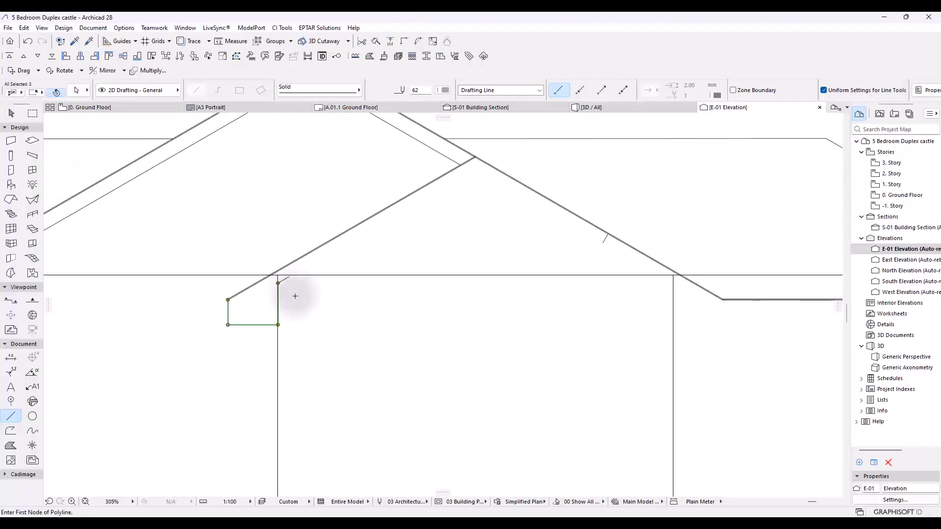
{"action": "right_click", "coordinate": [295, 296]}
{"action": "left_click", "coordinate": [305, 280]}
{"action": "scroll", "coordinate": [500, 122], "scroll_direction": "up", "scroll_amount": 5}
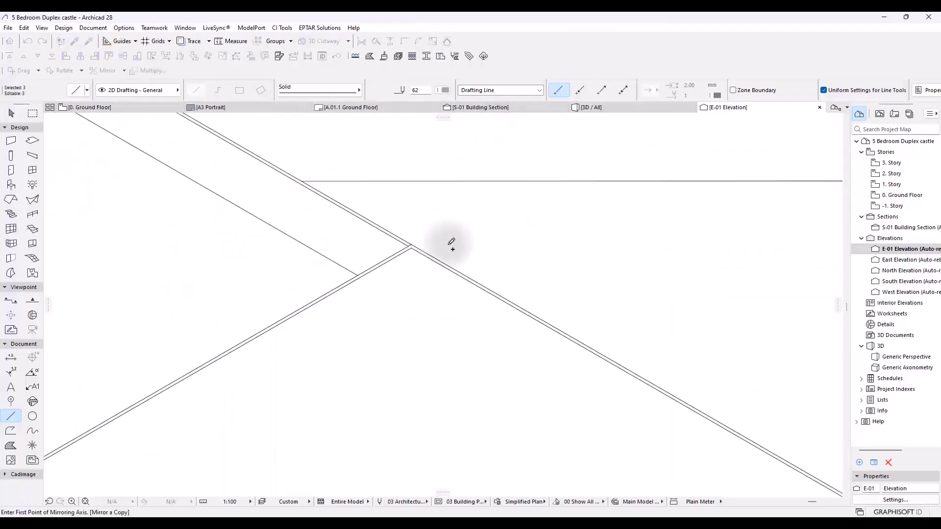
{"action": "scroll", "coordinate": [411, 248], "scroll_direction": "up", "scroll_amount": 4}
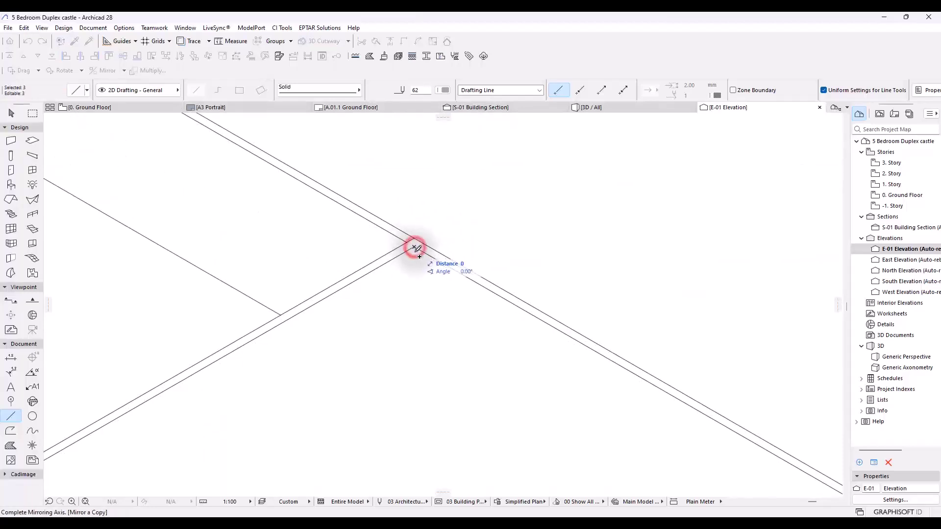
{"action": "scroll", "coordinate": [414, 248], "scroll_direction": "down", "scroll_amount": 5}
{"action": "left_click", "coordinate": [429, 285]}
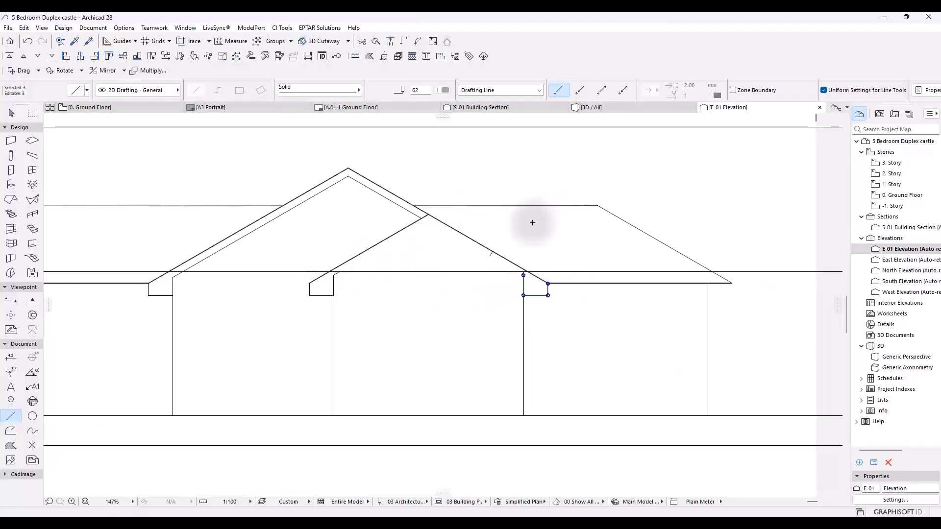
{"action": "key", "text": "Escape"}
{"action": "scroll", "coordinate": [392, 259], "scroll_direction": "up", "scroll_amount": 5}
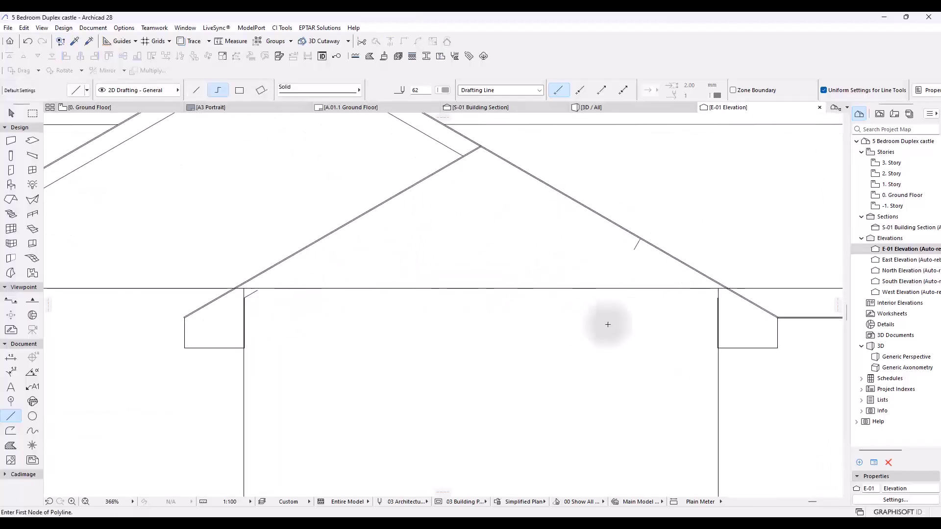
- Mirror the short eave line to the right side and fillet the two lines into the inner roof line
{"action": "left_click", "coordinate": [257, 291], "text": "shift"}
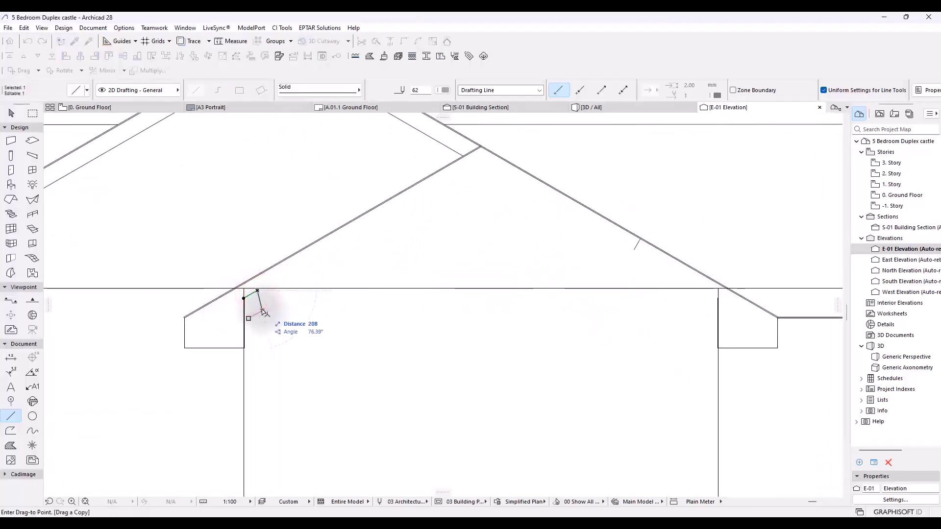
{"action": "key", "text": "Escape"}
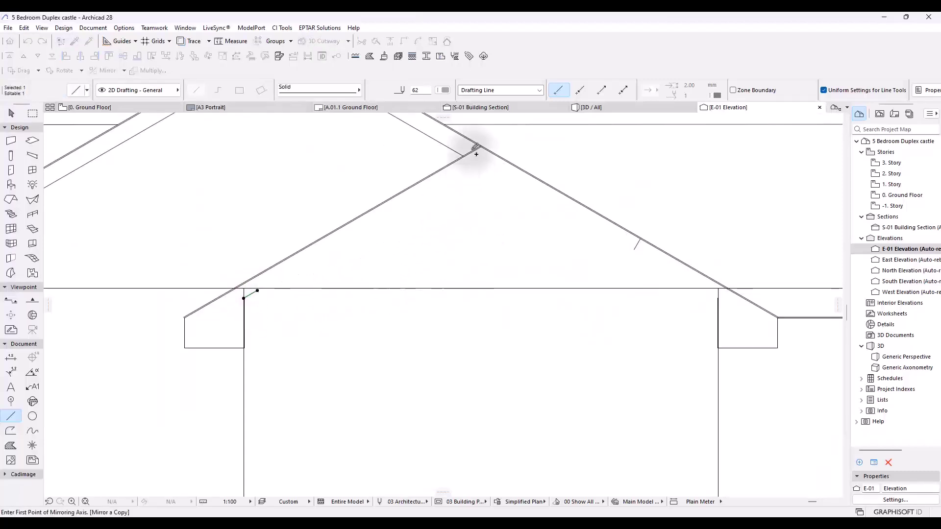
{"action": "scroll", "coordinate": [475, 148], "scroll_direction": "up", "scroll_amount": 6}
{"action": "left_click", "coordinate": [513, 141]}
{"action": "left_click", "coordinate": [514, 168]}
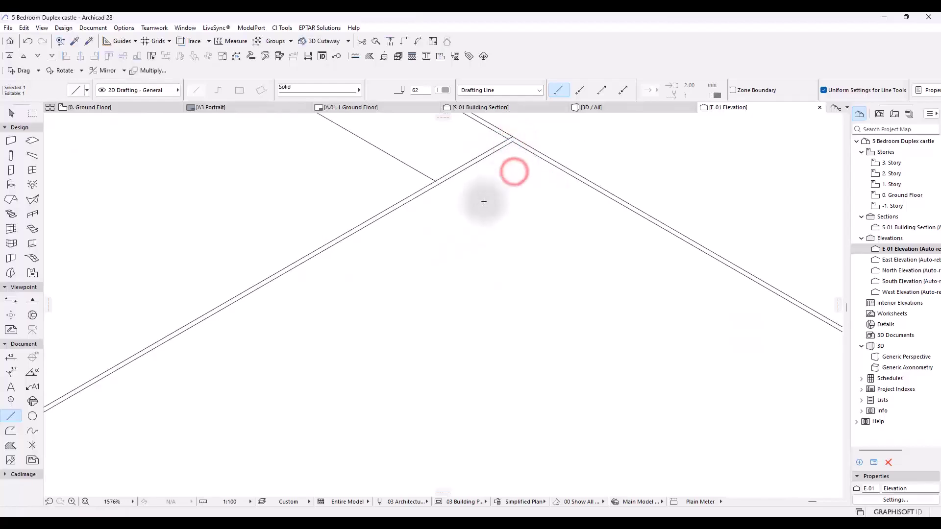
{"action": "scroll", "coordinate": [466, 214], "scroll_direction": "down", "scroll_amount": 5}
{"action": "left_click", "coordinate": [243, 349], "text": "shift"}
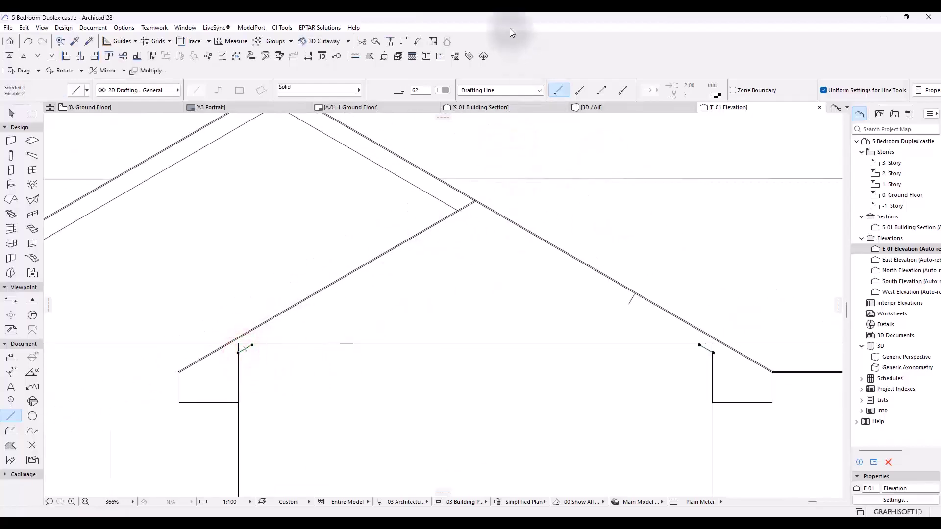
{"action": "left_click", "coordinate": [405, 41]}
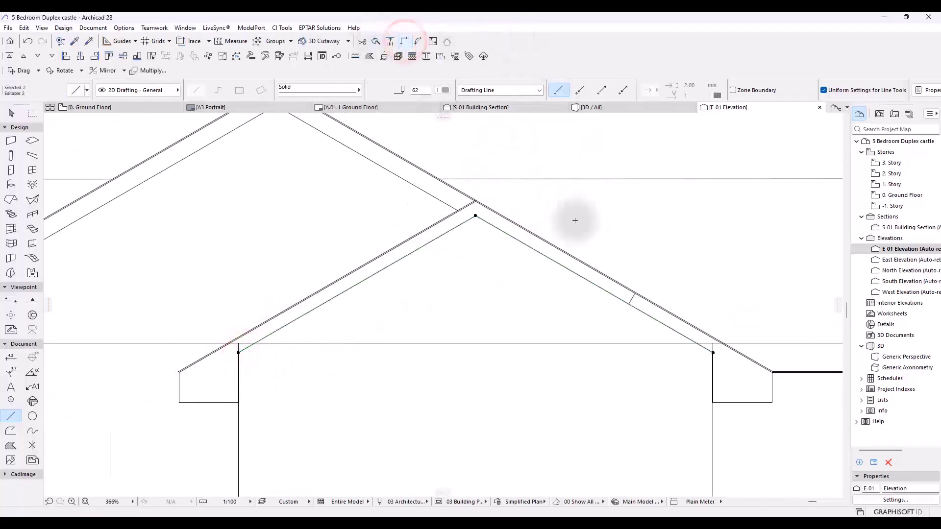
{"action": "left_click", "coordinate": [632, 300], "text": "shift"}
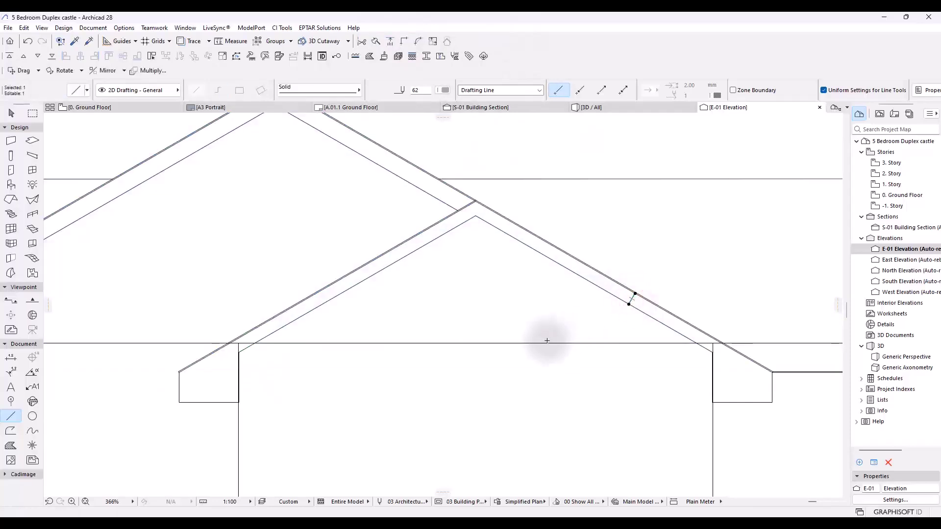
{"action": "scroll", "coordinate": [269, 348], "scroll_direction": "up", "scroll_amount": 8}
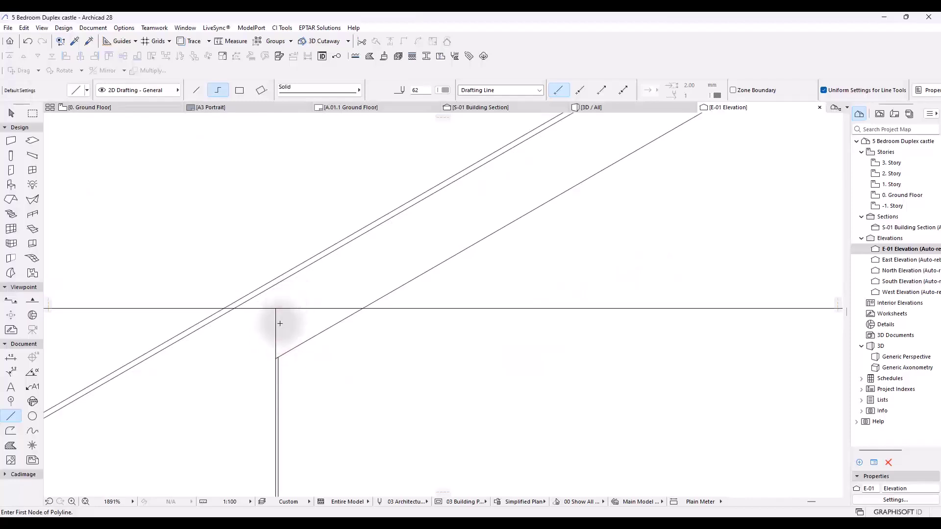
{"action": "scroll", "coordinate": [280, 325], "scroll_direction": "down", "scroll_amount": 6}
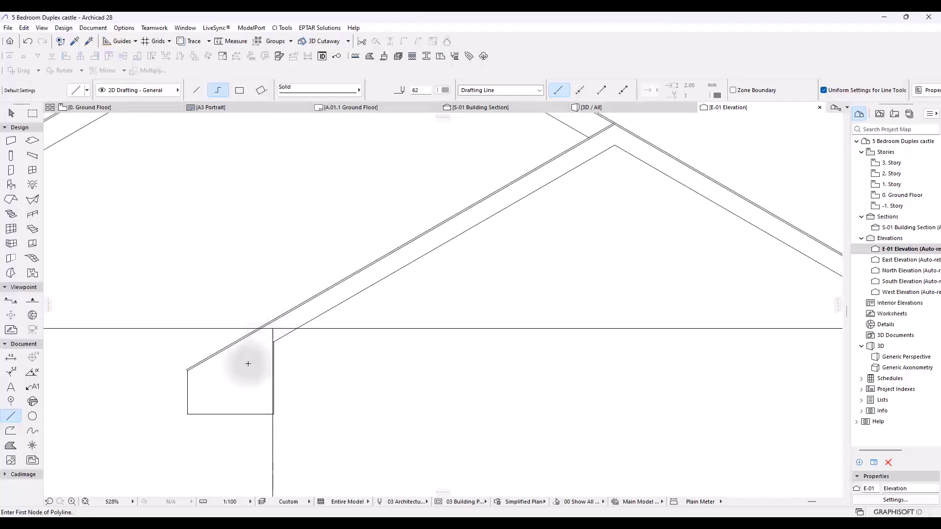
{"action": "scroll", "coordinate": [235, 258], "scroll_direction": "down", "scroll_amount": 7}
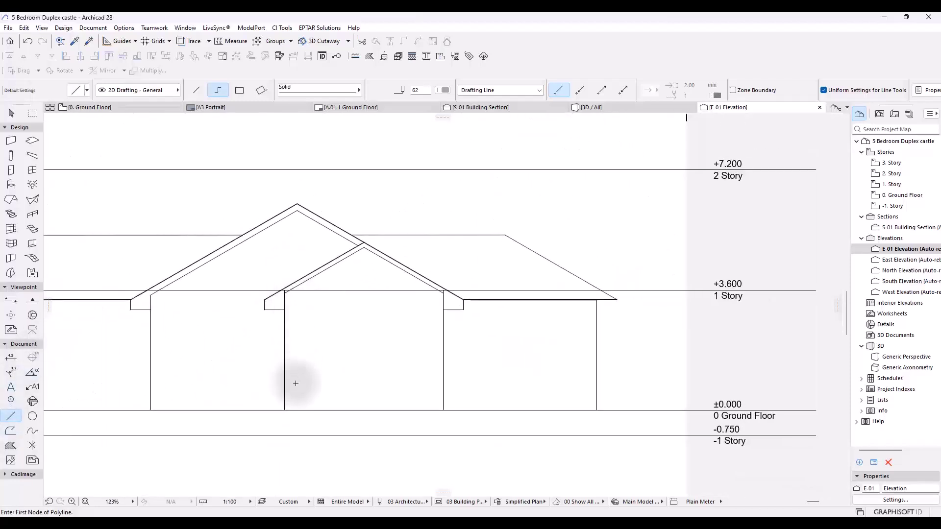
- Start the fascia morph at the eave corner, adding corners at the roof edge, ridge peak and right eave box
{"action": "left_click", "coordinate": [11, 272]}
{"action": "scroll", "coordinate": [252, 342], "scroll_direction": "up", "scroll_amount": 8}
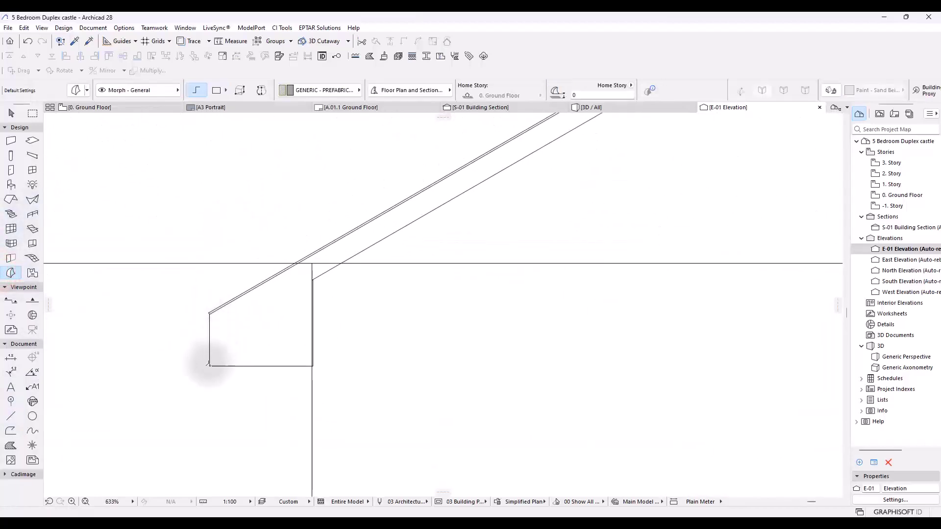
{"action": "left_click", "coordinate": [209, 366]}
{"action": "scroll", "coordinate": [210, 301], "scroll_direction": "up", "scroll_amount": 6}
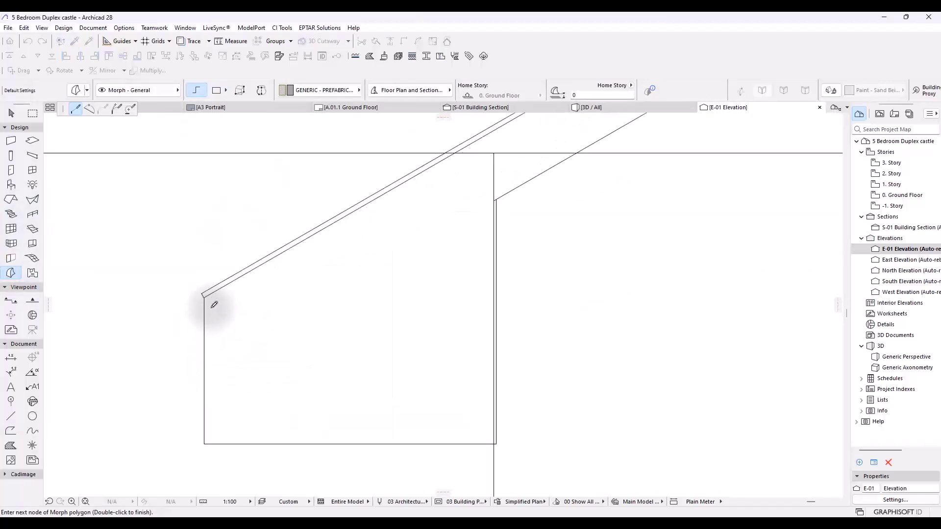
{"action": "left_click", "coordinate": [201, 290]}
{"action": "scroll", "coordinate": [166, 325], "scroll_direction": "down", "scroll_amount": 8}
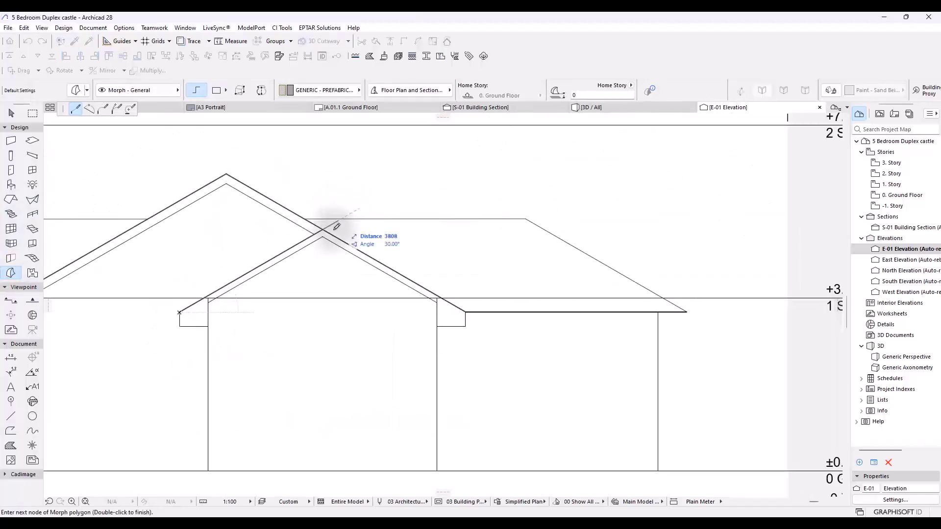
{"action": "scroll", "coordinate": [313, 223], "scroll_direction": "up", "scroll_amount": 8}
{"action": "left_click", "coordinate": [309, 215]}
{"action": "scroll", "coordinate": [304, 216], "scroll_direction": "down", "scroll_amount": 6}
{"action": "scroll", "coordinate": [508, 352], "scroll_direction": "up", "scroll_amount": 6}
{"action": "scroll", "coordinate": [508, 352], "scroll_direction": "up", "scroll_amount": 3}
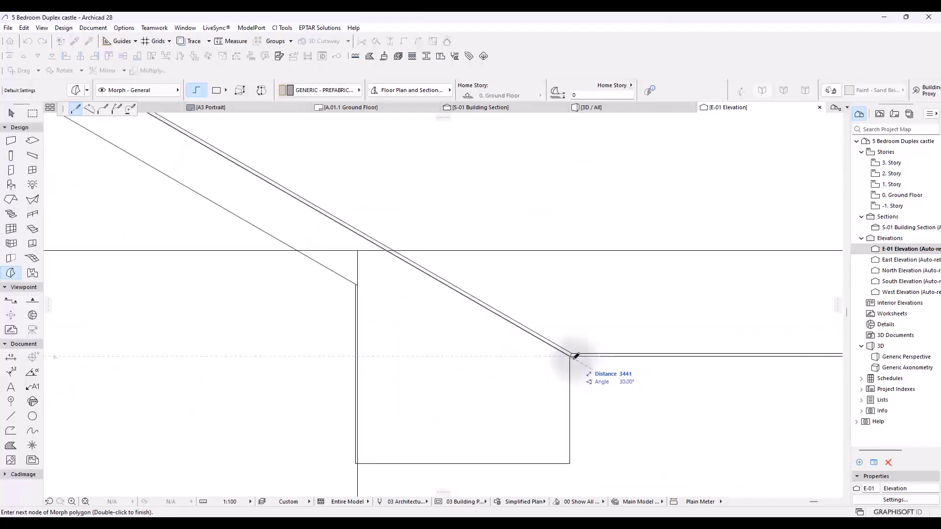
{"action": "left_click", "coordinate": [571, 356]}
{"action": "left_click", "coordinate": [569, 463]}
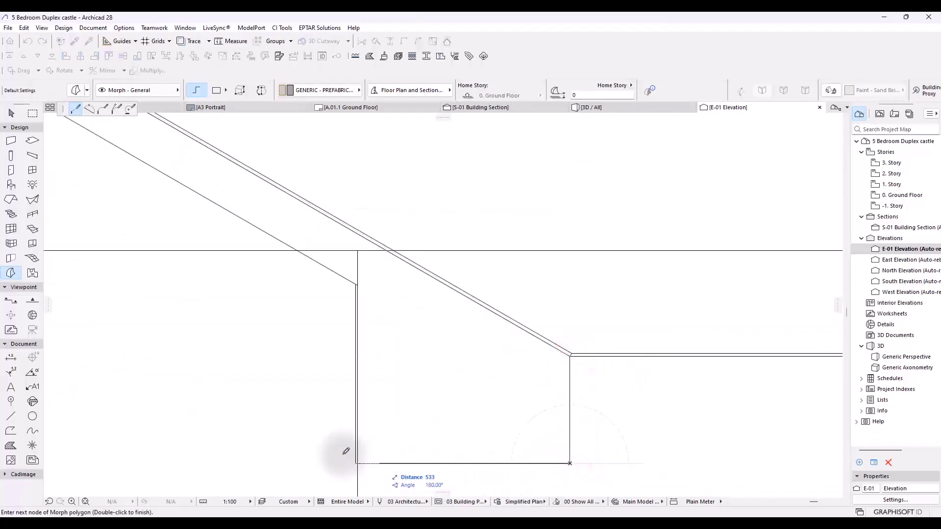
- Add the left eave, ridge and bottom-left wall corners, then finish the morph outline
{"action": "scroll", "coordinate": [358, 462], "scroll_direction": "up", "scroll_amount": 5}
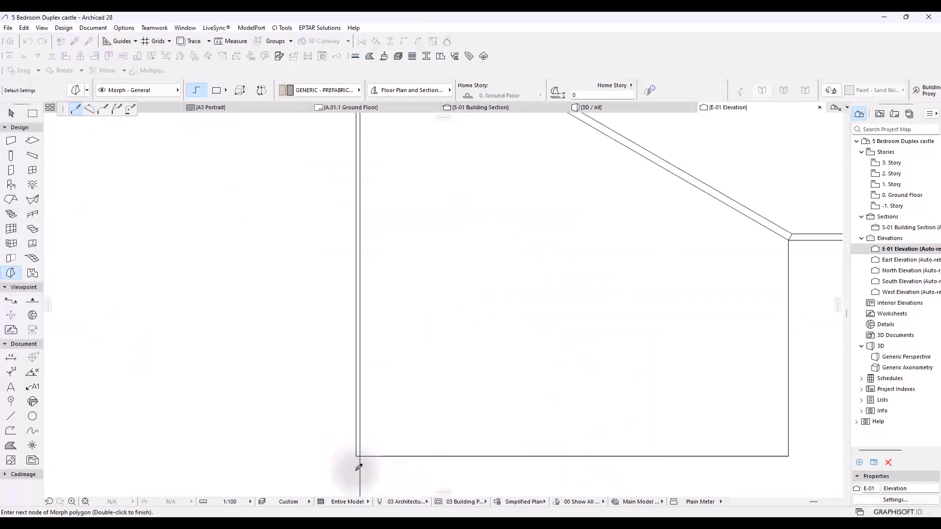
{"action": "scroll", "coordinate": [413, 415], "scroll_direction": "down", "scroll_amount": 3}
{"action": "scroll", "coordinate": [420, 189], "scroll_direction": "up", "scroll_amount": 3}
{"action": "left_click", "coordinate": [415, 206]}
{"action": "scroll", "coordinate": [479, 272], "scroll_direction": "down", "scroll_amount": 5}
{"action": "left_click", "coordinate": [237, 129]}
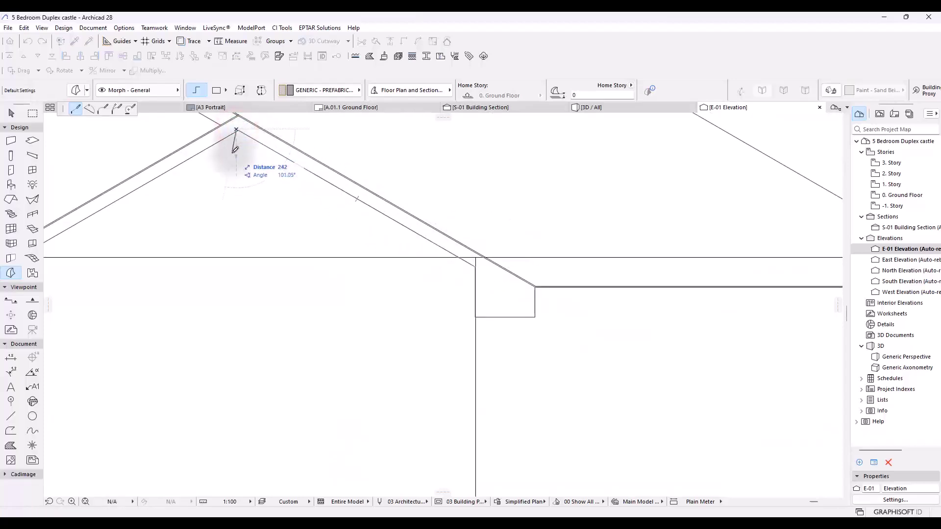
{"action": "key", "text": "BackSpace"}
{"action": "left_click", "coordinate": [238, 129]}
{"action": "scroll", "coordinate": [315, 178], "scroll_direction": "down", "scroll_amount": 4}
{"action": "scroll", "coordinate": [294, 206], "scroll_direction": "up", "scroll_amount": 8}
{"action": "scroll", "coordinate": [338, 191], "scroll_direction": "up", "scroll_amount": 1}
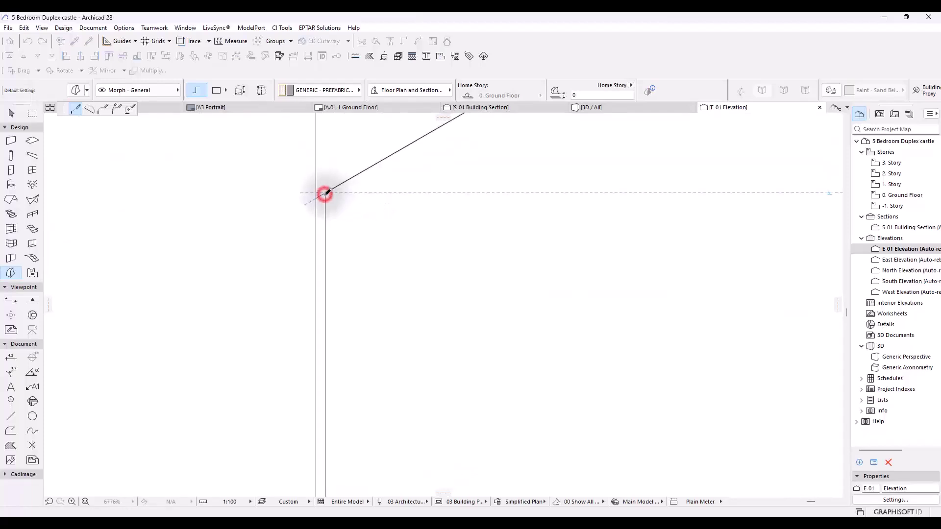
{"action": "scroll", "coordinate": [325, 196], "scroll_direction": "down", "scroll_amount": 3}
{"action": "scroll", "coordinate": [331, 426], "scroll_direction": "up", "scroll_amount": 5}
{"action": "left_click", "coordinate": [328, 416]}
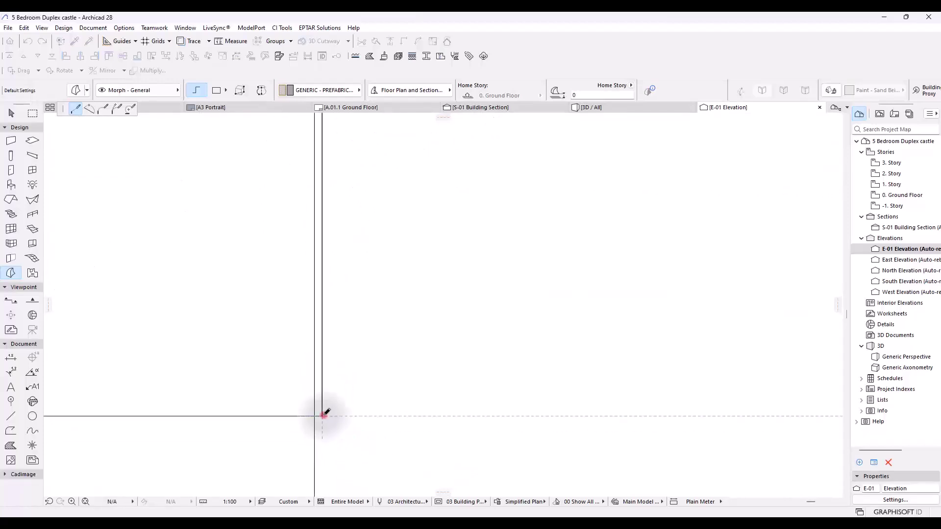
{"action": "scroll", "coordinate": [418, 353], "scroll_direction": "down", "scroll_amount": 5}
{"action": "double_click", "coordinate": [166, 365]}
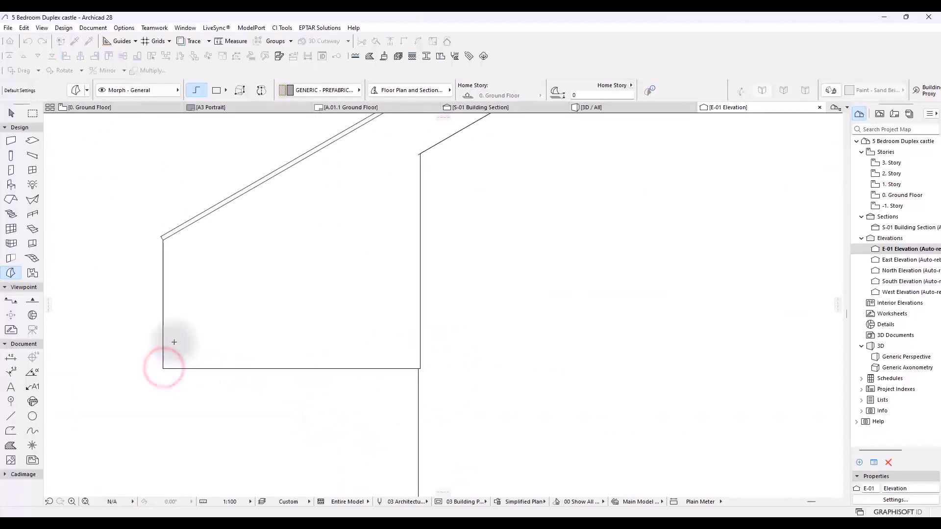
{"action": "scroll", "coordinate": [196, 361], "scroll_direction": "down", "scroll_amount": 5}
{"action": "middle_click_drag", "start_coordinate": [231, 315], "coordinate": [349, 269]}
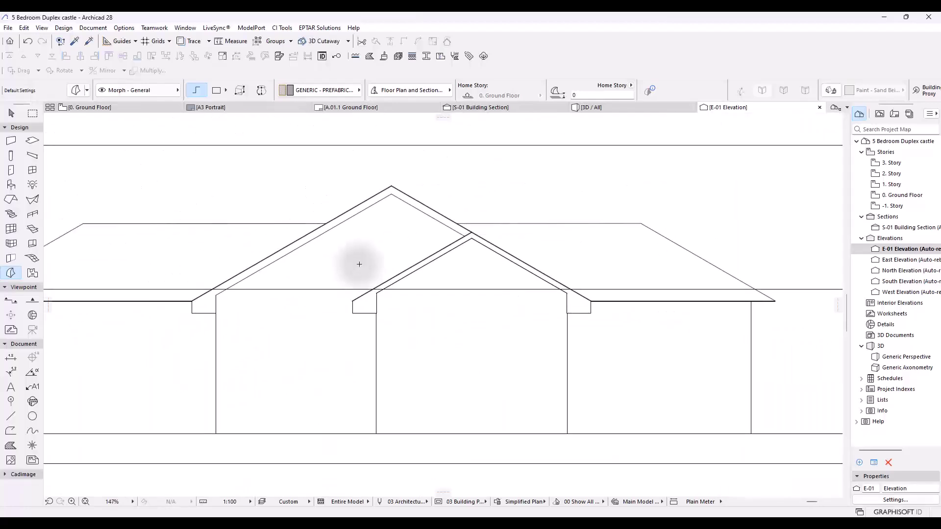
- Inspect the gable roofs in 3D, then return to the Ground Floor plan after checking the reference photo
{"action": "left_click", "coordinate": [607, 106]}
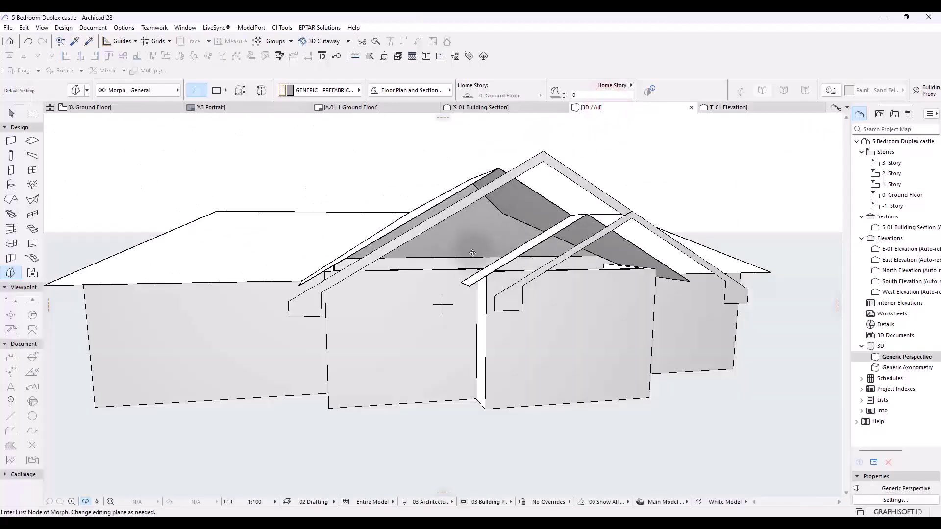
{"action": "middle_click_drag", "start_coordinate": [472, 252], "coordinate": [649, 275], "text": "shift"}
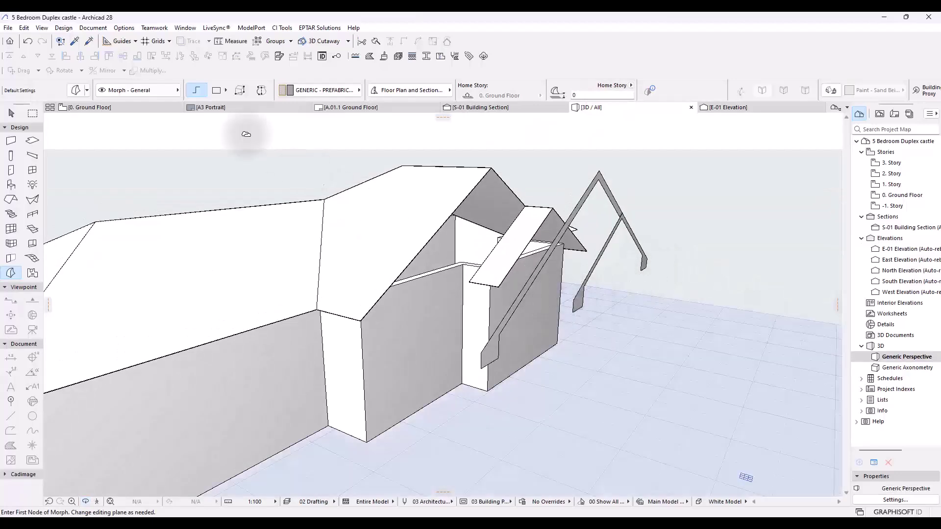
{"action": "left_click", "coordinate": [97, 107]}
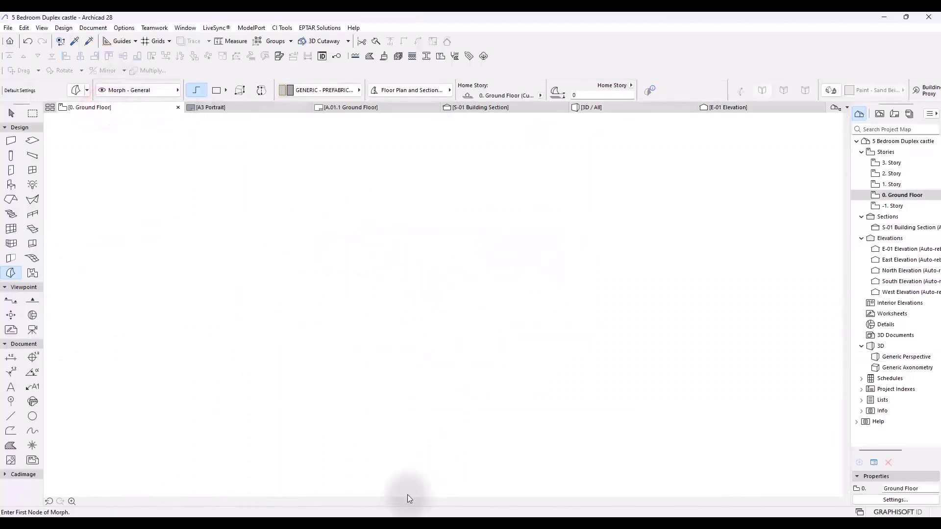
{"action": "mouse_move", "coordinate": [384, 510]}
{"action": "left_click", "coordinate": [380, 468]}
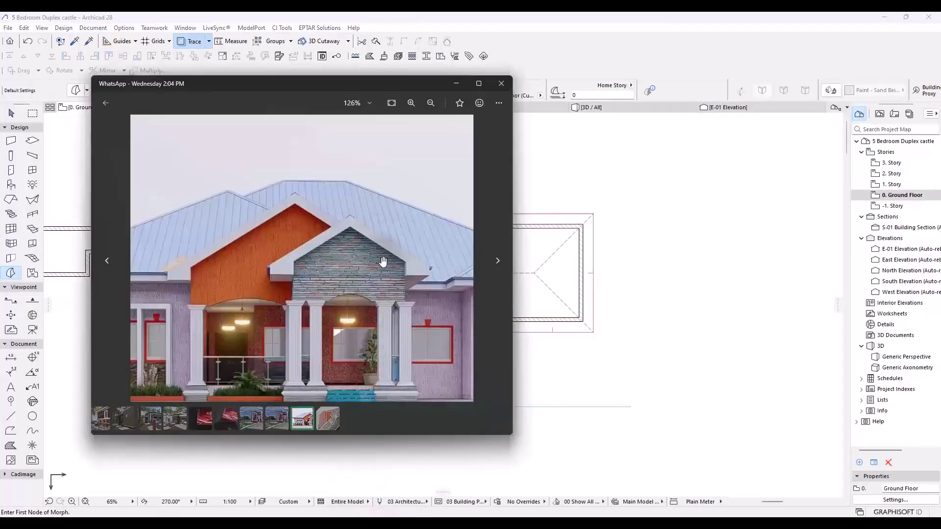
{"action": "left_click", "coordinate": [445, 158]}
{"action": "left_click", "coordinate": [392, 15]}
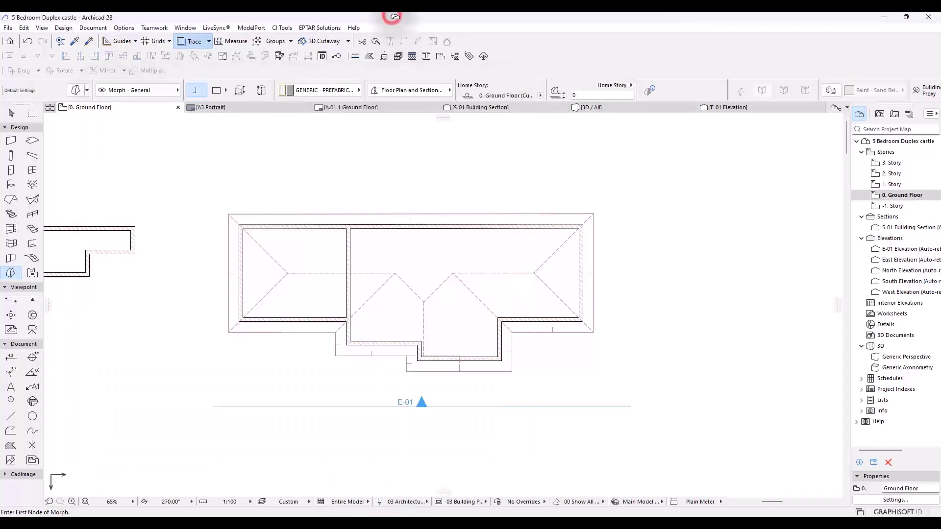
- Offset the roof's lower-left and bottom front eave edges inward by 400
{"action": "left_click", "coordinate": [10, 113]}
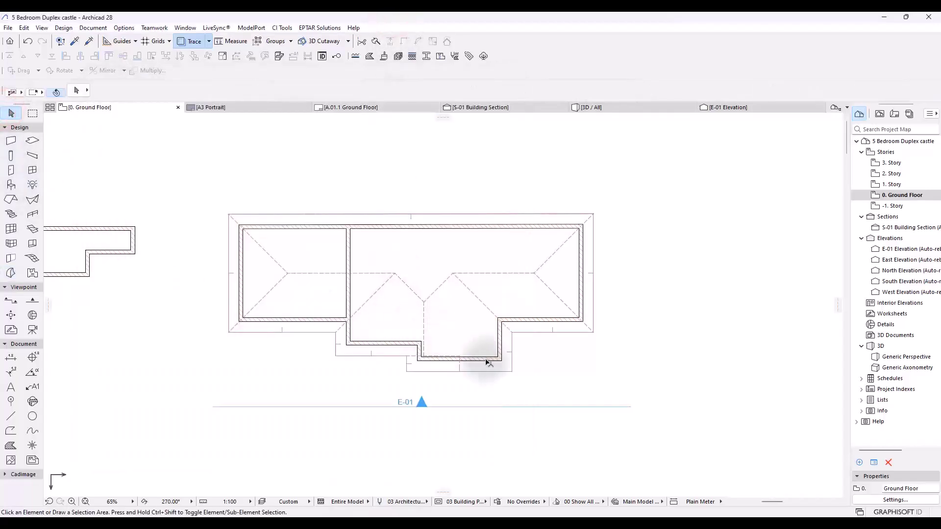
{"action": "left_click", "coordinate": [495, 375]}
{"action": "scroll", "coordinate": [403, 361], "scroll_direction": "up", "scroll_amount": 5}
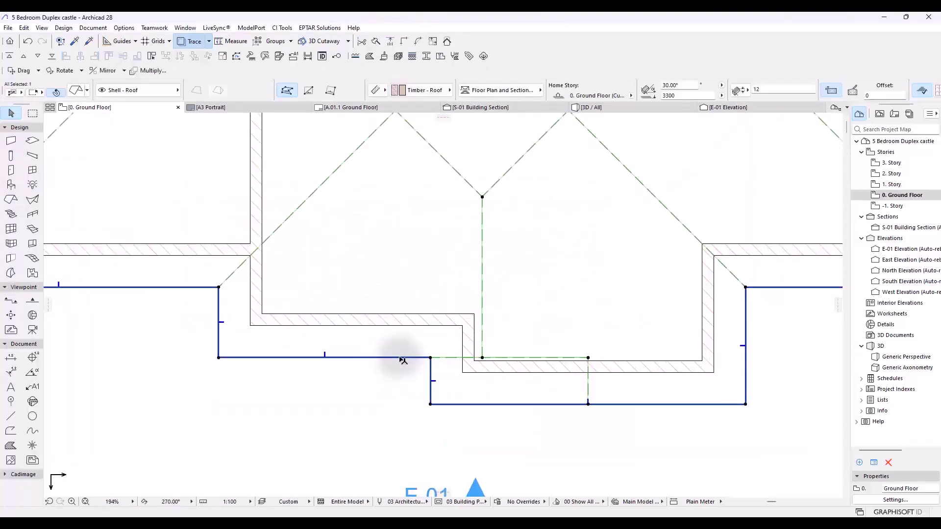
{"action": "left_click", "coordinate": [400, 357]}
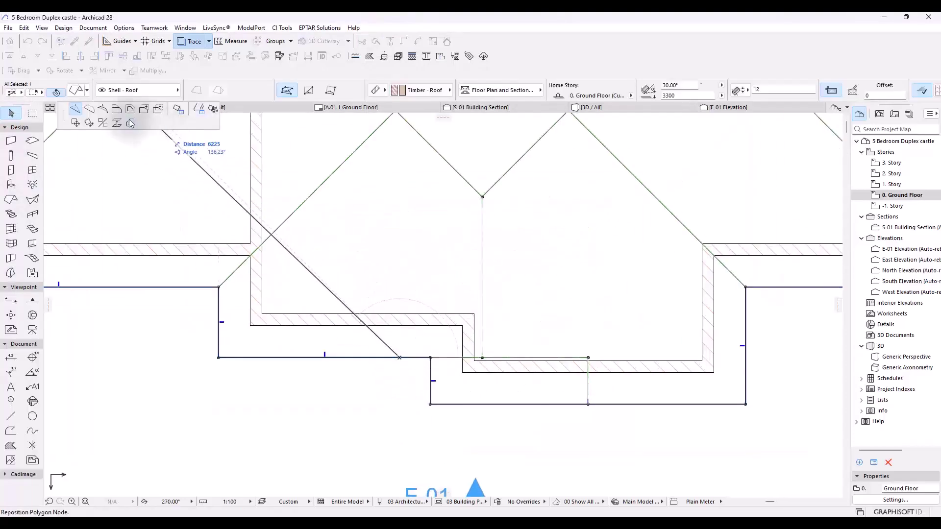
{"action": "left_click", "coordinate": [122, 111]}
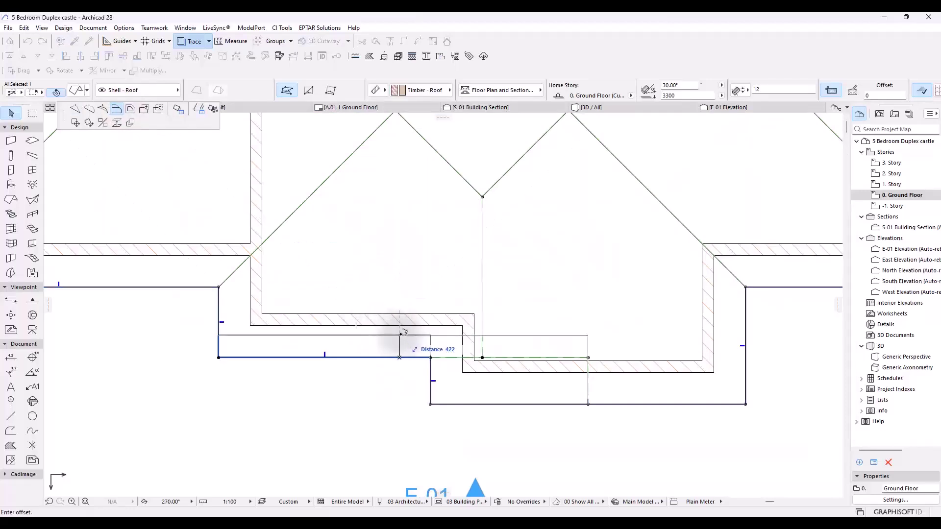
{"action": "key", "text": "Return"}
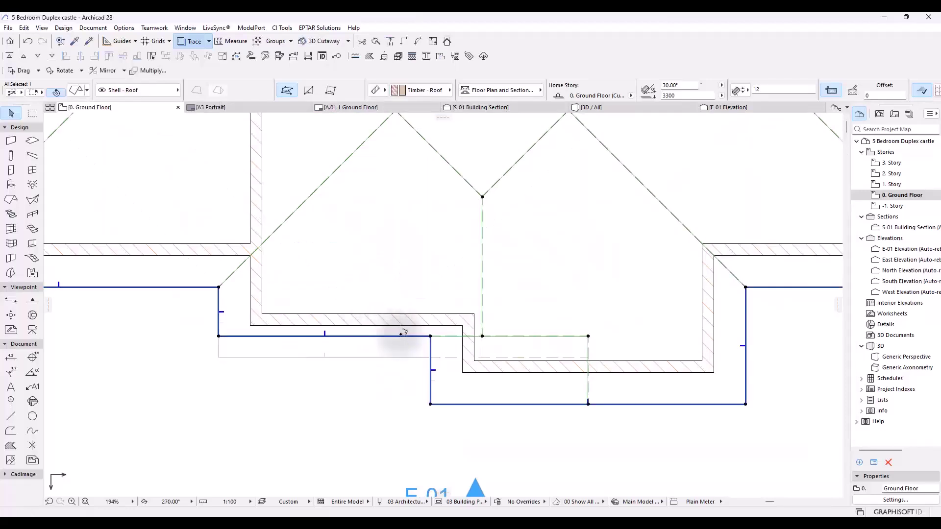
{"action": "left_click", "coordinate": [505, 405]}
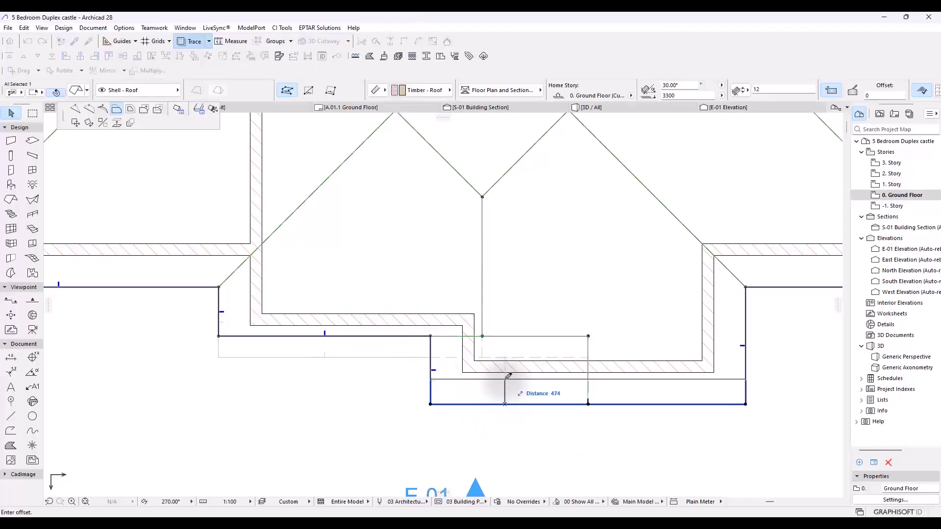
{"action": "key", "text": "Return"}
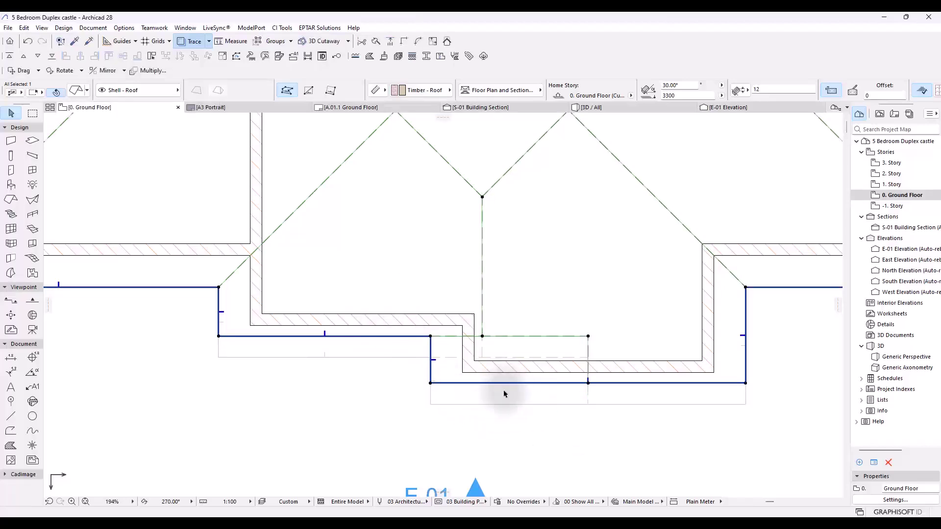
{"action": "left_click", "coordinate": [495, 400]}
{"action": "scroll", "coordinate": [490, 402], "scroll_direction": "down", "scroll_amount": 5}
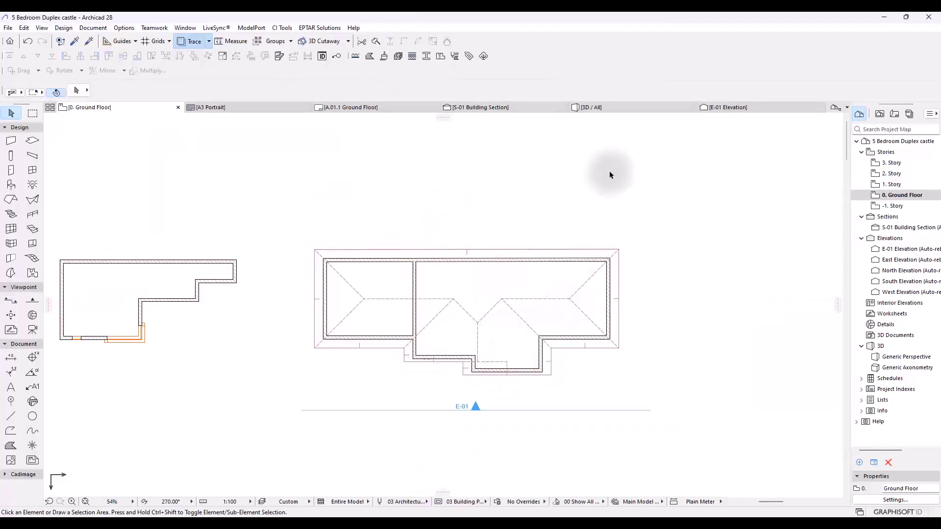
- In 3D, Push/Pull the left and right angled fascia morphs by 200 into solid trim boards
{"action": "left_click", "coordinate": [612, 107]}
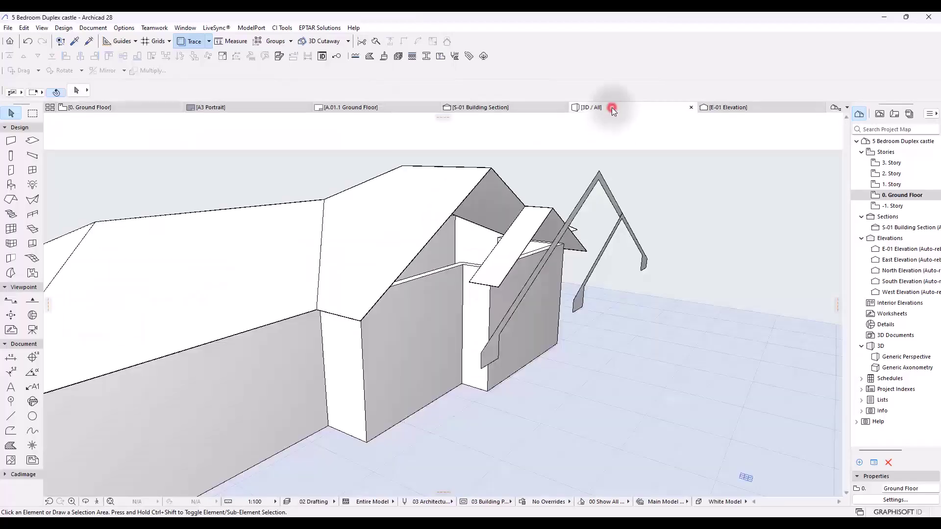
{"action": "left_click", "coordinate": [491, 356]}
{"action": "left_click", "coordinate": [491, 360]}
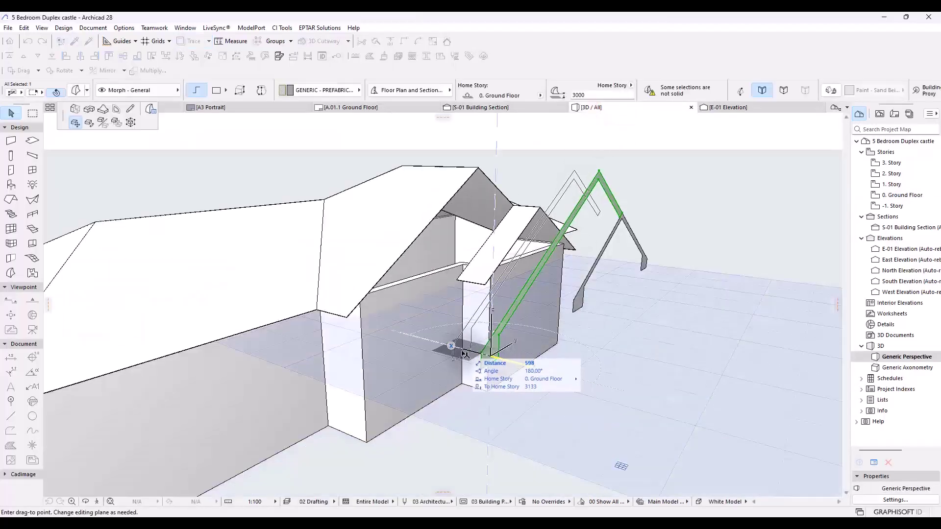
{"action": "left_click", "coordinate": [75, 109]}
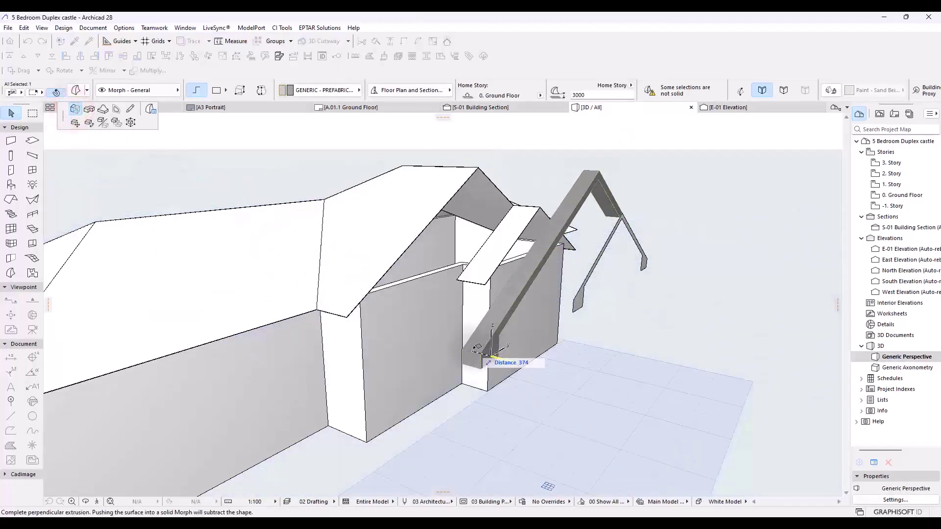
{"action": "type", "text": "200"}
{"action": "key", "text": "Return"}
{"action": "left_click", "coordinate": [583, 305]}
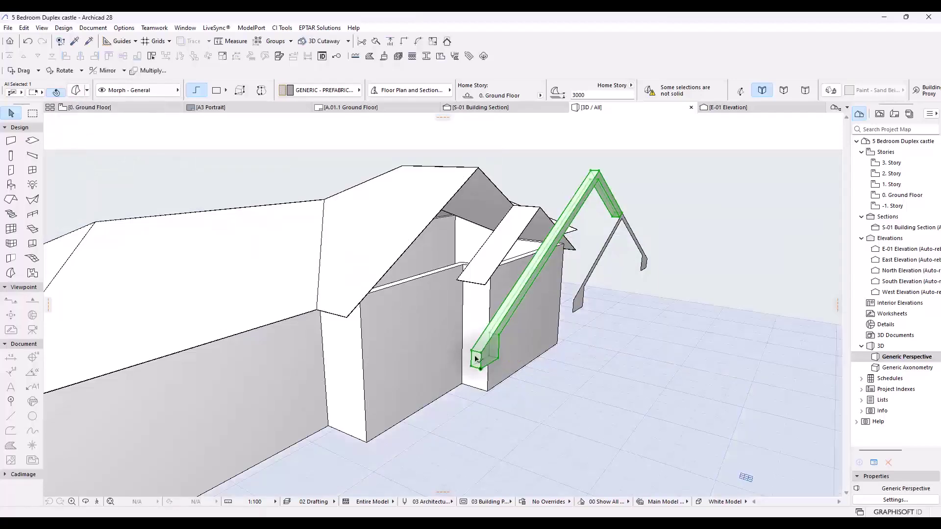
{"action": "left_click", "coordinate": [583, 310]}
{"action": "left_click", "coordinate": [613, 346]}
{"action": "key", "text": "Return"}
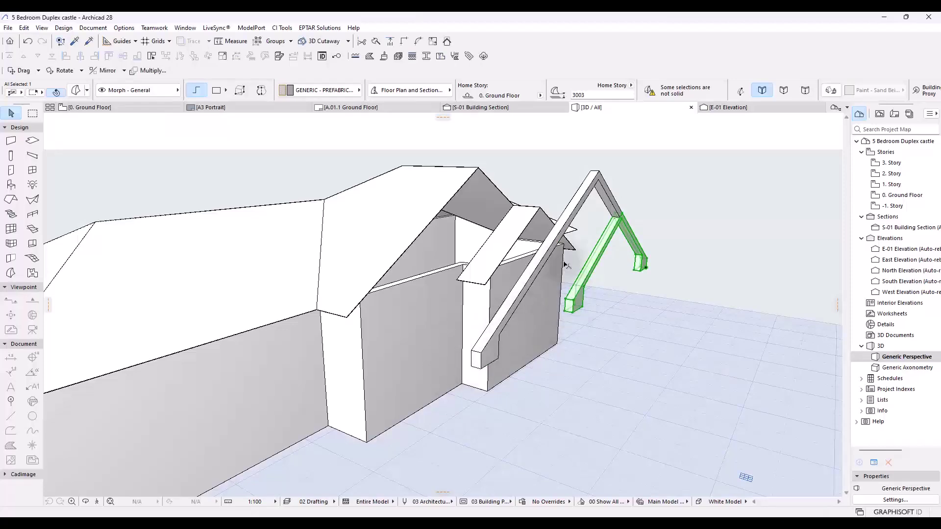
{"action": "middle_click_drag", "start_coordinate": [453, 351], "coordinate": [382, 343], "text": "shift"}
- On the Ground Floor plan, move the first fascia morph from the E-01 line to the front wall corner
{"action": "left_click", "coordinate": [276, 153]}
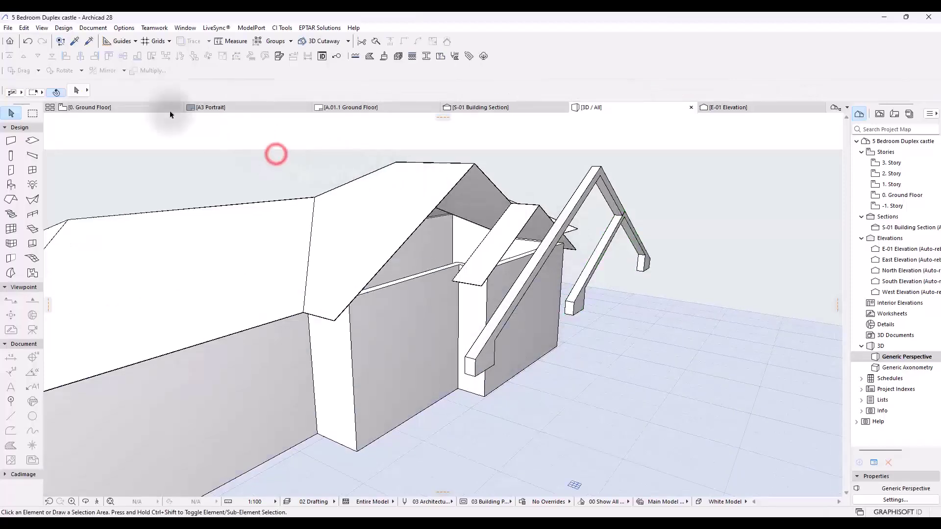
{"action": "left_click", "coordinate": [140, 108]}
{"action": "scroll", "coordinate": [544, 396], "scroll_direction": "up", "scroll_amount": 3}
{"action": "left_click", "coordinate": [511, 433]}
{"action": "key", "text": "ctrl+d"}
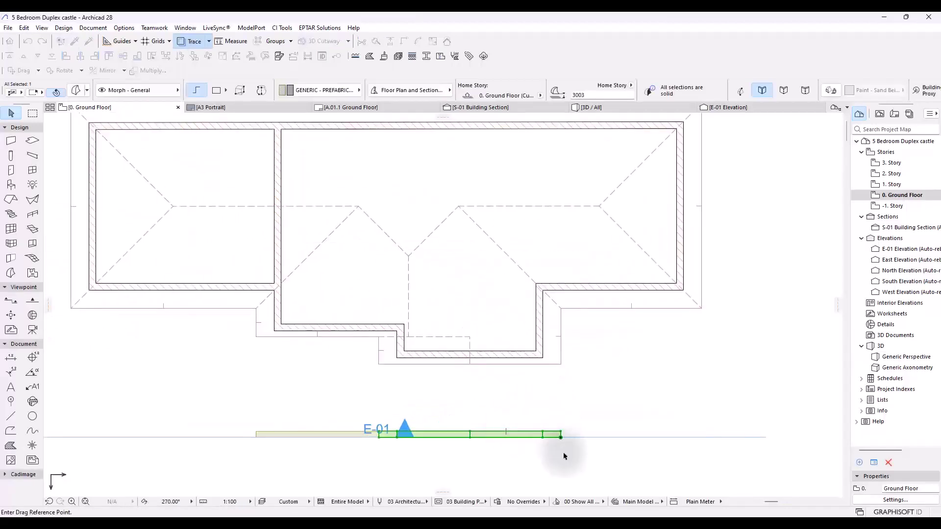
{"action": "scroll", "coordinate": [561, 435], "scroll_direction": "up", "scroll_amount": 5}
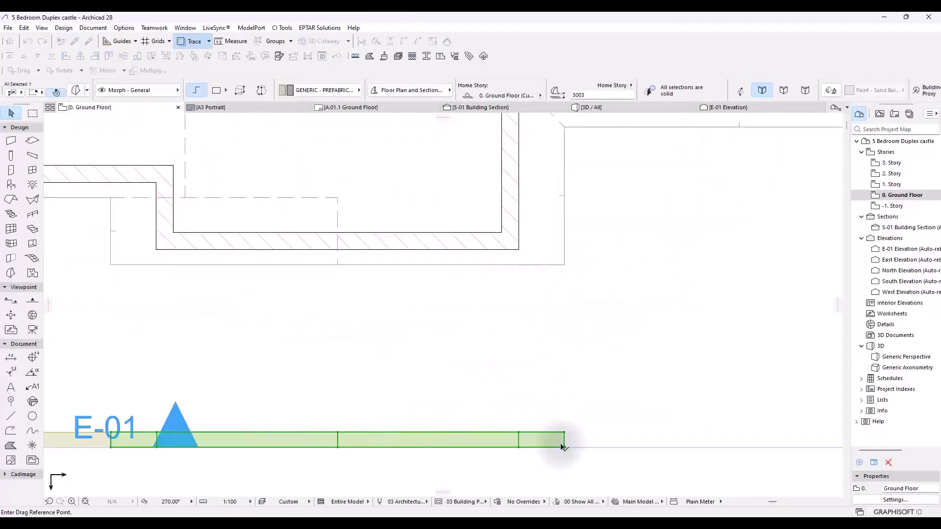
{"action": "left_click", "coordinate": [565, 265]}
{"action": "left_click", "coordinate": [342, 361]}
- Move the second morph by its left end from the E-01 line to the other gable wall corner
{"action": "scroll", "coordinate": [541, 348], "scroll_direction": "down", "scroll_amount": 3}
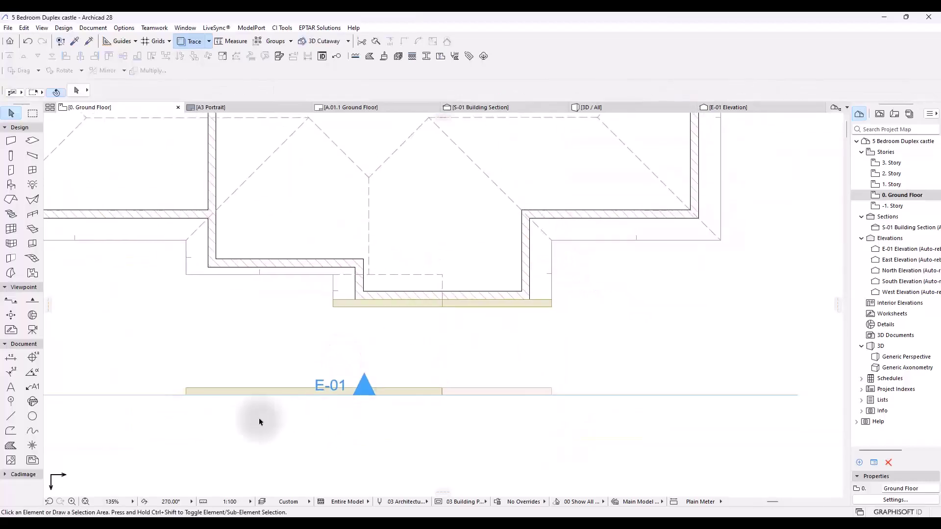
{"action": "left_click", "coordinate": [237, 390]}
{"action": "key", "text": "ctrl+d"}
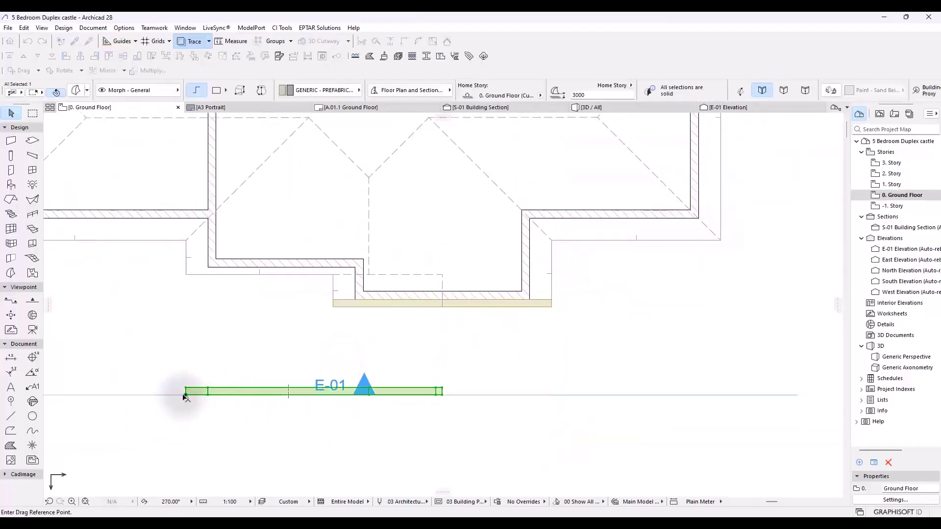
{"action": "left_click", "coordinate": [187, 395]}
{"action": "left_click", "coordinate": [187, 273]}
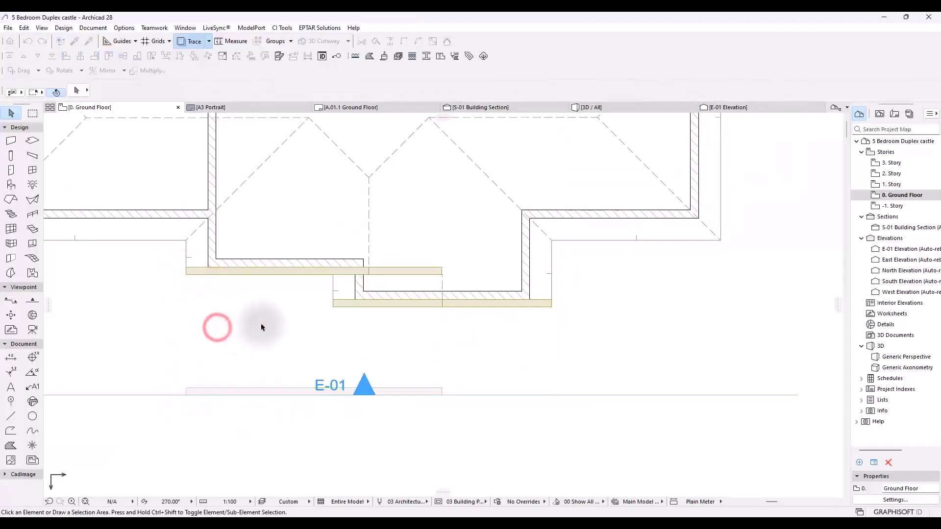
{"action": "scroll", "coordinate": [268, 319], "scroll_direction": "down", "scroll_amount": 2}
- Set the Floor Plan Display of both fascia morphs to Projected
{"action": "left_click", "coordinate": [380, 284]}
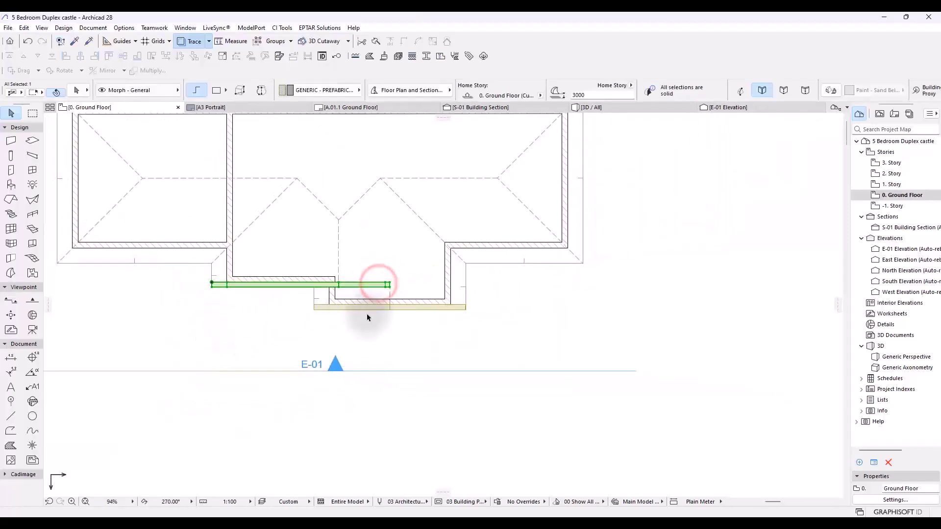
{"action": "left_click", "coordinate": [319, 307], "text": "shift"}
{"action": "left_click", "coordinate": [440, 92]}
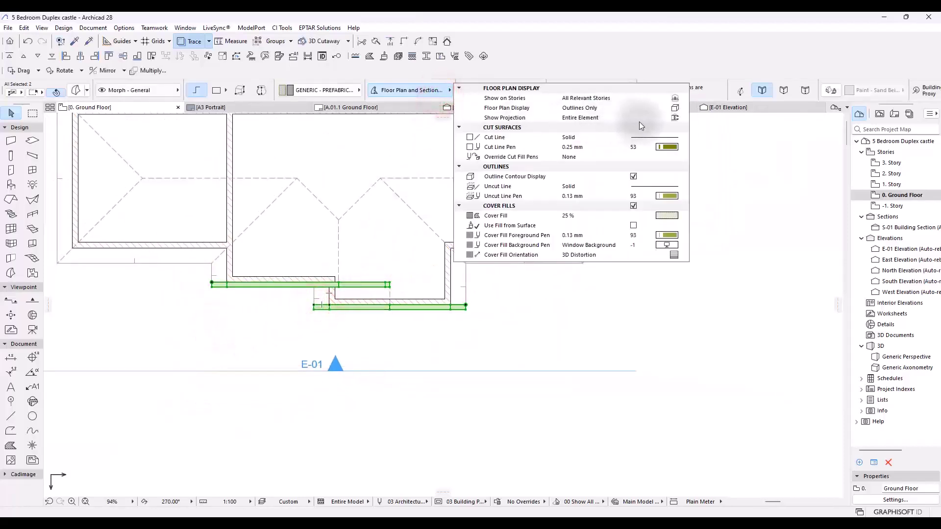
{"action": "left_click", "coordinate": [675, 109]}
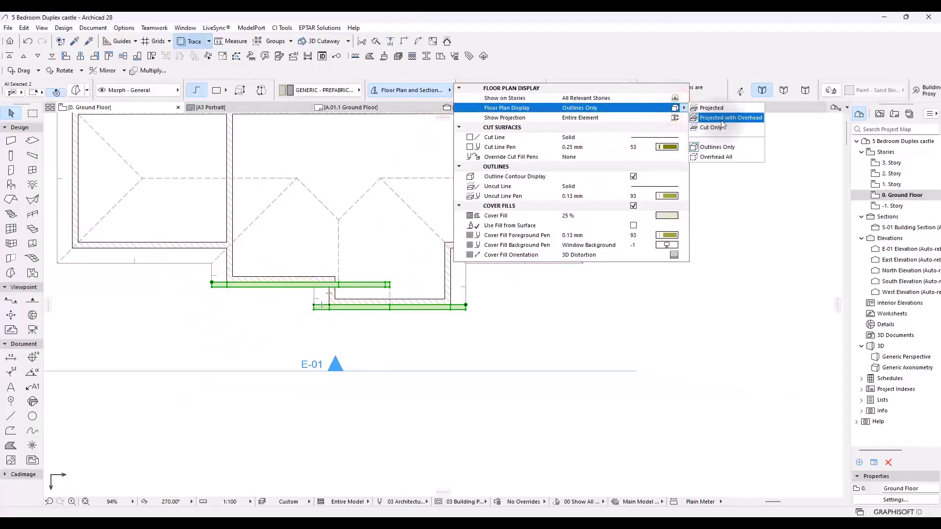
{"action": "left_click", "coordinate": [717, 109]}
{"action": "left_click", "coordinate": [537, 332]}
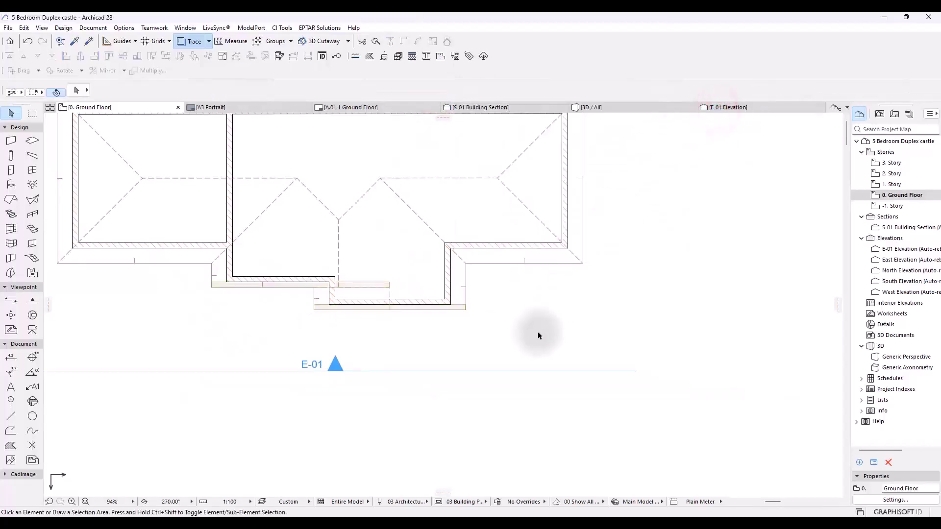
- Open the 1. Story plan to review the roof and fascia morphs
{"action": "scroll", "coordinate": [568, 315], "scroll_direction": "down", "scroll_amount": 2}
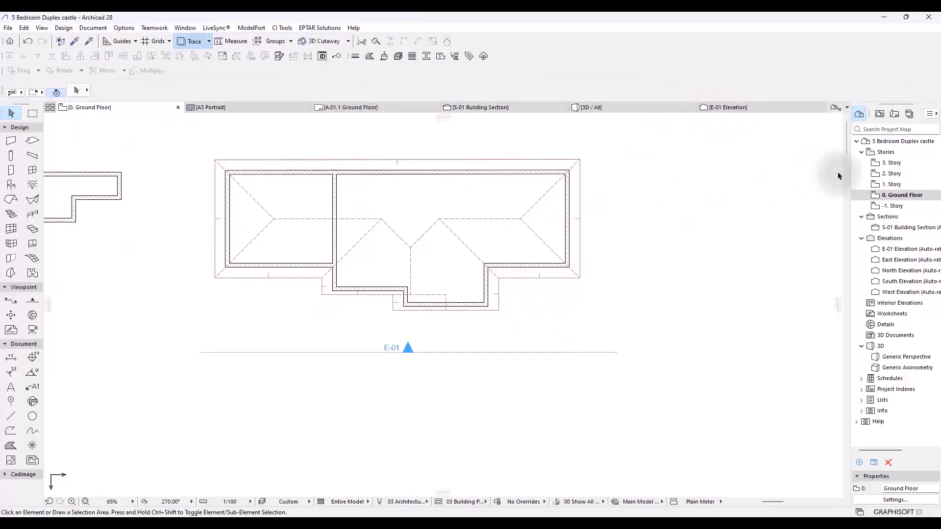
{"action": "double_click", "coordinate": [924, 189]}
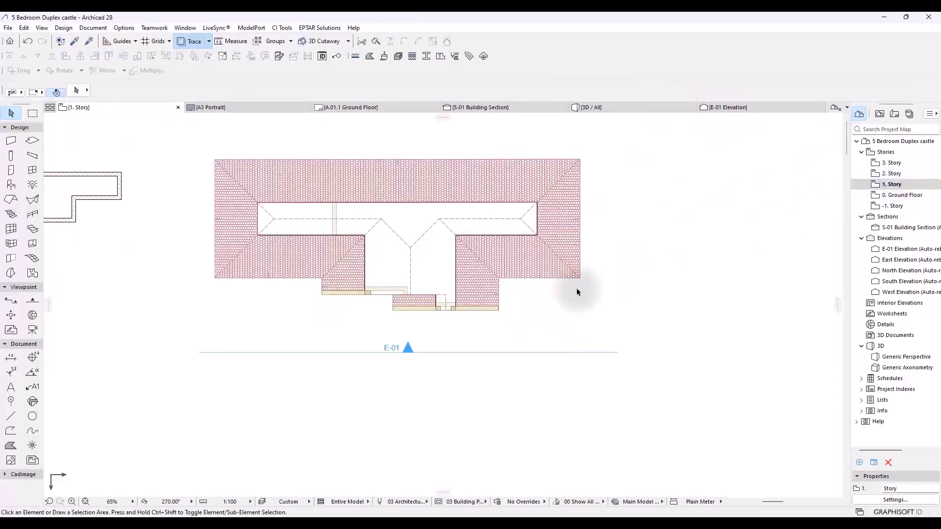
{"action": "scroll", "coordinate": [347, 289], "scroll_direction": "up", "scroll_amount": 3}
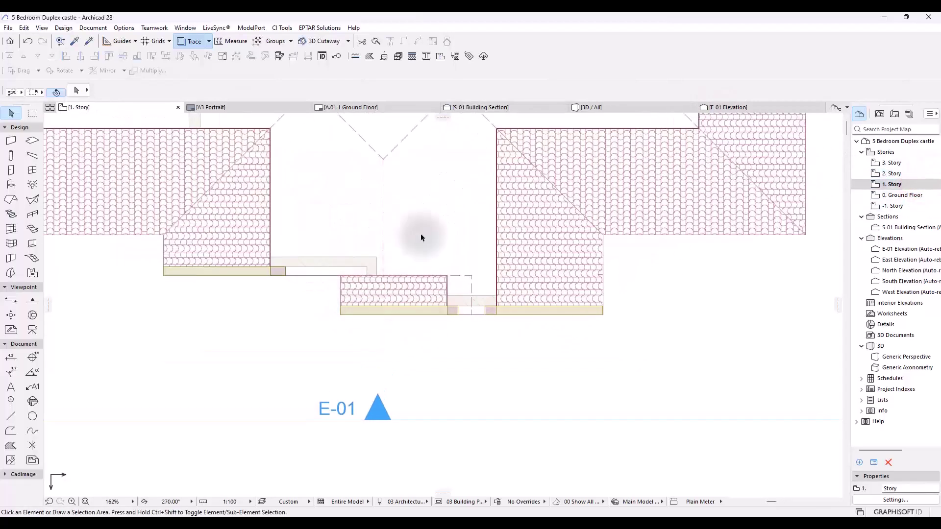
- Orbit the 3D / All view around the two front gables, then return to the 1. Story plan
{"action": "left_click", "coordinate": [599, 104]}
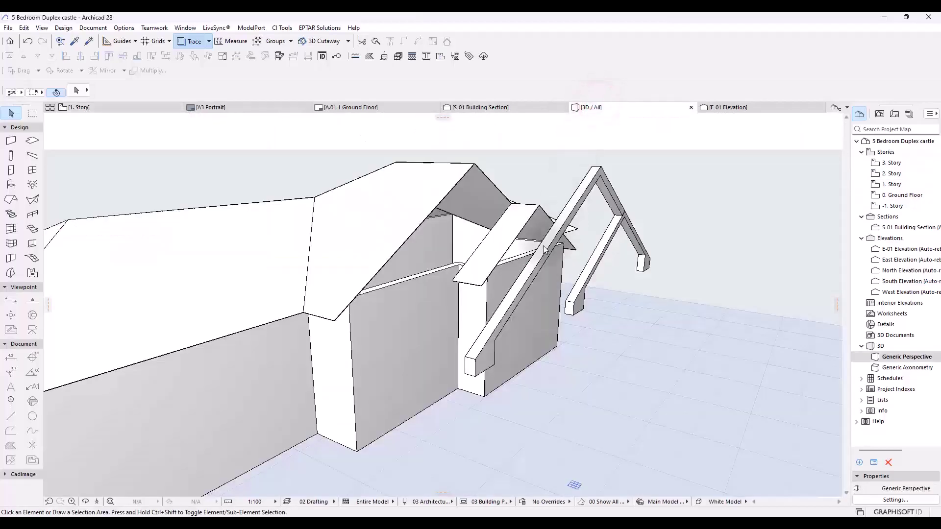
{"action": "scroll", "coordinate": [546, 250], "scroll_direction": "up", "scroll_amount": 3}
{"action": "middle_click_drag", "start_coordinate": [616, 252], "coordinate": [504, 240], "text": "shift"}
{"action": "scroll", "coordinate": [526, 260], "scroll_direction": "up", "scroll_amount": 4}
{"action": "scroll", "coordinate": [550, 280], "scroll_direction": "down", "scroll_amount": 2}
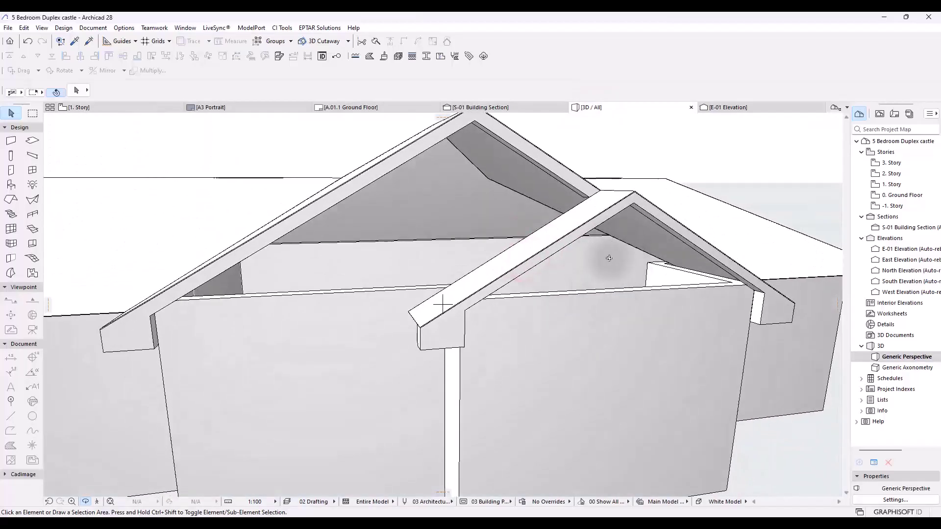
{"action": "middle_click_drag", "start_coordinate": [571, 269], "coordinate": [382, 249], "text": "shift"}
{"action": "scroll", "coordinate": [405, 284], "scroll_direction": "up", "scroll_amount": 2}
{"action": "middle_click_drag", "start_coordinate": [406, 283], "coordinate": [403, 297], "text": "shift"}
{"action": "left_click", "coordinate": [160, 111]}
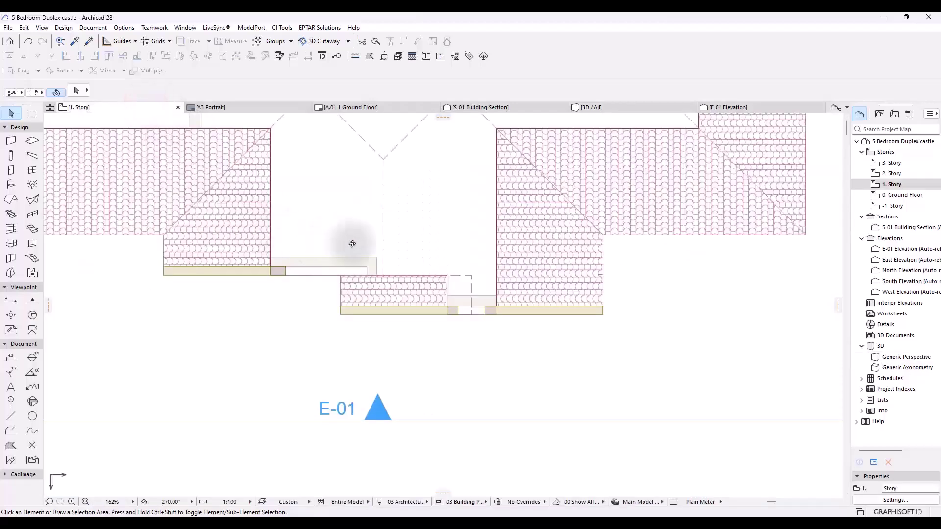
- On the Ground Floor, stretch the wall behind the front gable to the right corner and offset-copy it outward
{"action": "double_click", "coordinate": [904, 195]}
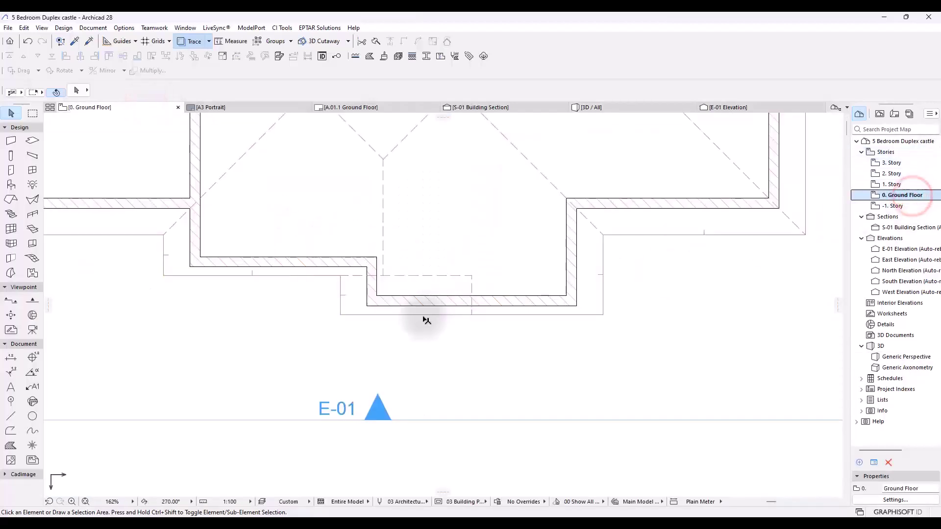
{"action": "left_click", "coordinate": [314, 258]}
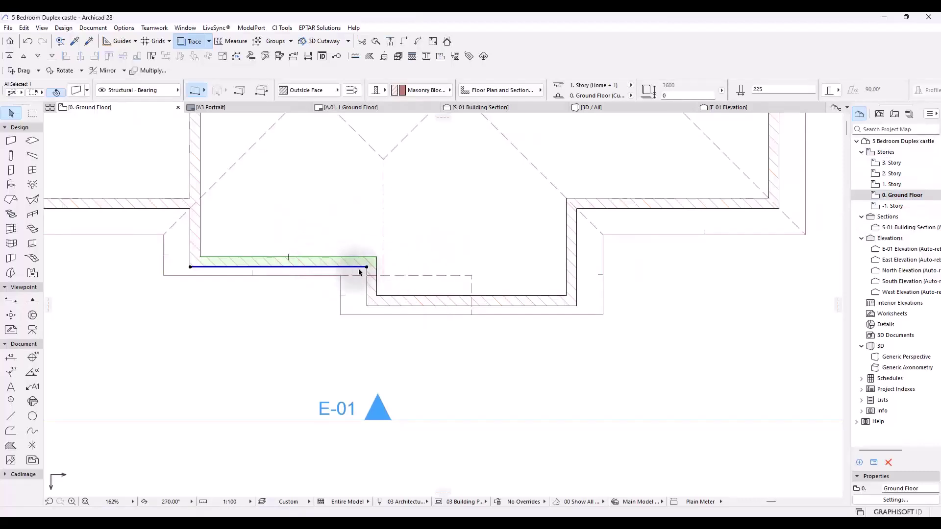
{"action": "left_click", "coordinate": [367, 268]}
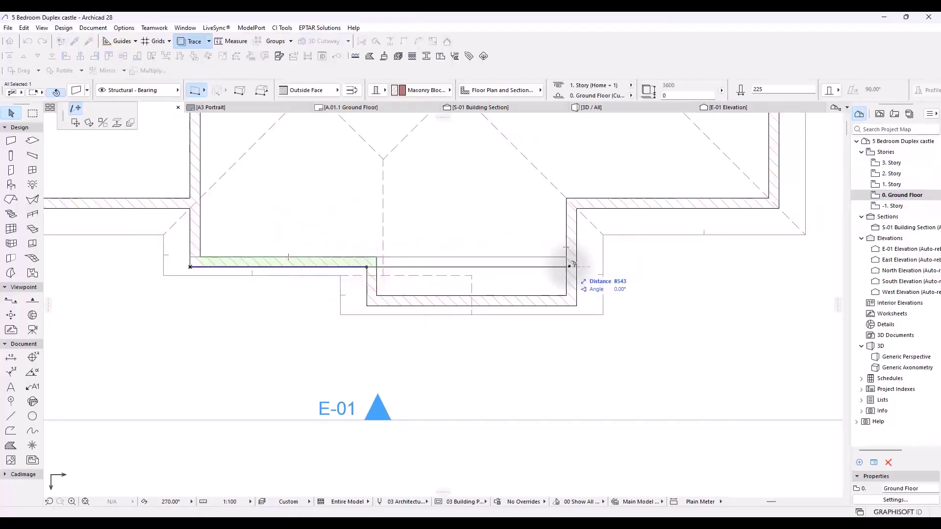
{"action": "left_click", "coordinate": [573, 265]}
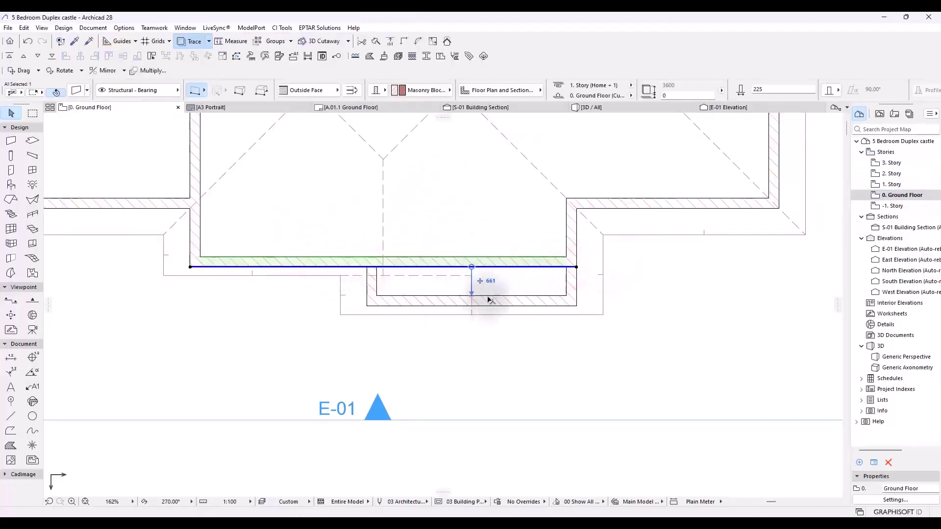
{"action": "left_click", "coordinate": [503, 304]}
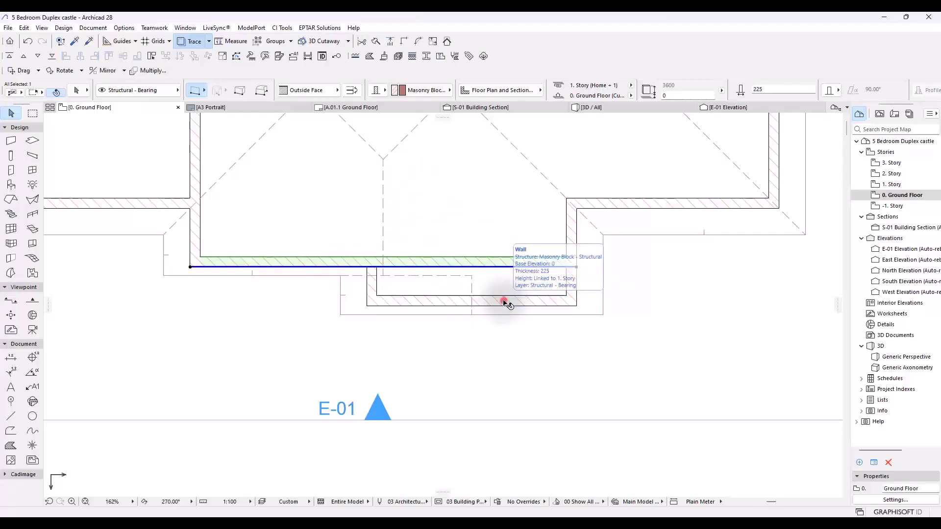
- Link the tops of both walls to 2. Story
{"action": "left_click", "coordinate": [630, 83]}
{"action": "left_click", "coordinate": [659, 88]}
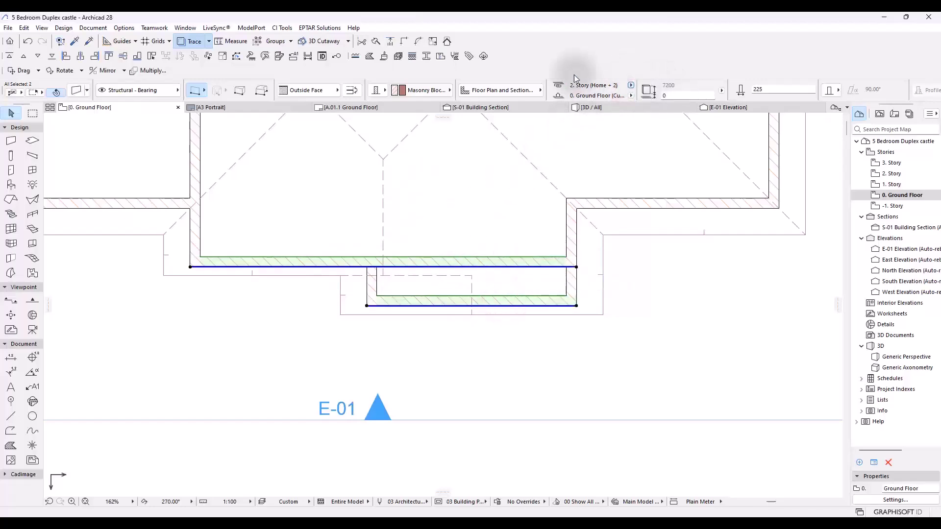
{"action": "left_click", "coordinate": [590, 107]}
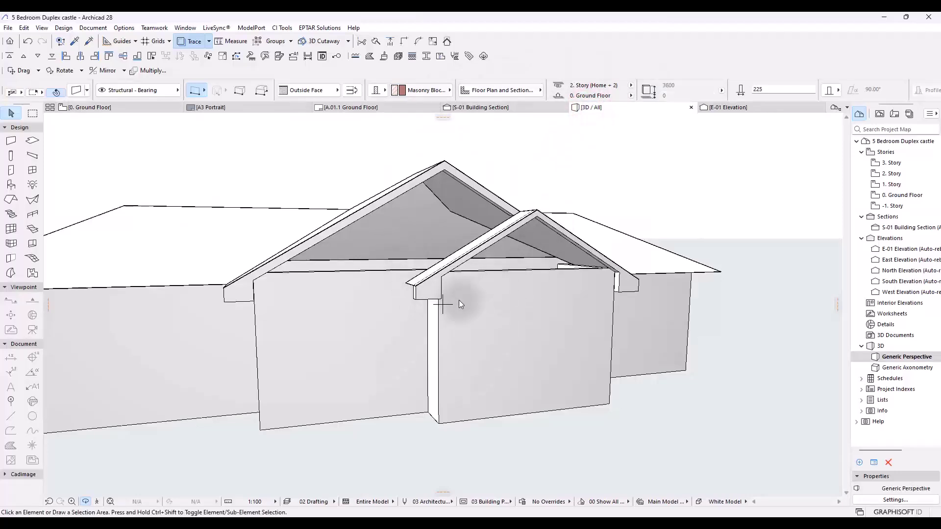
- Orbit to the tall gable walls, select both, and try setting their Top Link to 1. Story
{"action": "middle_click_drag", "start_coordinate": [517, 319], "coordinate": [421, 214], "text": "shift"}
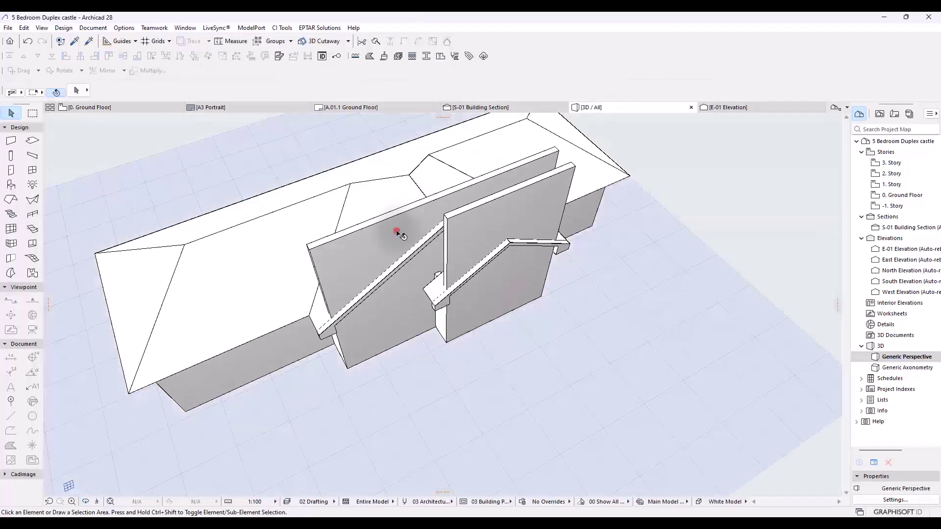
{"action": "left_click", "coordinate": [399, 230]}
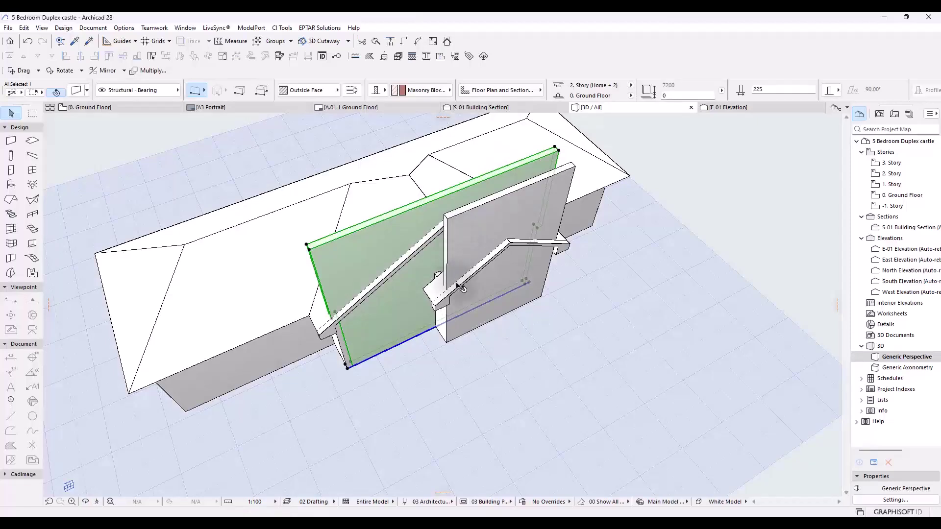
{"action": "left_click", "coordinate": [462, 252], "text": "shift"}
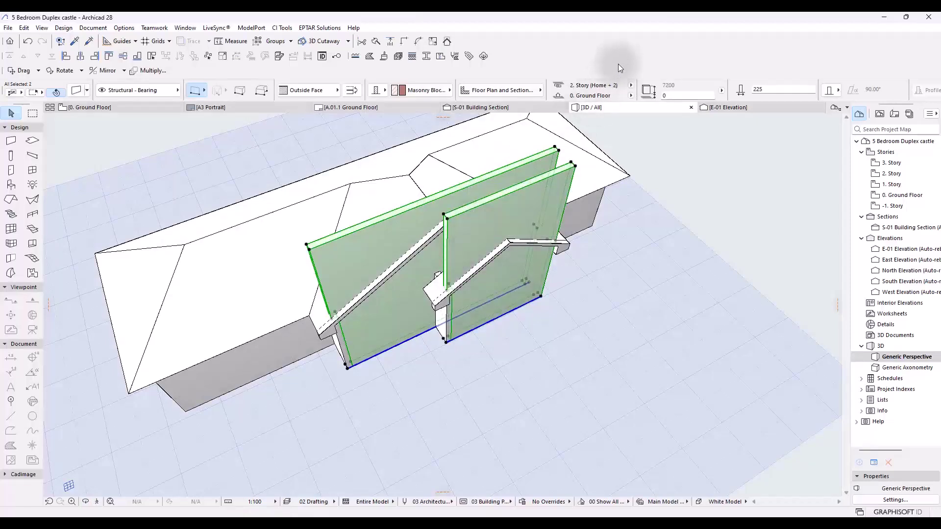
{"action": "left_click", "coordinate": [631, 85]}
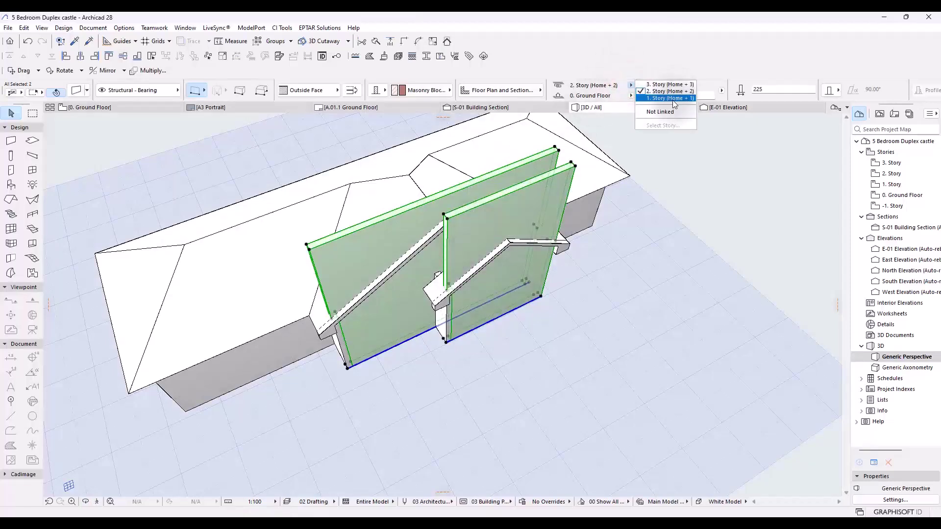
{"action": "left_click", "coordinate": [672, 98]}
{"action": "left_click", "coordinate": [670, 193]}
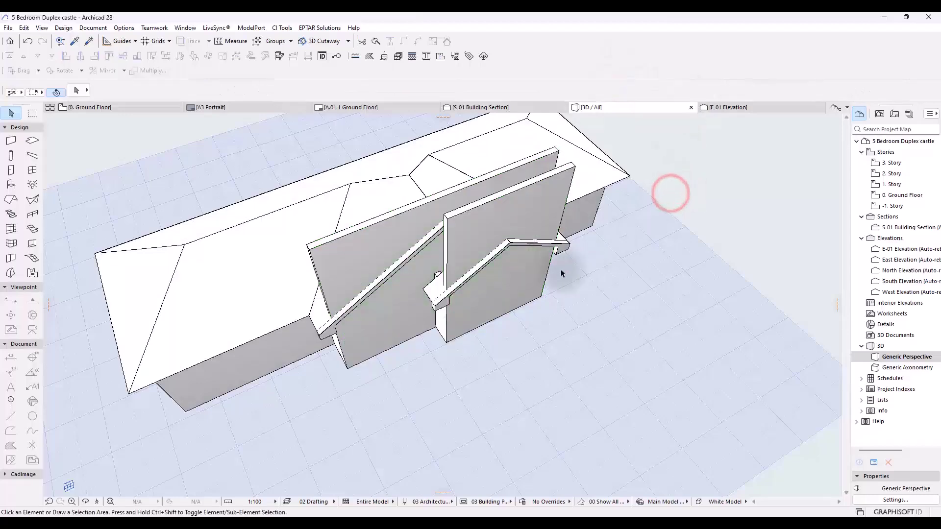
- Reselect the front and rear tall gable walls together
{"action": "scroll", "coordinate": [487, 286], "scroll_direction": "up", "scroll_amount": 3}
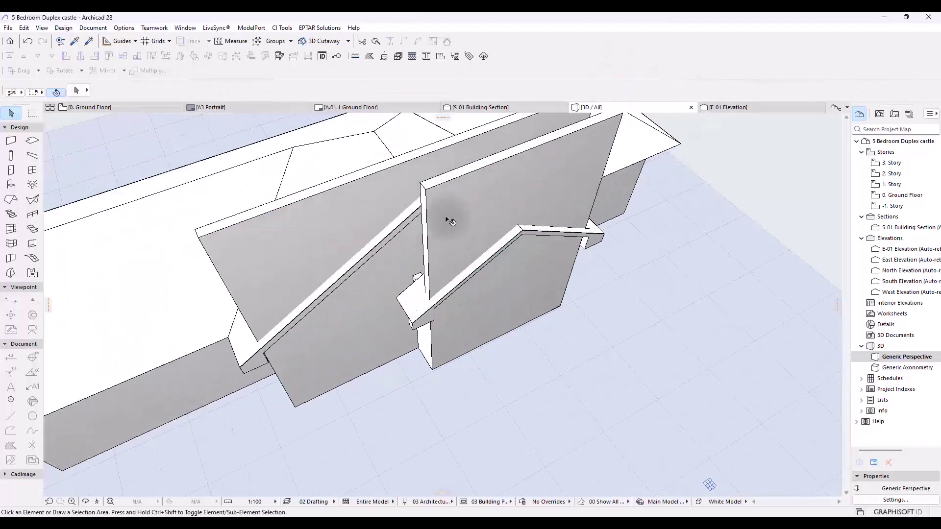
{"action": "left_click", "coordinate": [450, 221]}
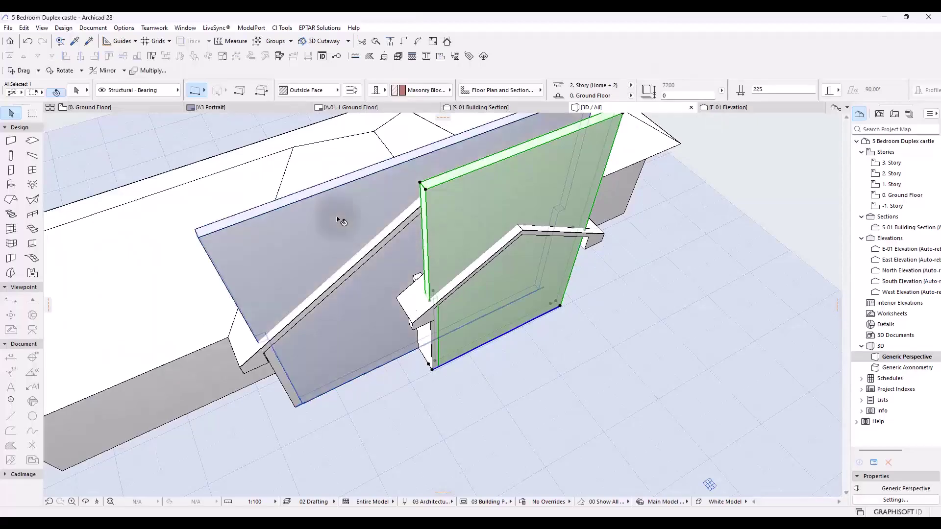
{"action": "left_click", "coordinate": [341, 221], "text": "shift"}
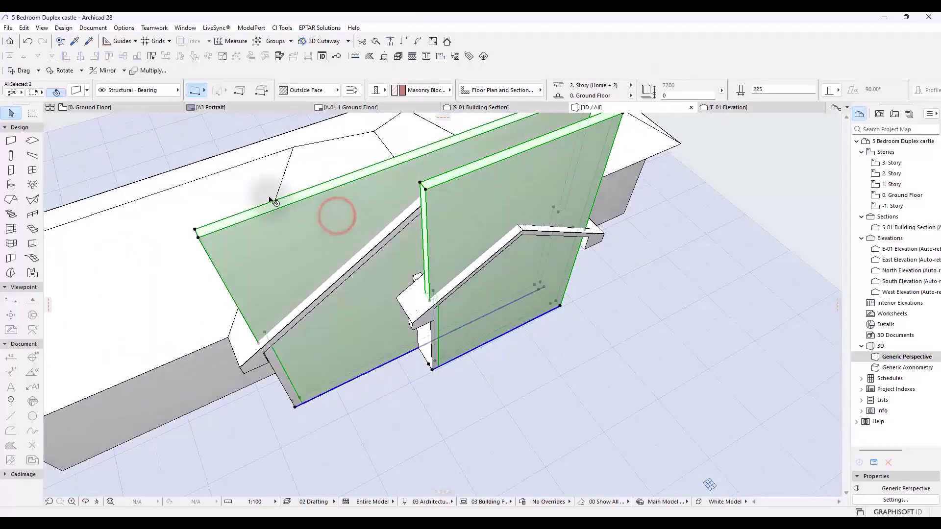
- In Solid Element Operations, set the two gable walls as Targets and the large roof as Operator
{"action": "left_click", "coordinate": [68, 28]}
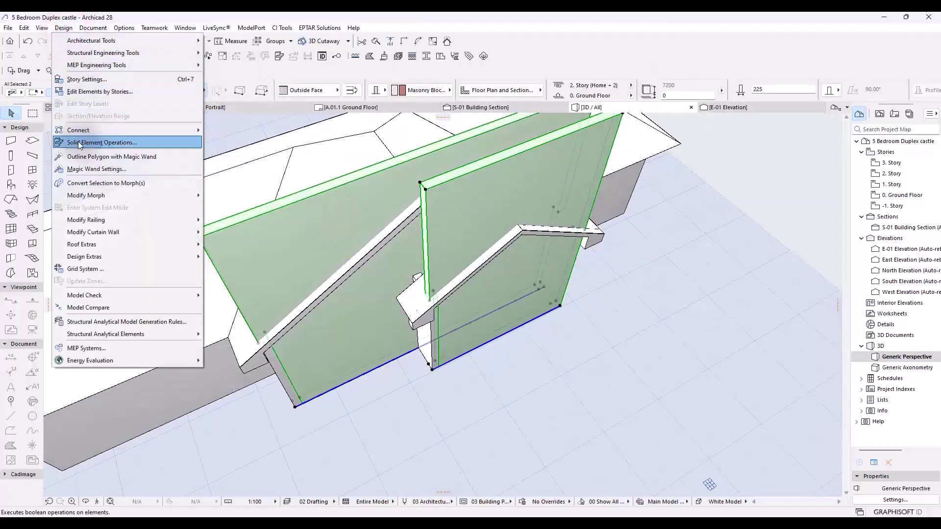
{"action": "left_click", "coordinate": [78, 142]}
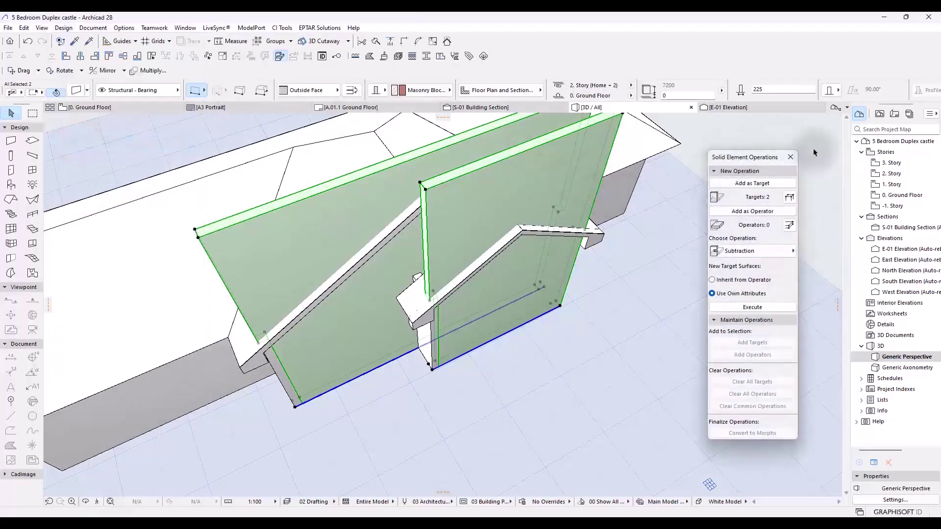
{"action": "left_click", "coordinate": [765, 181]}
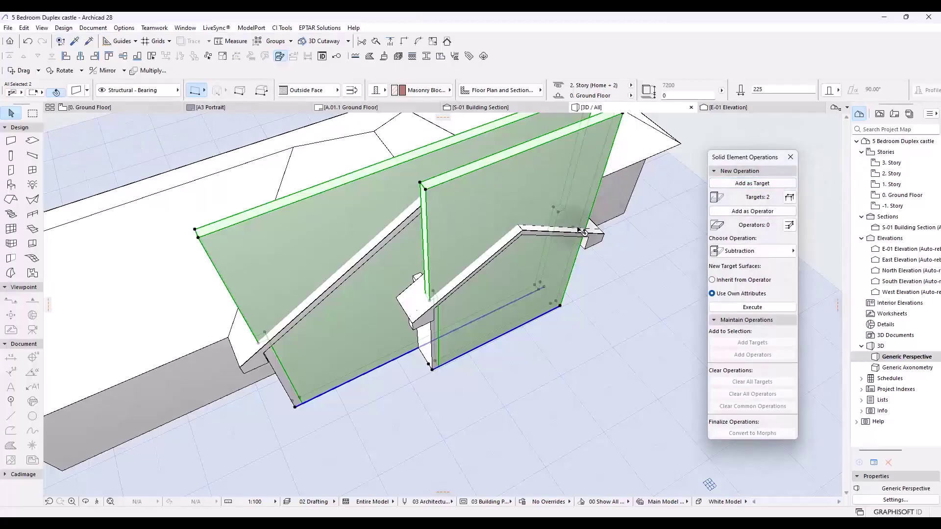
{"action": "left_click", "coordinate": [655, 241]}
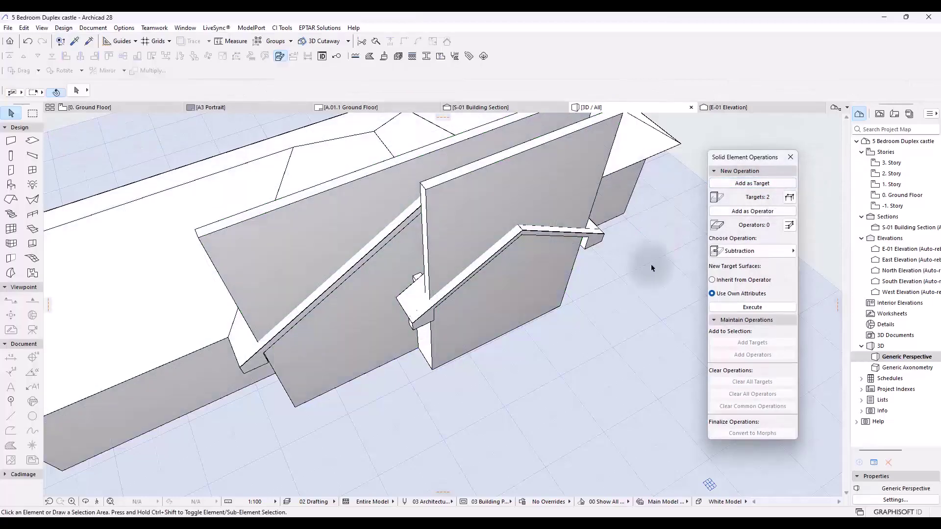
{"action": "left_click", "coordinate": [162, 221]}
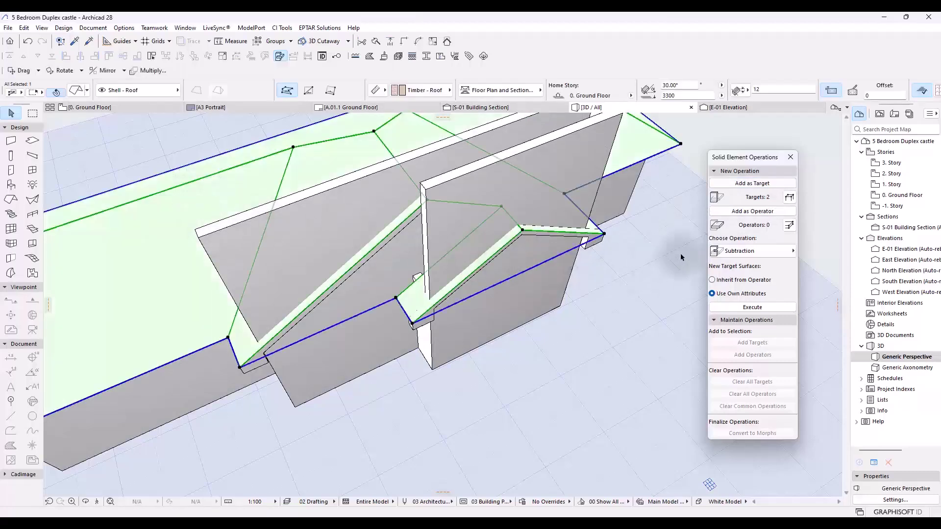
{"action": "left_click", "coordinate": [751, 214]}
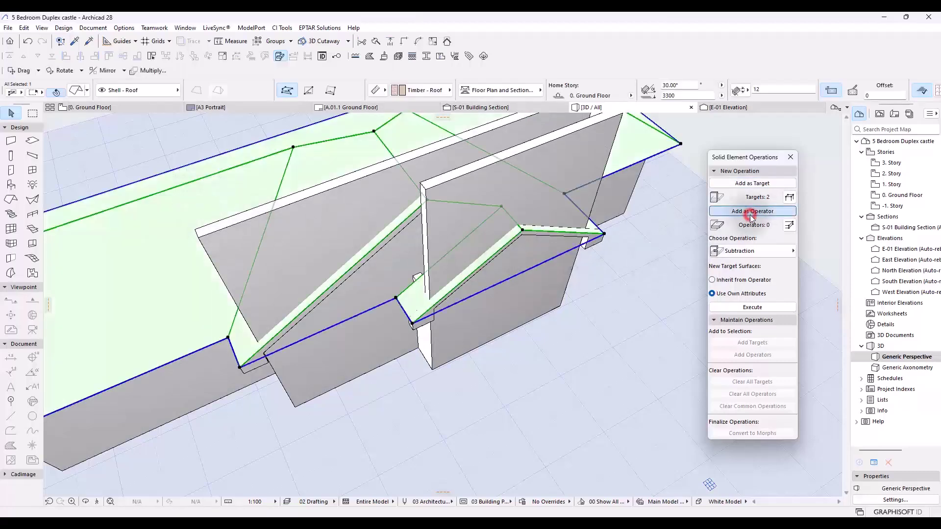
- Execute Subtraction with upward extrusion so the roof trims the walls
{"action": "left_click", "coordinate": [753, 255]}
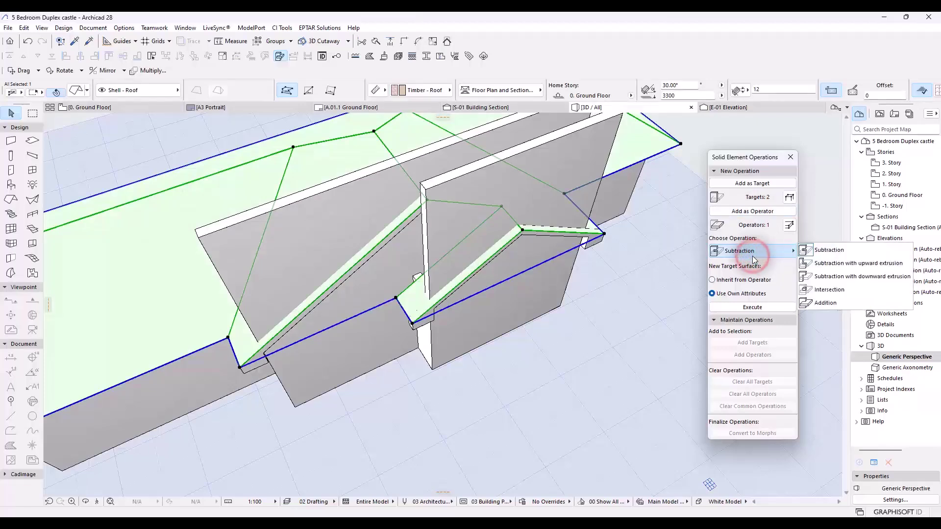
{"action": "left_click", "coordinate": [877, 263]}
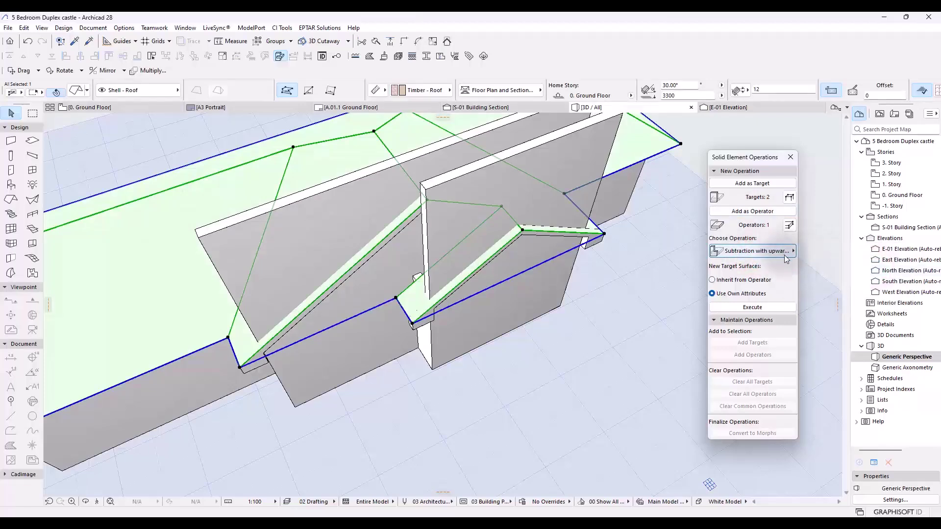
{"action": "left_click", "coordinate": [770, 306]}
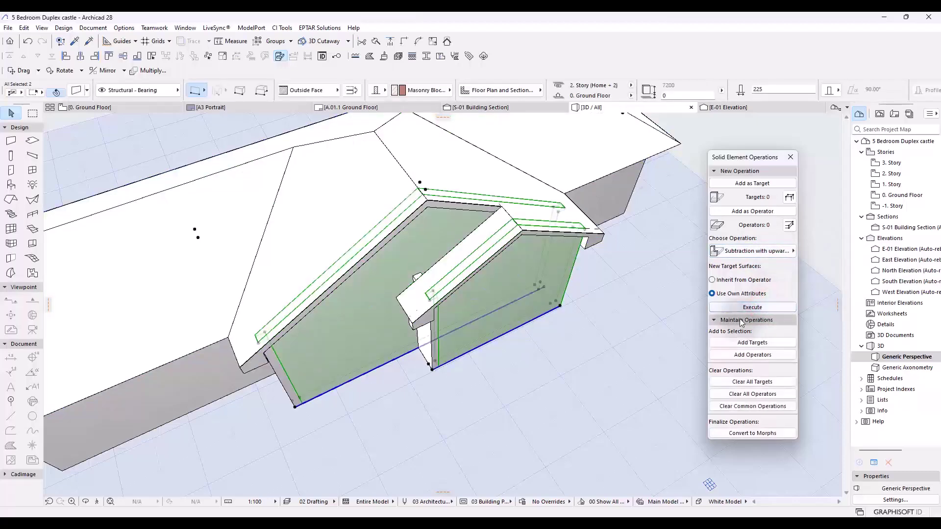
{"action": "left_click", "coordinate": [624, 269]}
{"action": "left_click", "coordinate": [790, 157]}
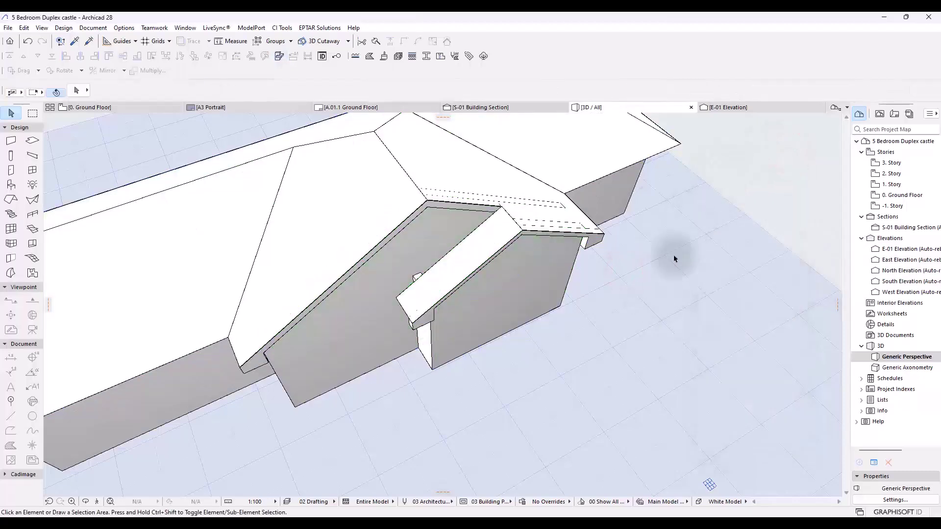
{"action": "middle_click_drag", "start_coordinate": [655, 309], "coordinate": [583, 286], "text": "shift"}
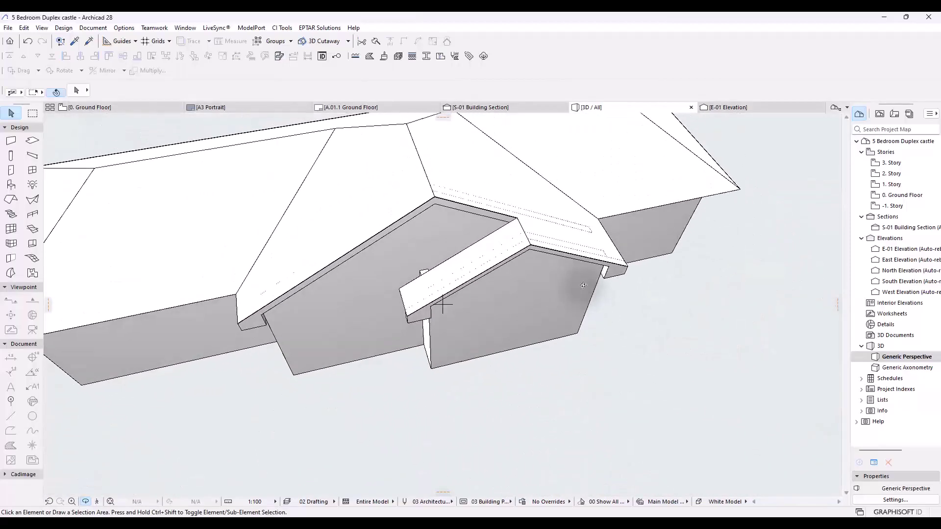